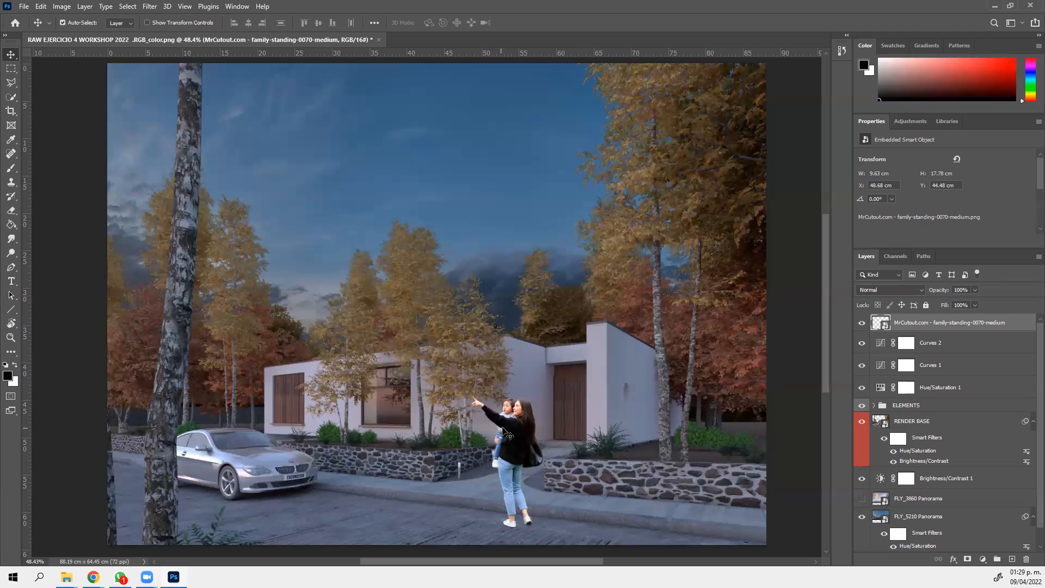
Hide the family-standing cutout layer and expand the ELEMENTS layer group
left_click(860, 325)
left_click(860, 325)
left_click(860, 324)
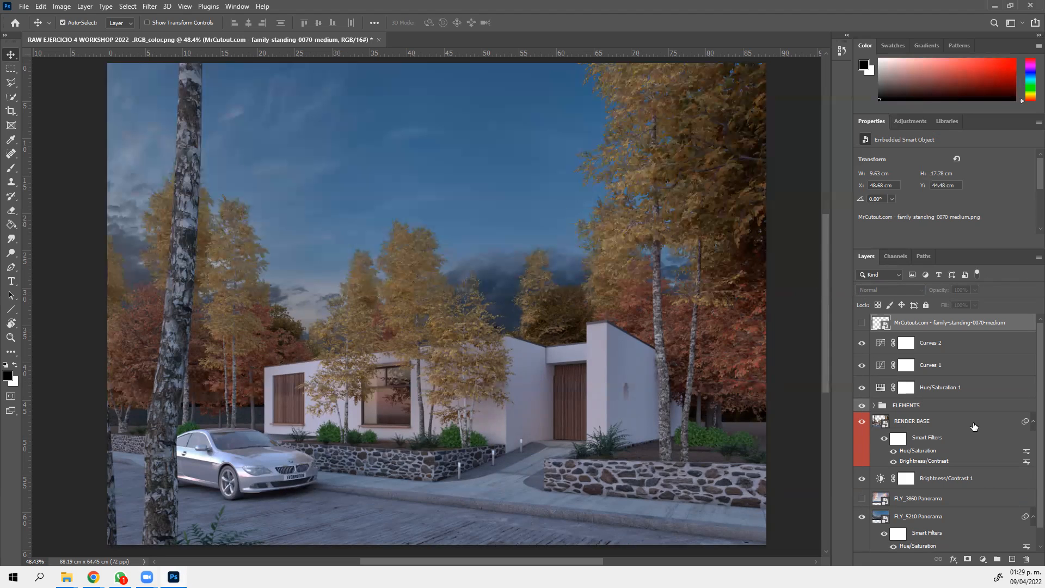
scroll(974, 427, "down", 1)
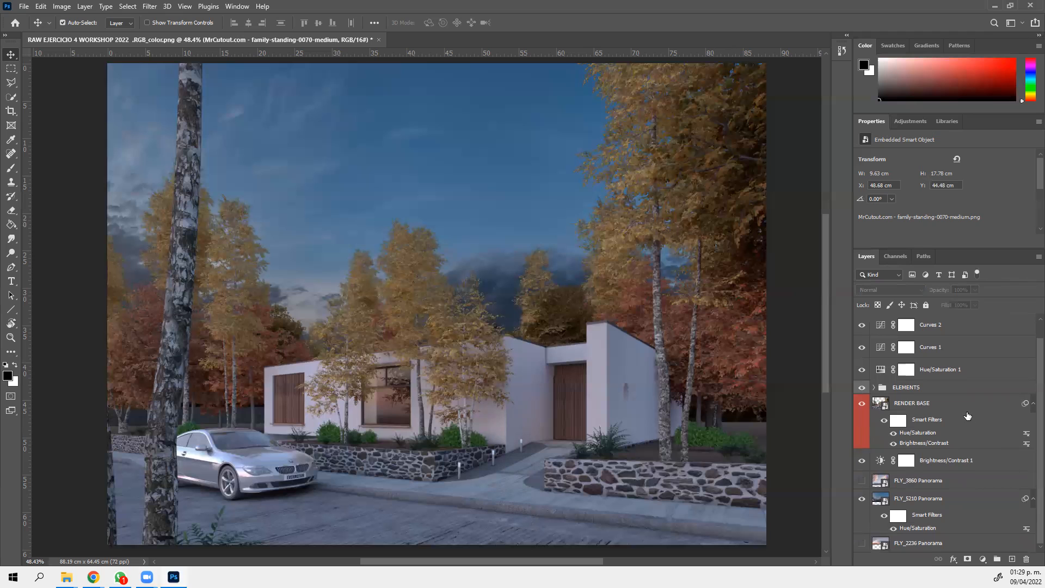
scroll(967, 415, "up", 1)
left_click(874, 405)
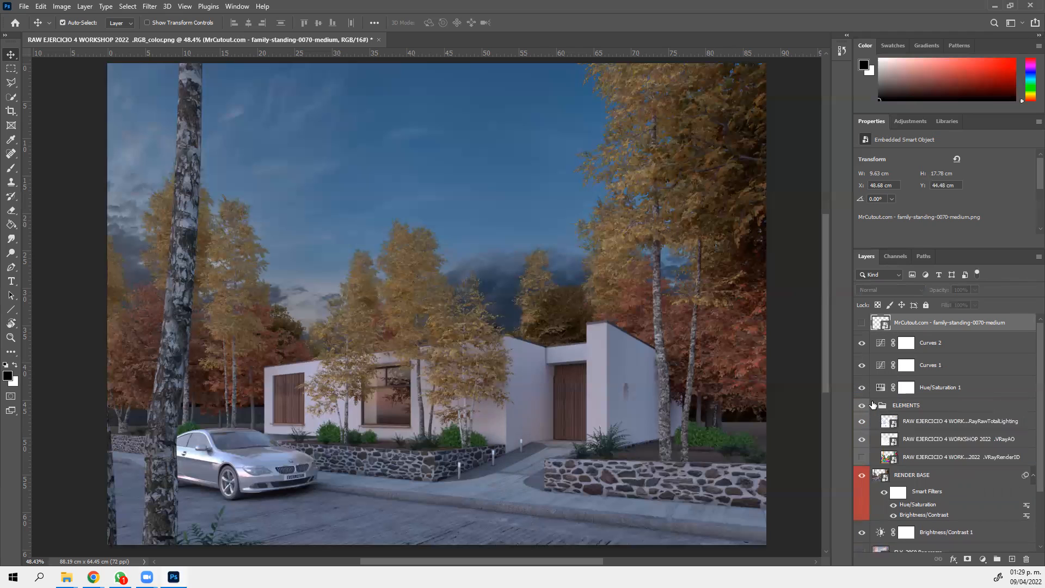
Select the VRayRawTotalLighting layer and compare the image with the layer hidden and shown
left_click(932, 422)
left_click(920, 439)
left_click(932, 422)
left_click(860, 422)
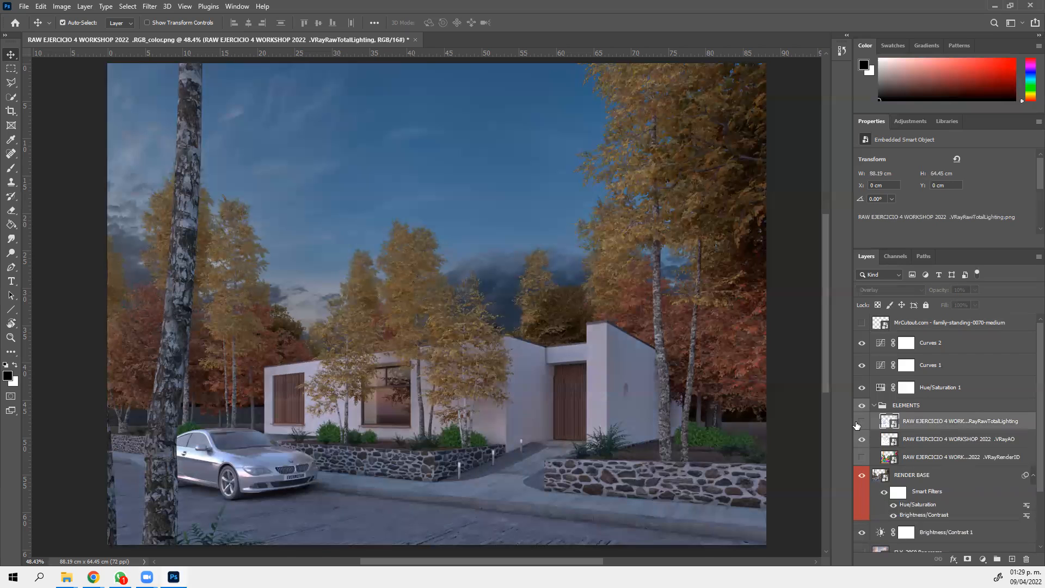
left_click(858, 423)
left_click(858, 423)
left_click(858, 423)
left_click(859, 422)
left_click(858, 423)
left_click(859, 423)
left_click(858, 423)
left_click(858, 423)
left_click(858, 423)
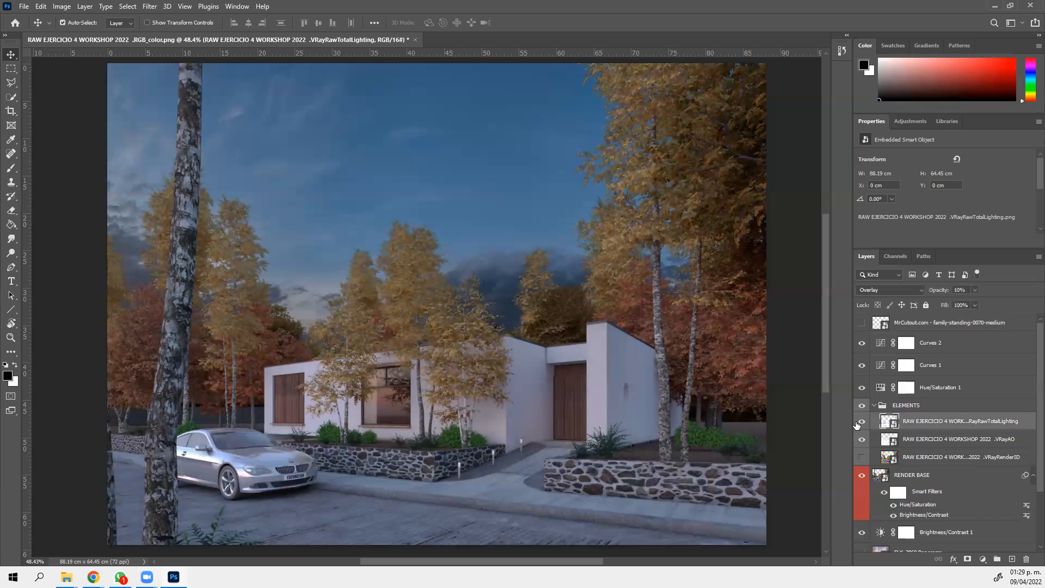
left_click(858, 423)
left_click(859, 422)
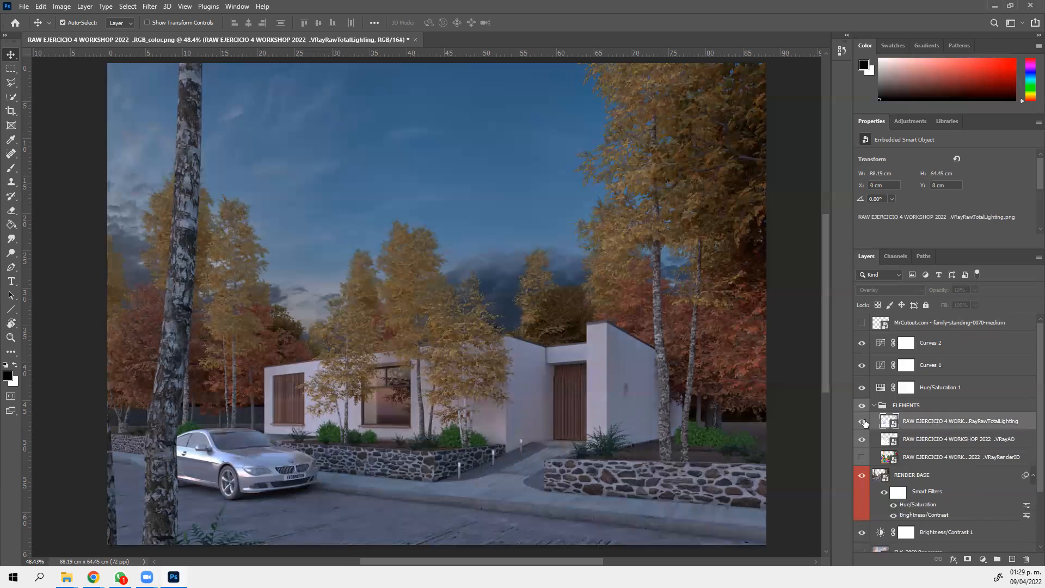
left_click(862, 422)
left_click(862, 421)
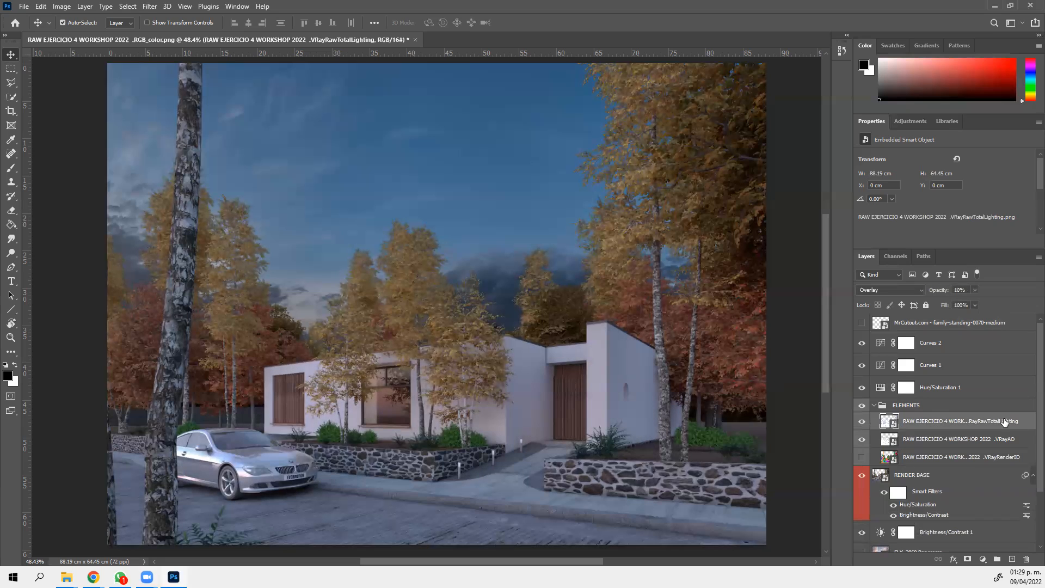
left_click(862, 422)
left_click(862, 423)
left_click(862, 422)
left_click(862, 423)
left_click(862, 422)
left_click(862, 423)
left_click(862, 423)
left_click(862, 423)
left_click(862, 422)
left_click(862, 422)
Set the VRayRawTotalLighting layer's opacity to 5% and compare the image with and without it
left_click(955, 290)
type("5")
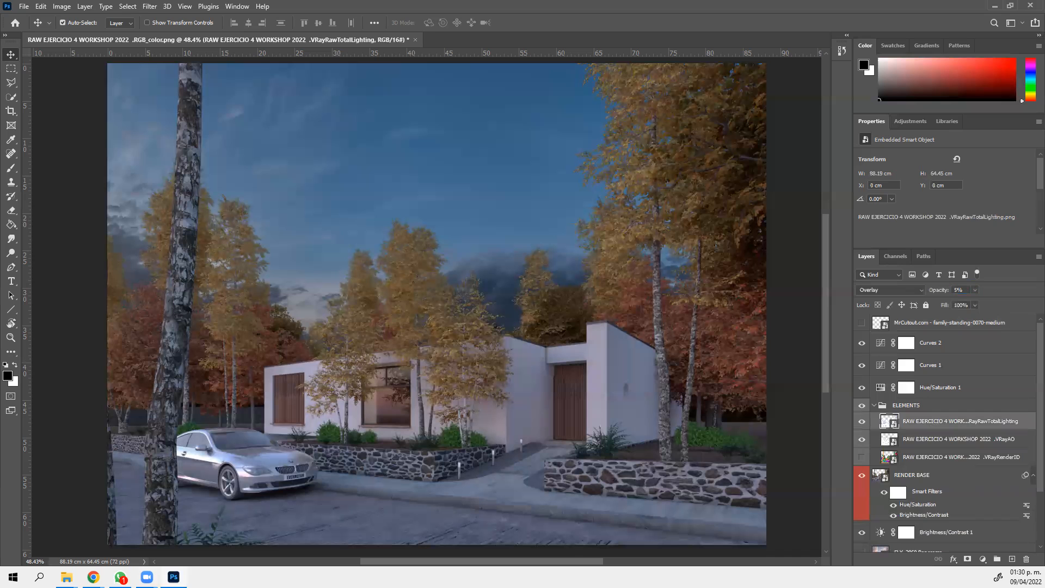
left_click(862, 422)
left_click(861, 422)
left_click(861, 422)
left_click(861, 422)
Check the RENDER BASE layer's effect, add a Curves filter to it, and move the Curves dialog clear of the image
left_click(860, 477)
left_click(859, 478)
left_click(895, 475)
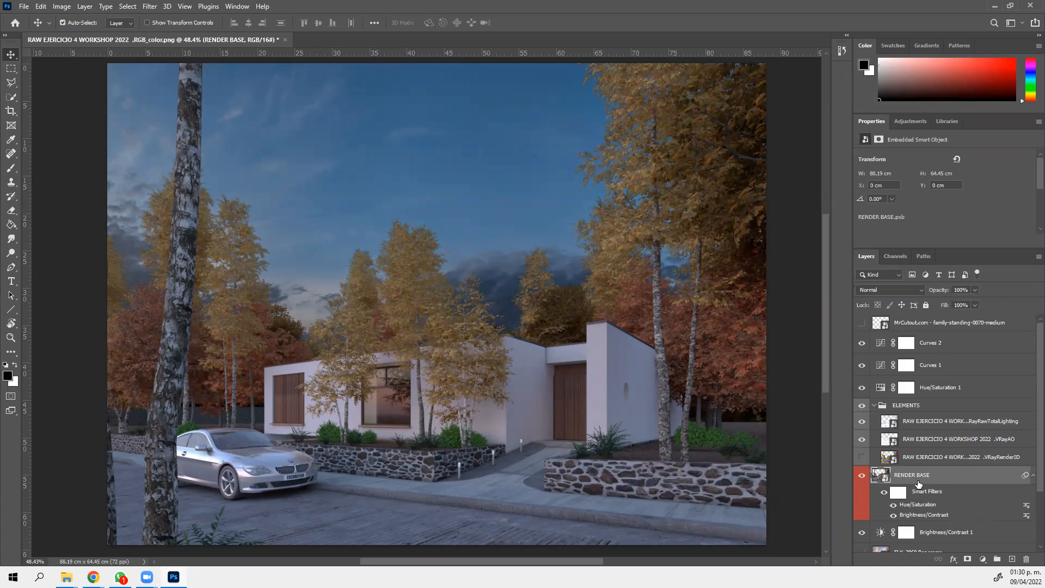
key("ctrl+m")
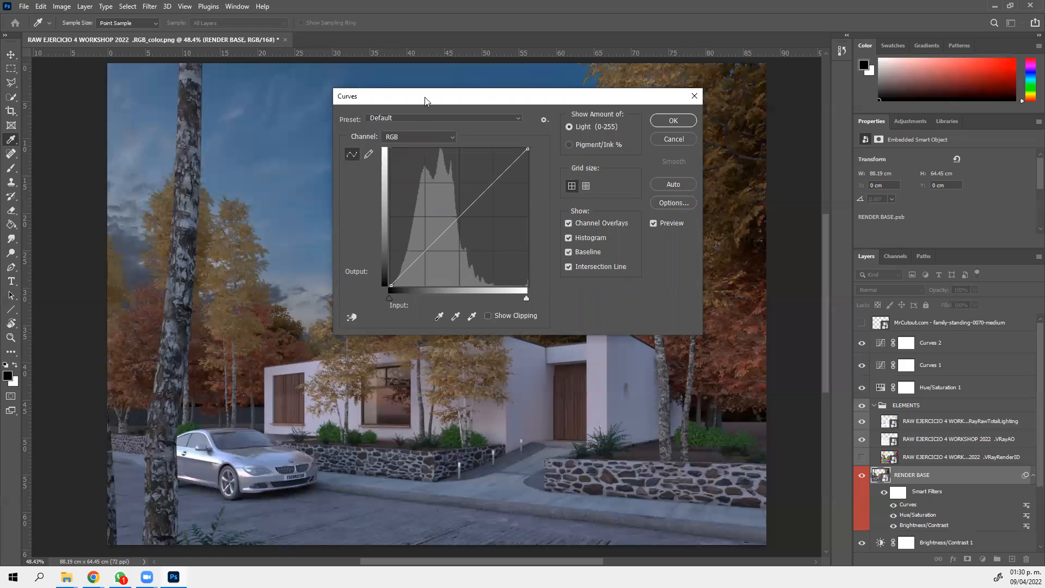
left_click_drag(425, 101, 735, 35)
left_click(743, 175)
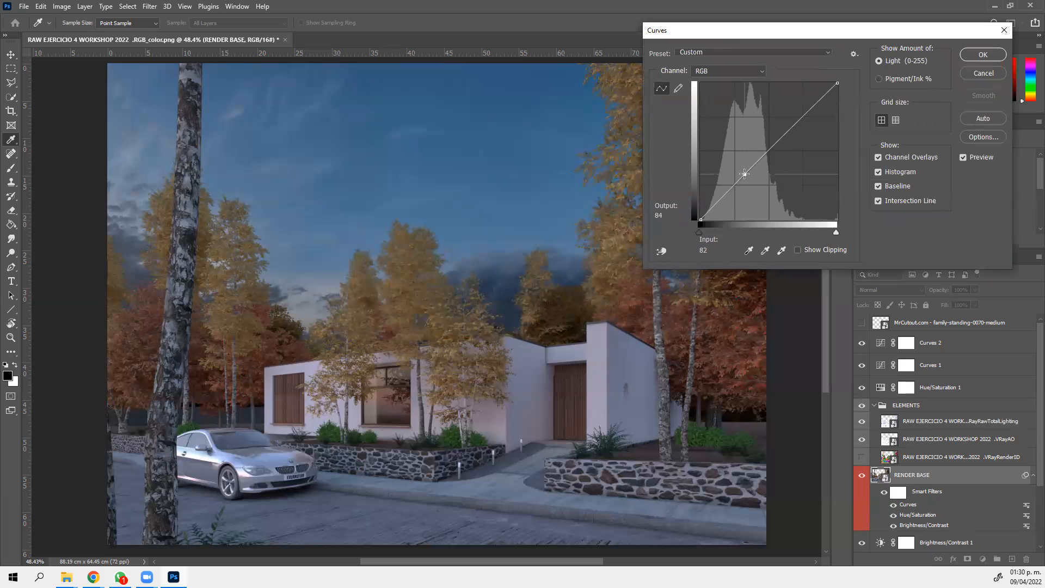
left_click_drag(743, 174, 773, 141)
left_click(738, 180)
mouse_move(738, 180)
left_mouse_down()
mouse_move(726, 184)
mouse_move(744, 174)
left_mouse_up()
key("Delete")
left_click(773, 142)
key("Delete")
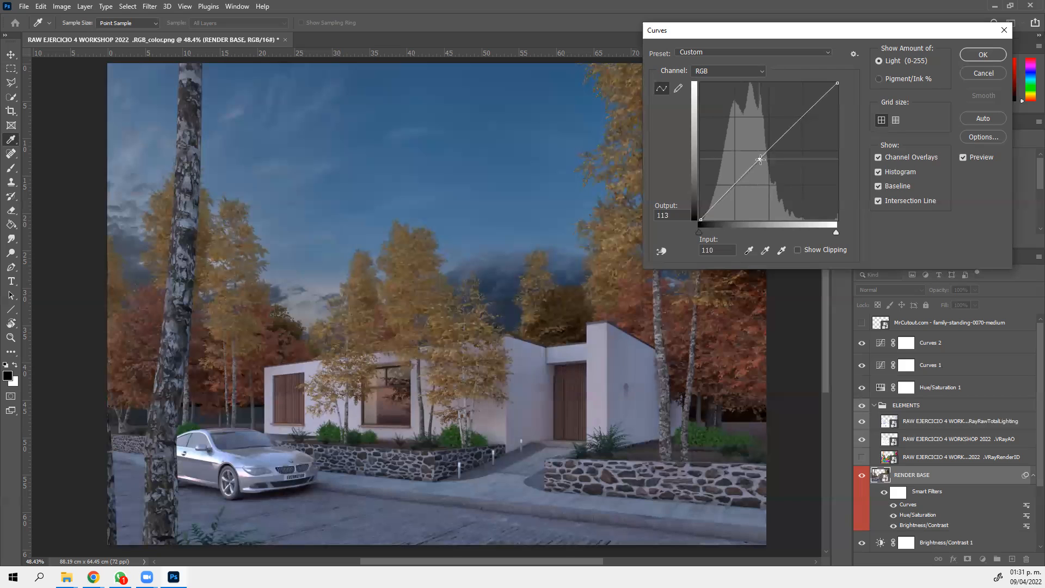
Lift the RGB curve to output 119 at input 114, apply it, and collapse the ELEMENTS group
left_click(762, 156)
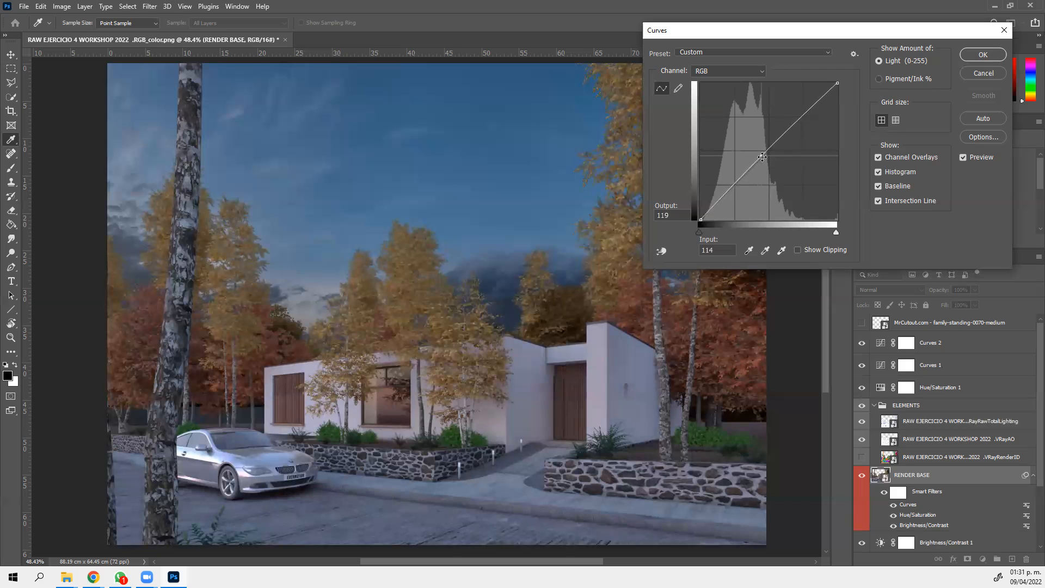
left_click(982, 55)
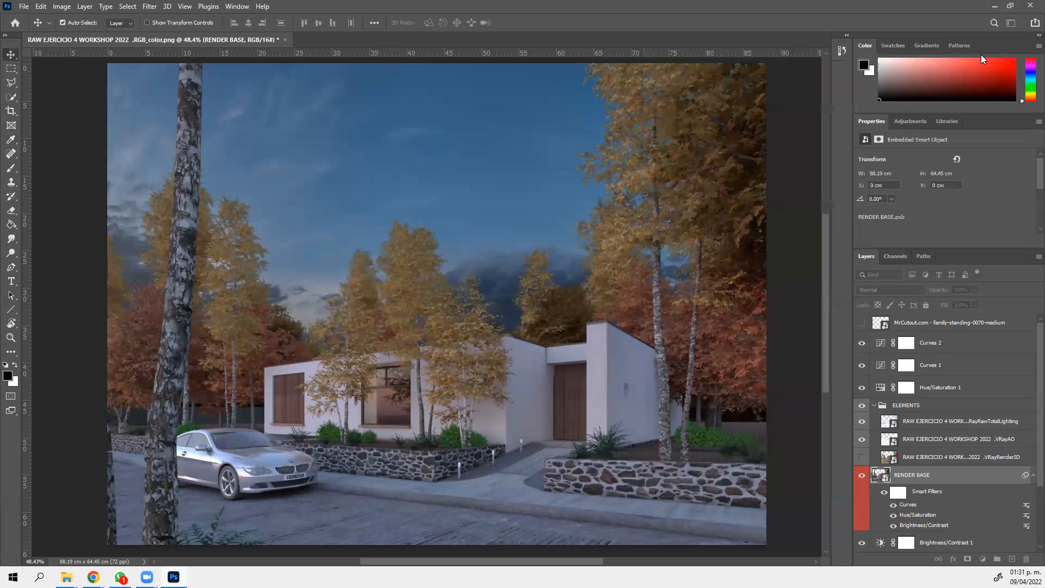
left_click(876, 405)
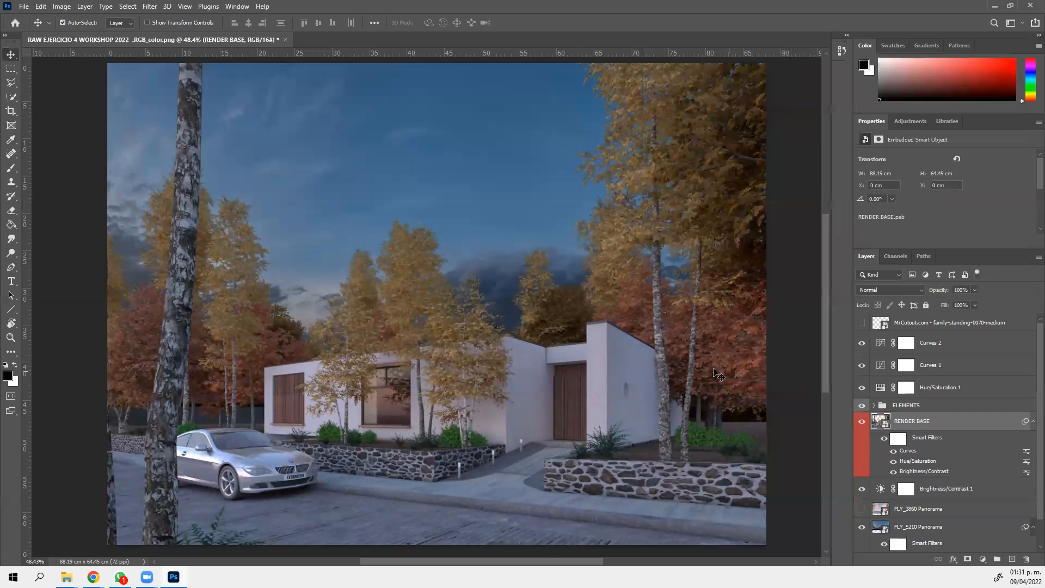
Compare the image with the Curves 2, Curves 1 and Hue/Saturation 1 adjustment layers hidden and shown
scroll(699, 372, "up", 1)
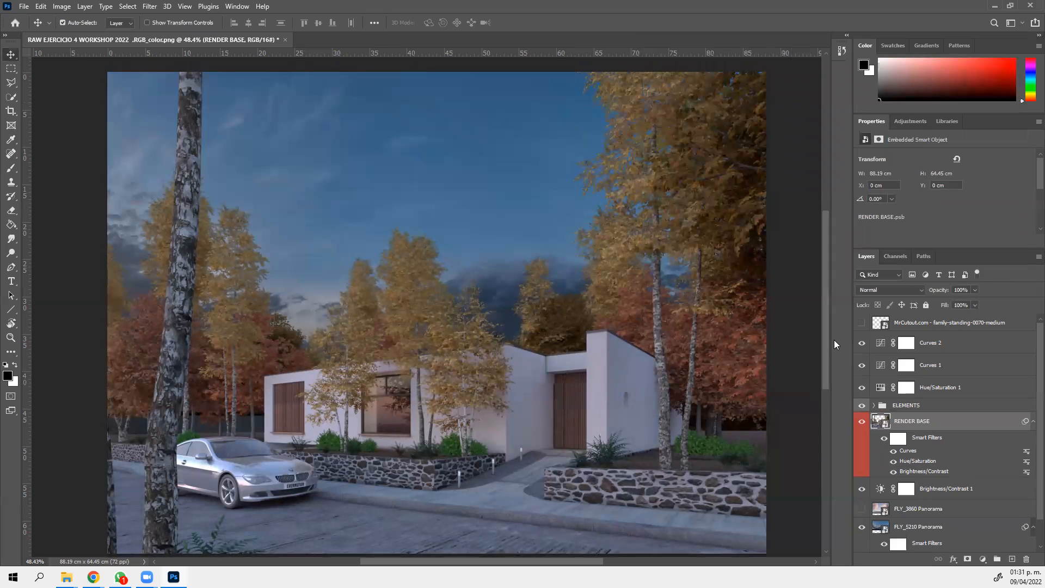
left_click(861, 343)
left_click(862, 365)
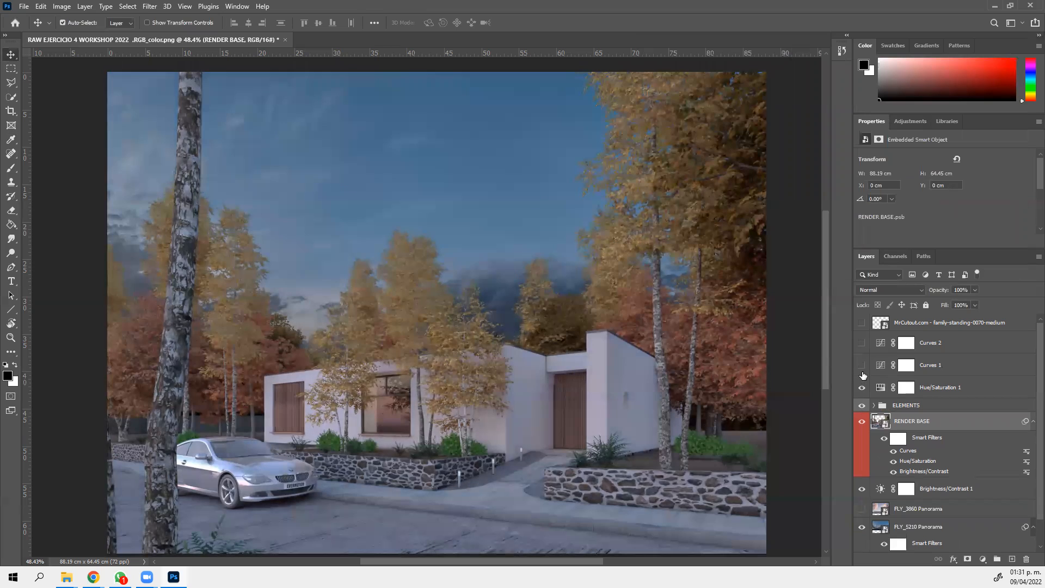
left_click(862, 387)
left_click(861, 366)
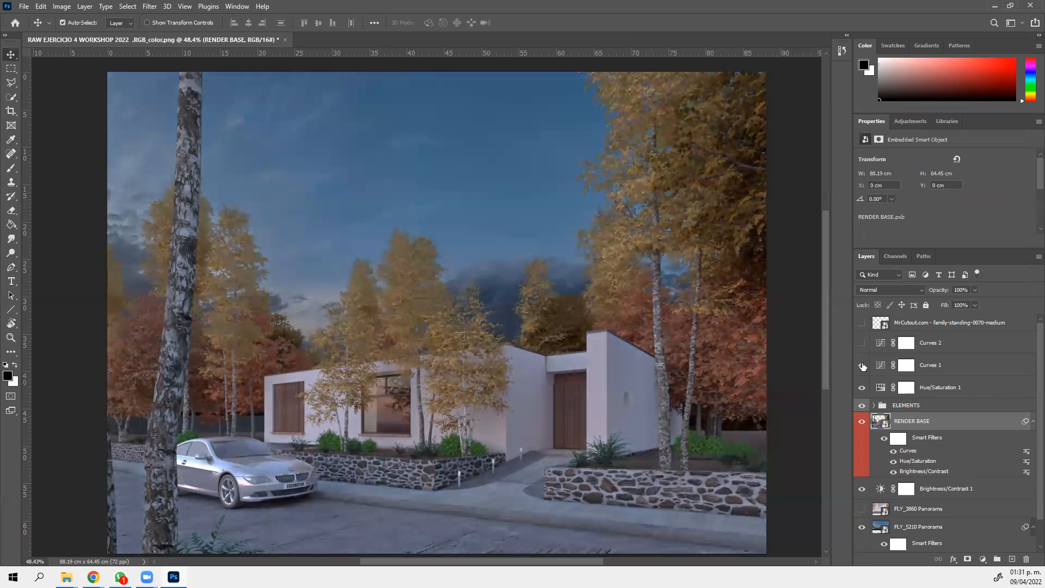
left_click(862, 343)
Set the Curves 2 adjustment layer's opacity to 20% and compare the image with and without it
left_click(957, 343)
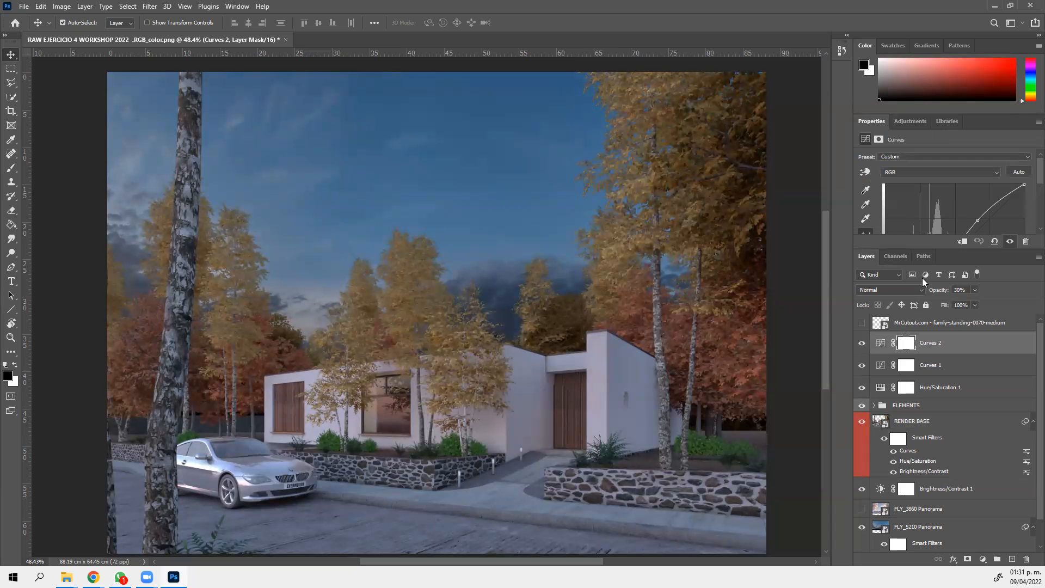
left_click(861, 344)
left_click(862, 345)
left_click(861, 345)
left_click(861, 345)
left_click(963, 289)
type("20")
key("Return")
left_click(862, 344)
left_click(863, 345)
Show the family-standing cutout layer and select the woman with the child in the image
left_click(861, 323)
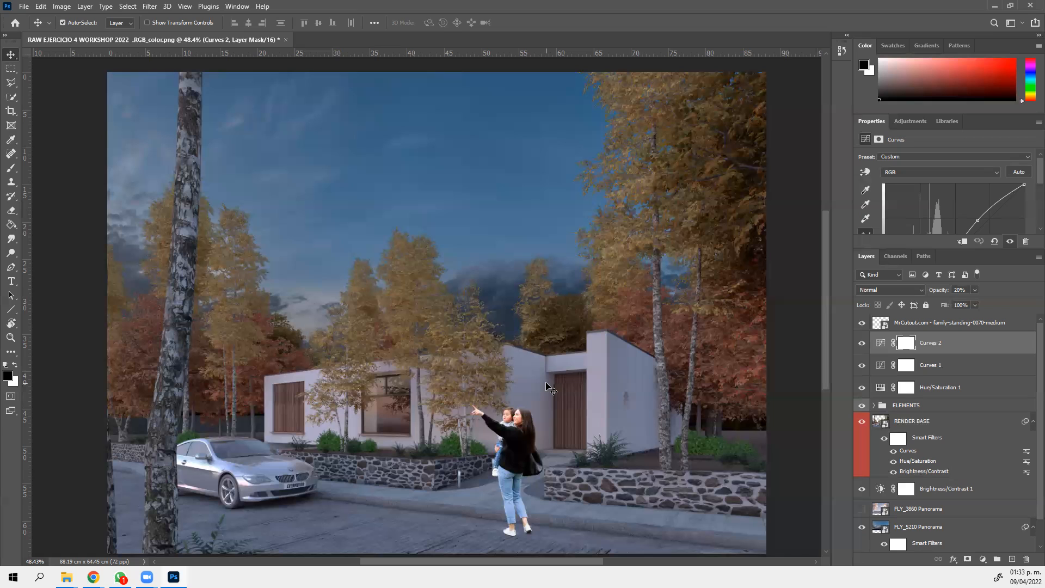
left_click(512, 427)
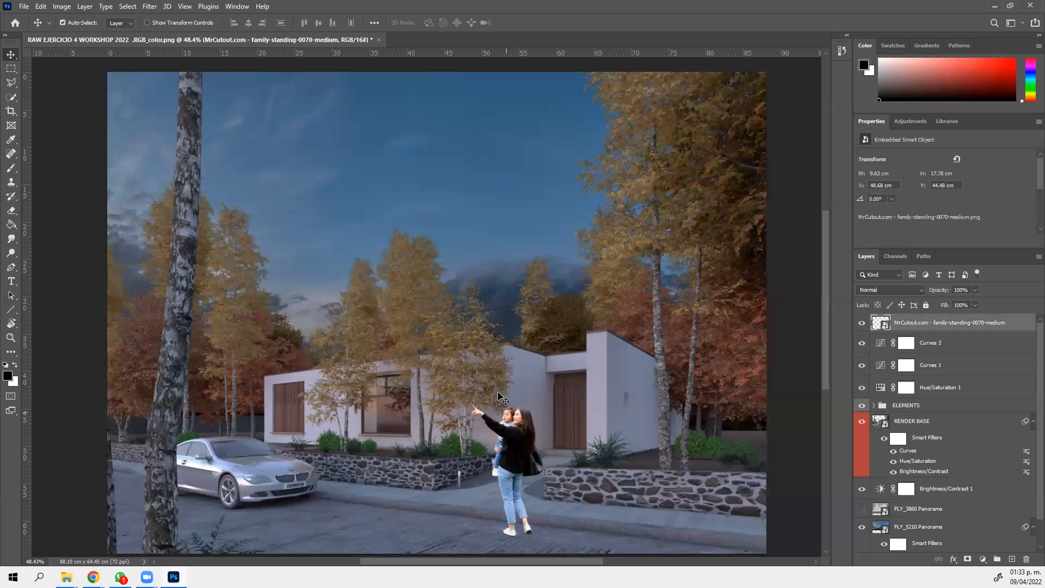
mouse_move(516, 454)
left_mouse_down()
mouse_move(526, 420)
mouse_move(518, 447)
left_mouse_up()
Switch to Chrome, search Google for "MR CUT" in a new tab, and open the MrCutout.com site
mouse_move(93, 576)
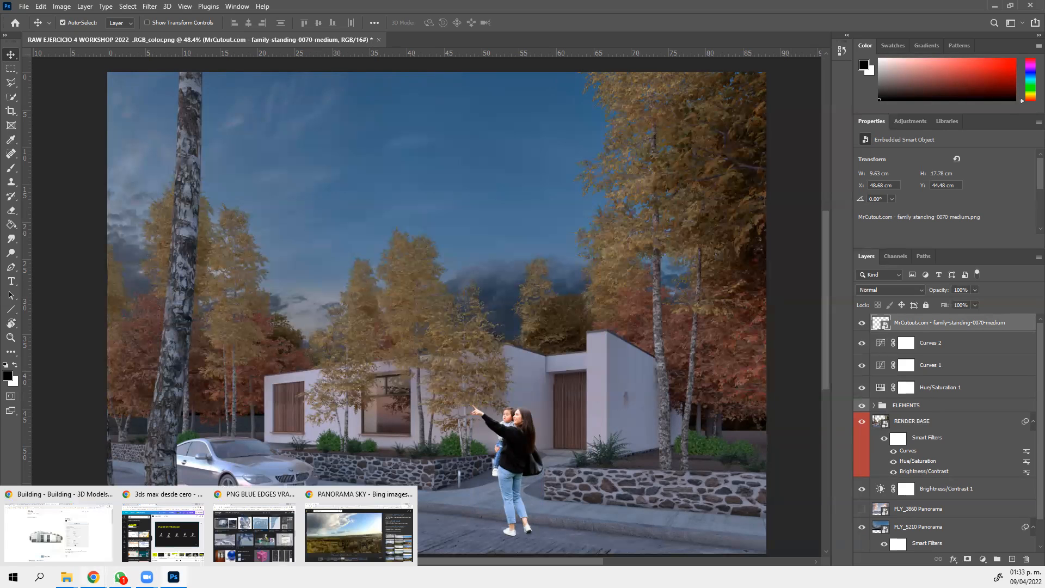
left_click(84, 543)
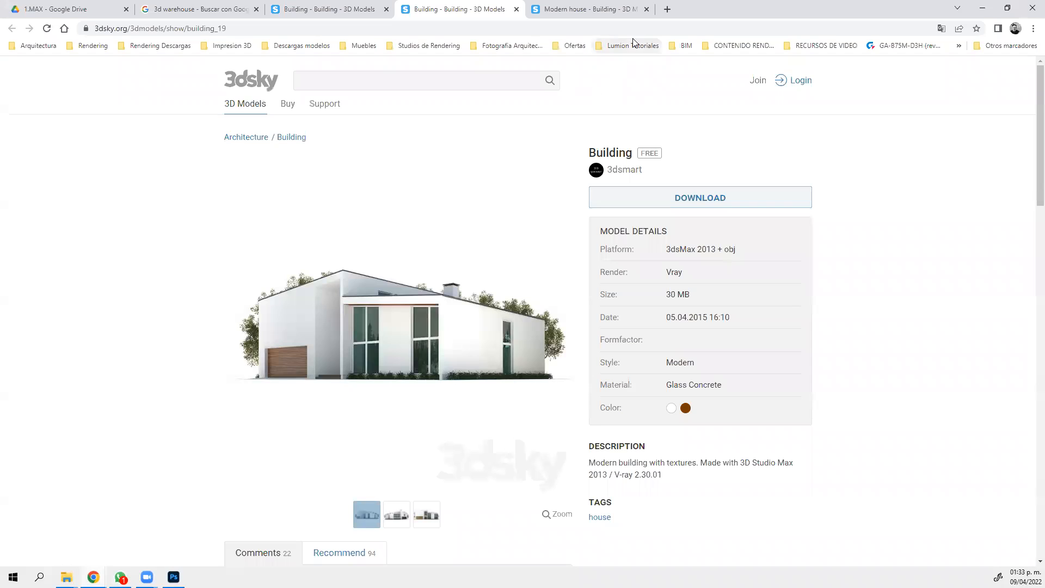
left_click(668, 9)
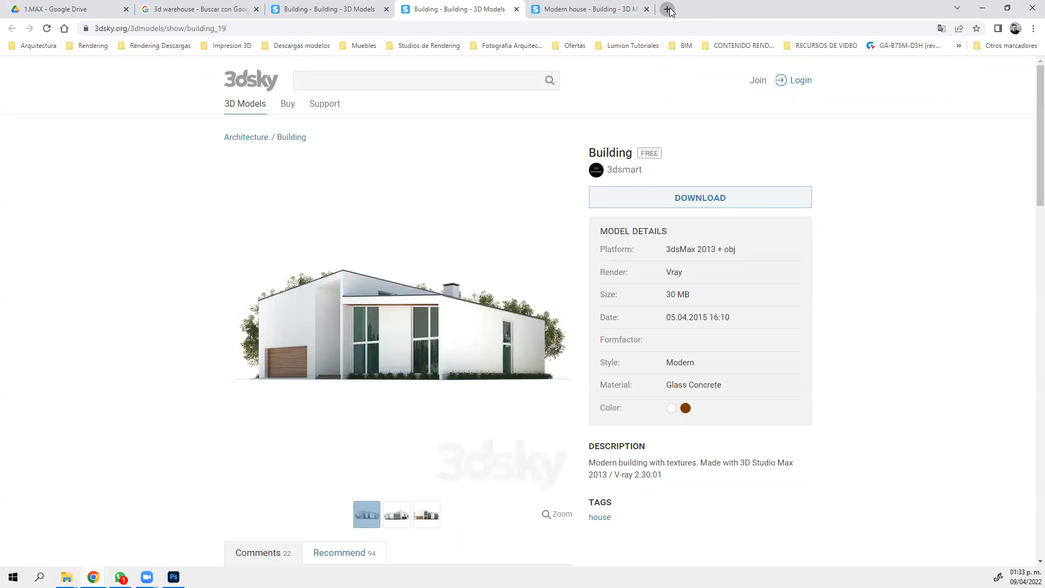
left_click(452, 231)
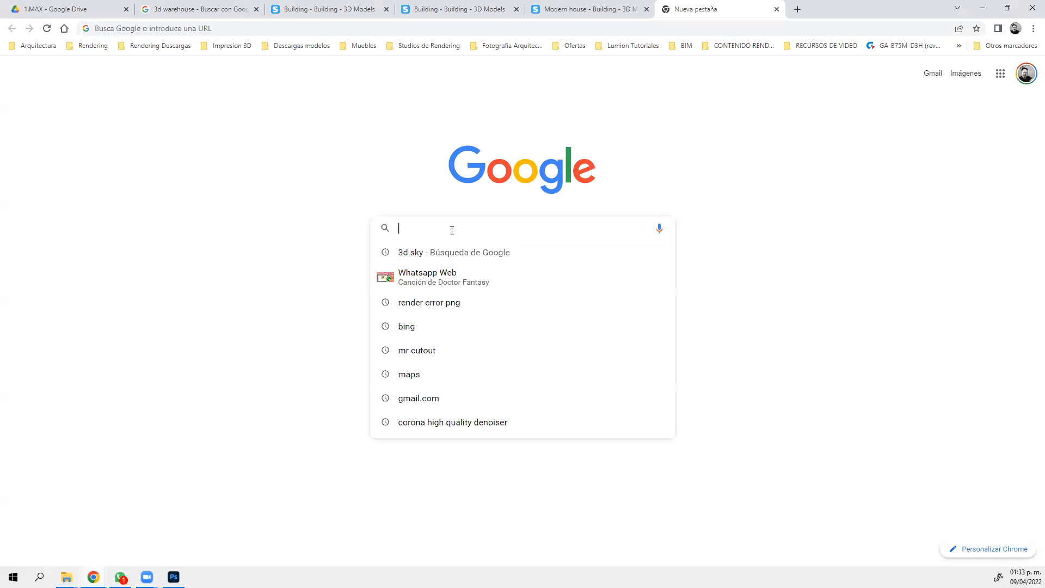
type("MR CU")
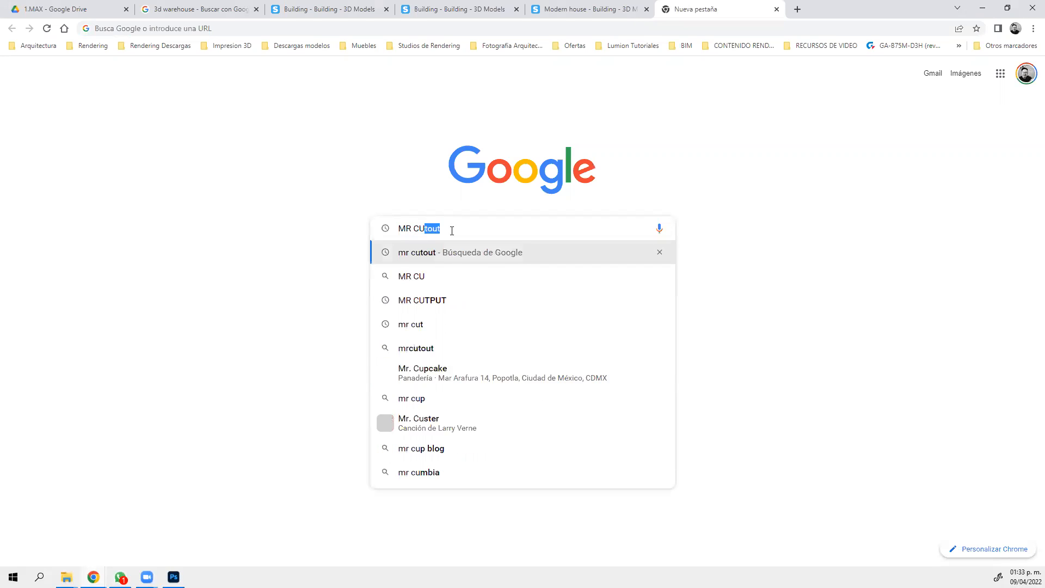
type("T")
key("Return")
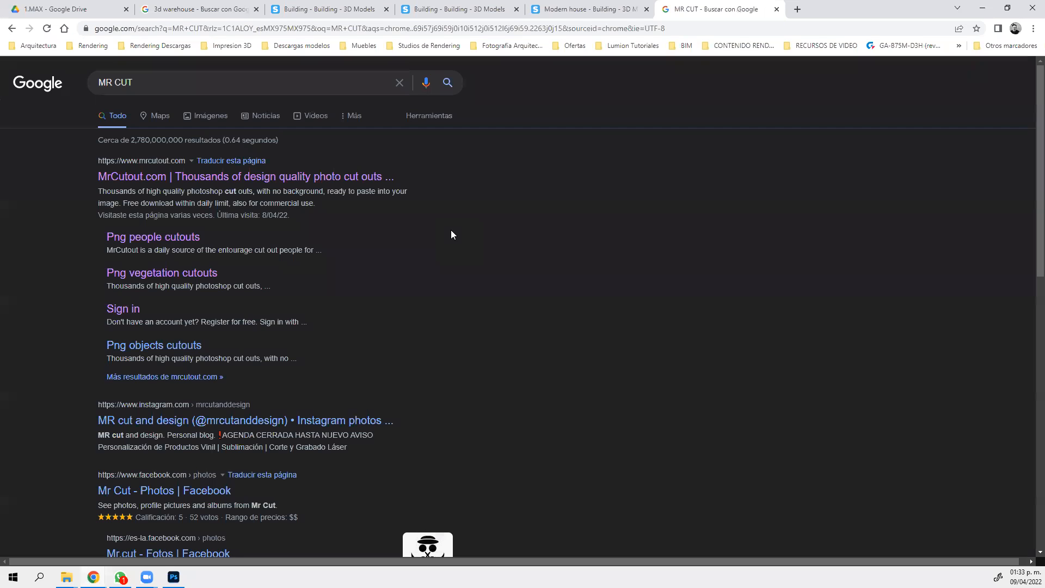
left_click(267, 179)
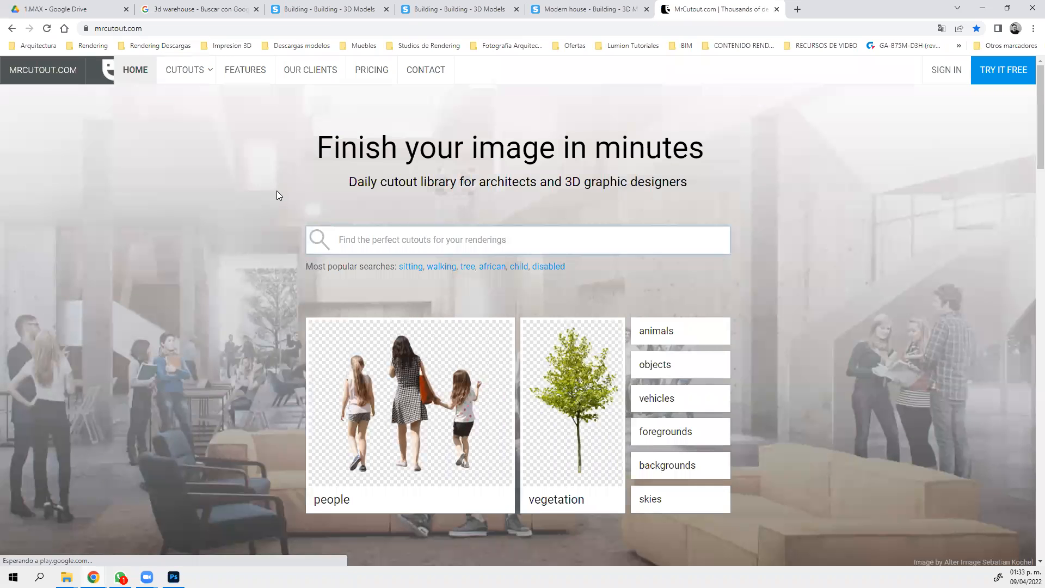
Open the people cutouts category and filter it by the Walking activity
scroll(253, 221, "down", 1)
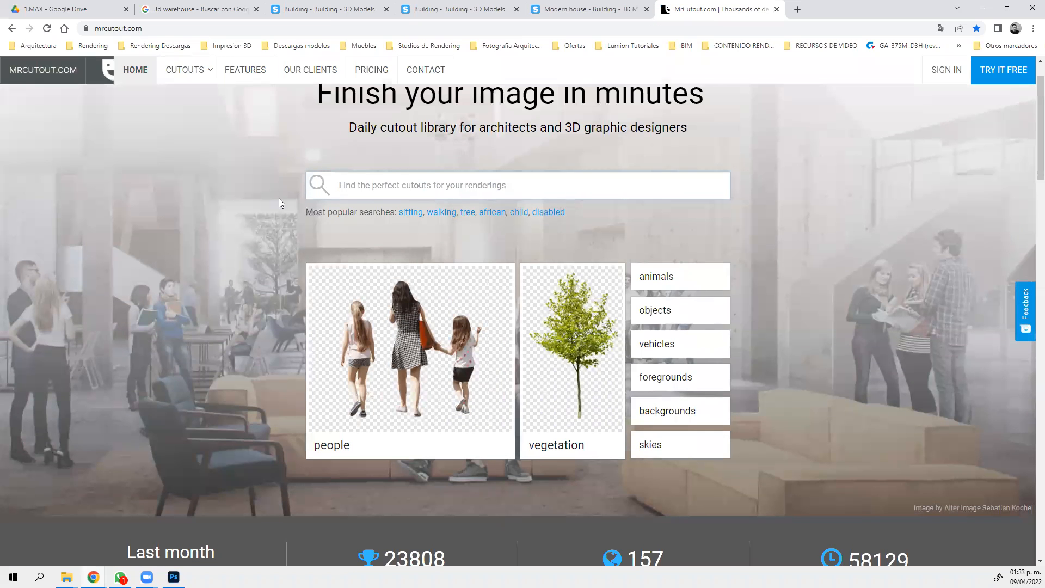
scroll(489, 296, "up", 1)
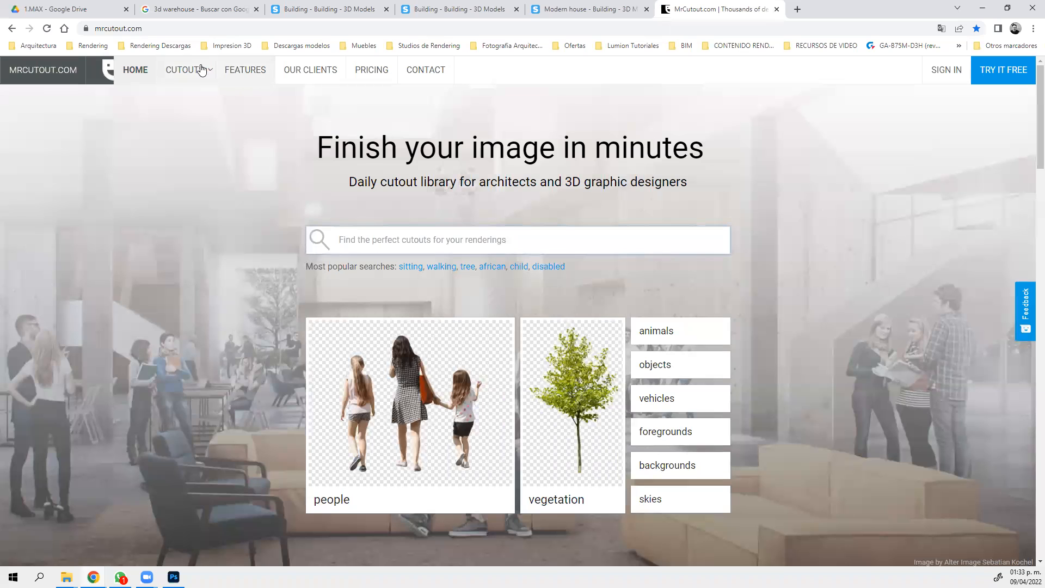
mouse_move(201, 70)
left_click(184, 108)
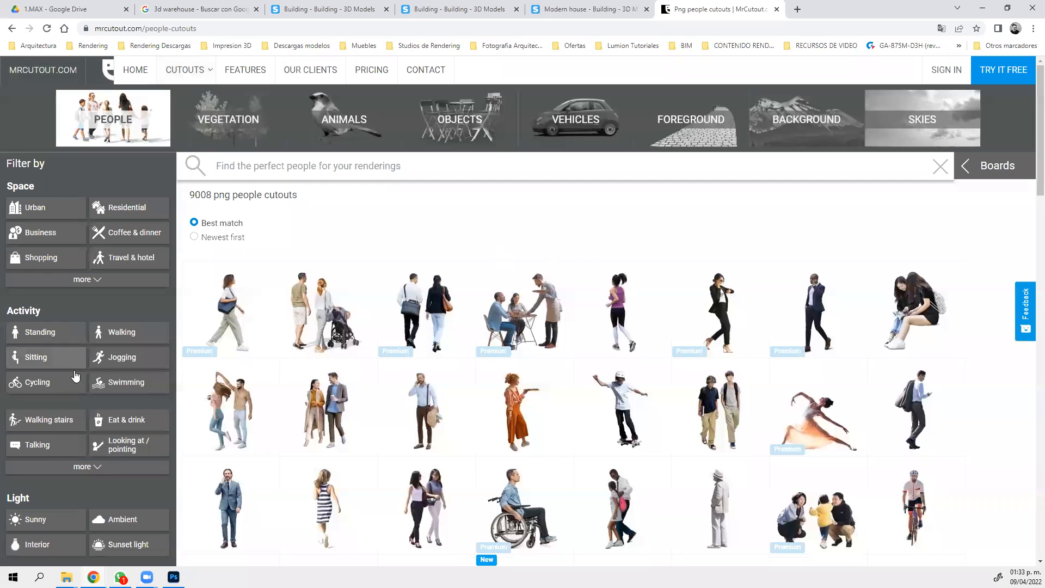
left_click(121, 342)
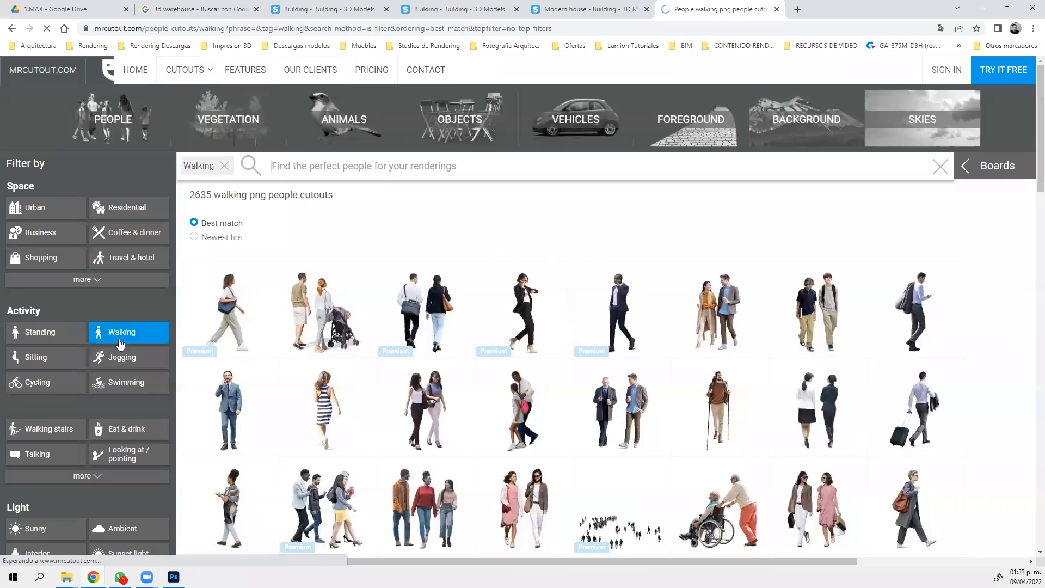
Examine the walking people cutouts and the available character, gender, age, ethnicity and view filters
scroll(552, 322, "down", 1)
scroll(552, 323, "down", 2)
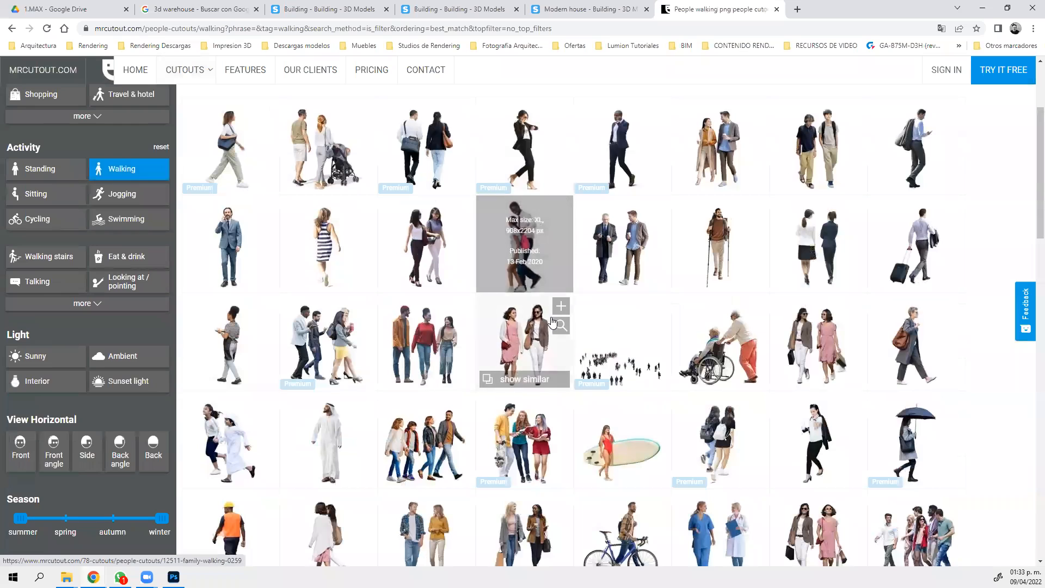
scroll(552, 322, "down", 2)
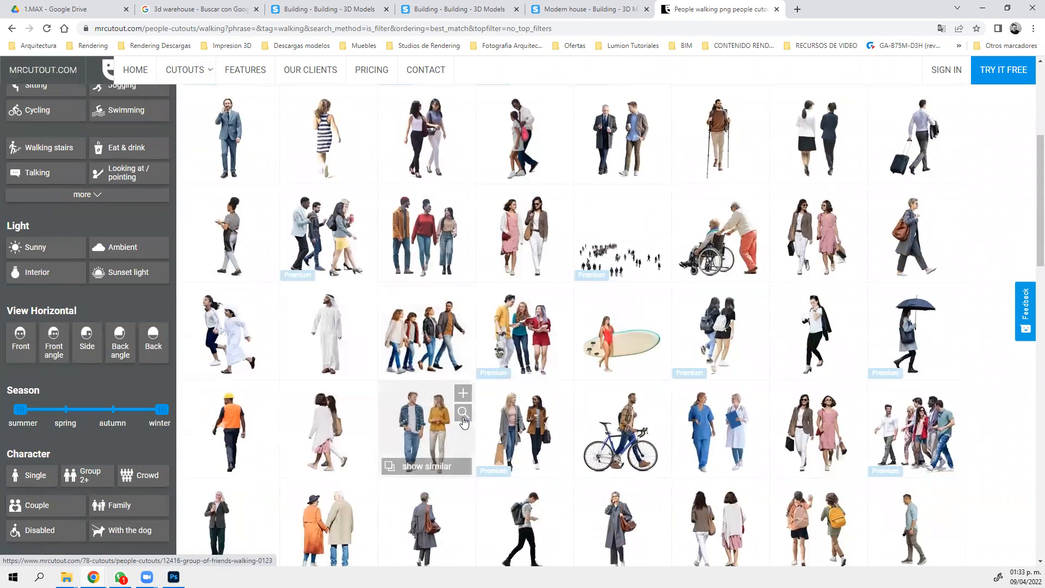
scroll(466, 412, "down", 3)
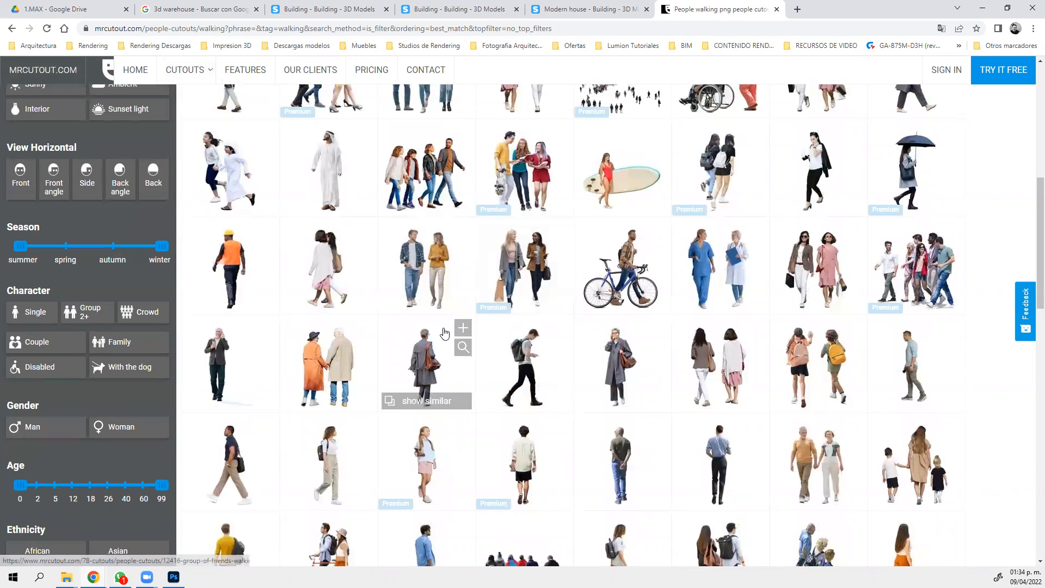
scroll(116, 324, "down", 5)
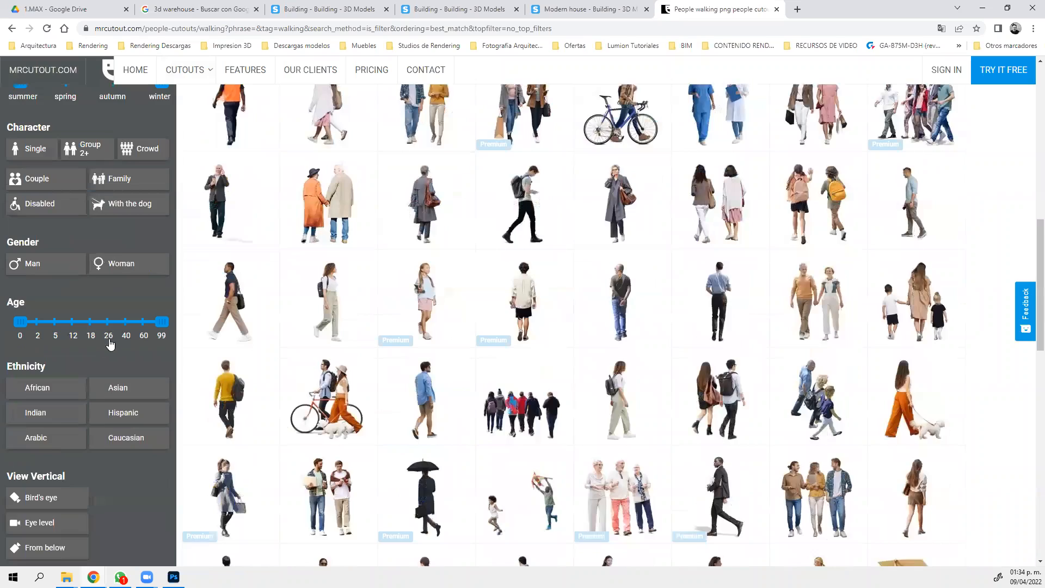
scroll(90, 404, "up", 5)
scroll(91, 398, "up", 5)
scroll(97, 445, "down", 3)
scroll(96, 447, "down", 5)
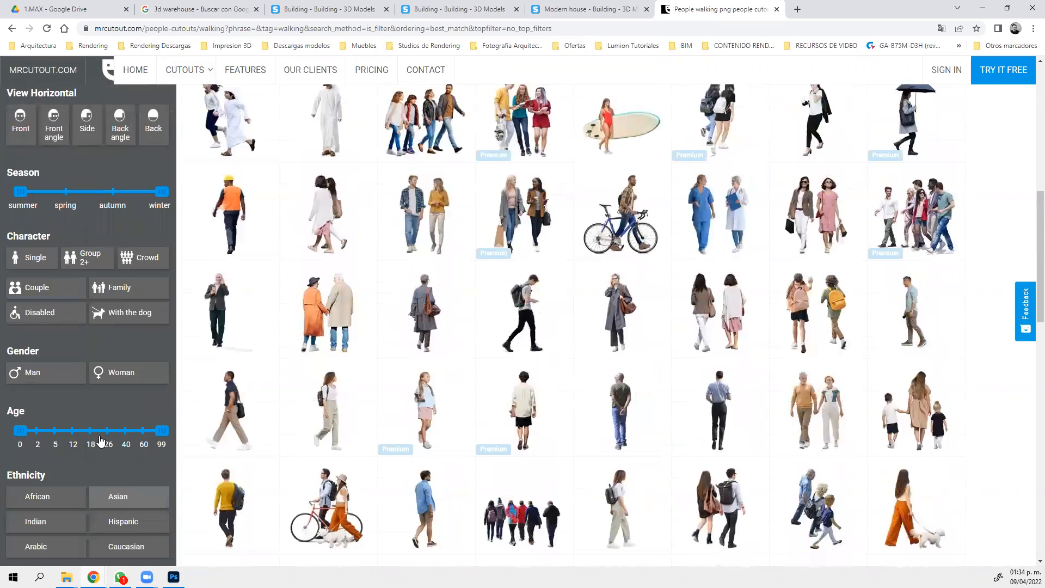
scroll(107, 429, "down", 9)
scroll(106, 429, "up", 5)
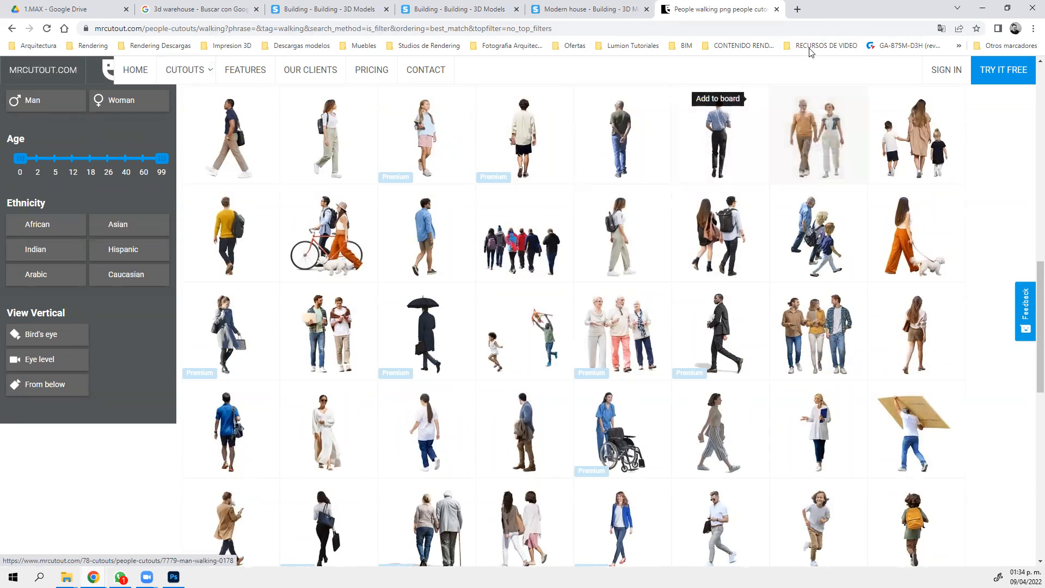
Search Google for "escalalatina" in a new tab and open the escalalatina.com site
left_click(797, 10)
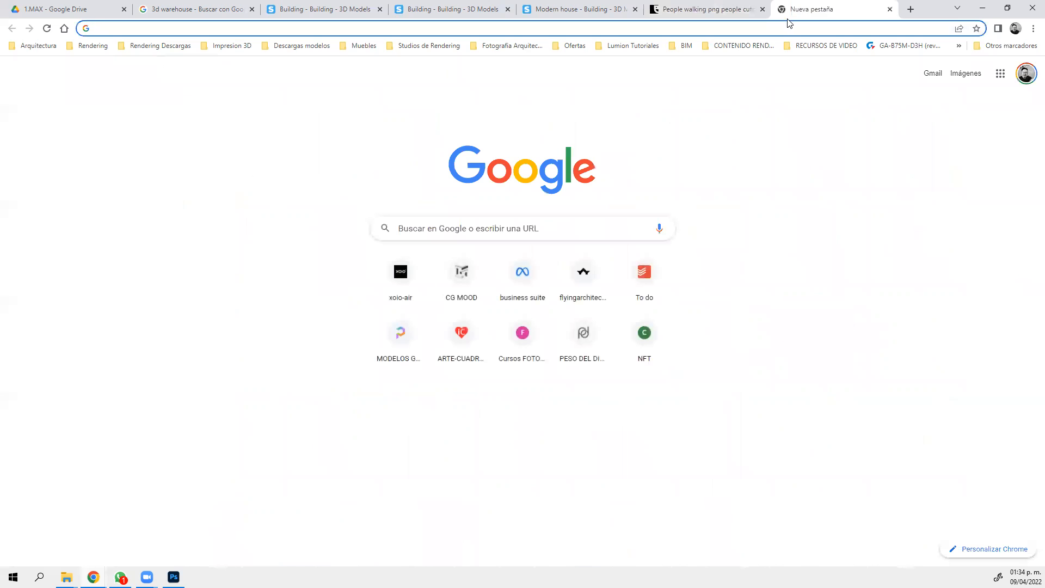
left_click(492, 233)
type("ESCALALA")
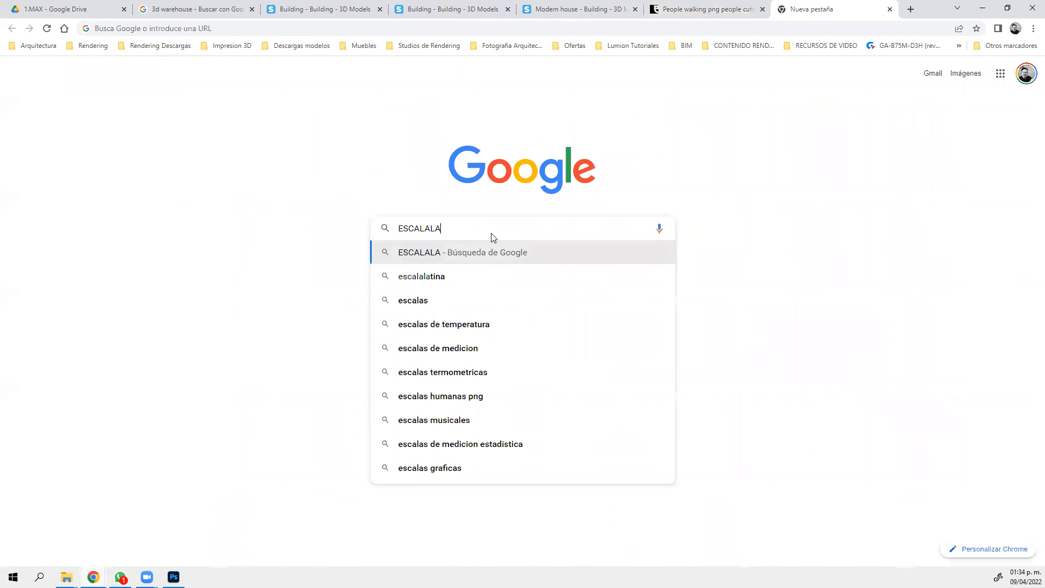
key("Down")
key("Return")
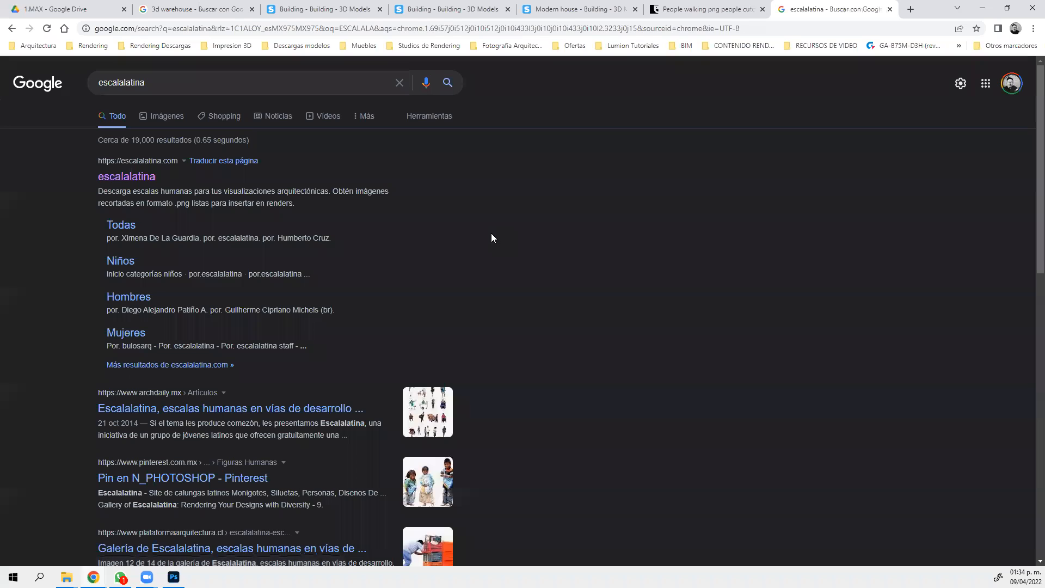
left_click(124, 177)
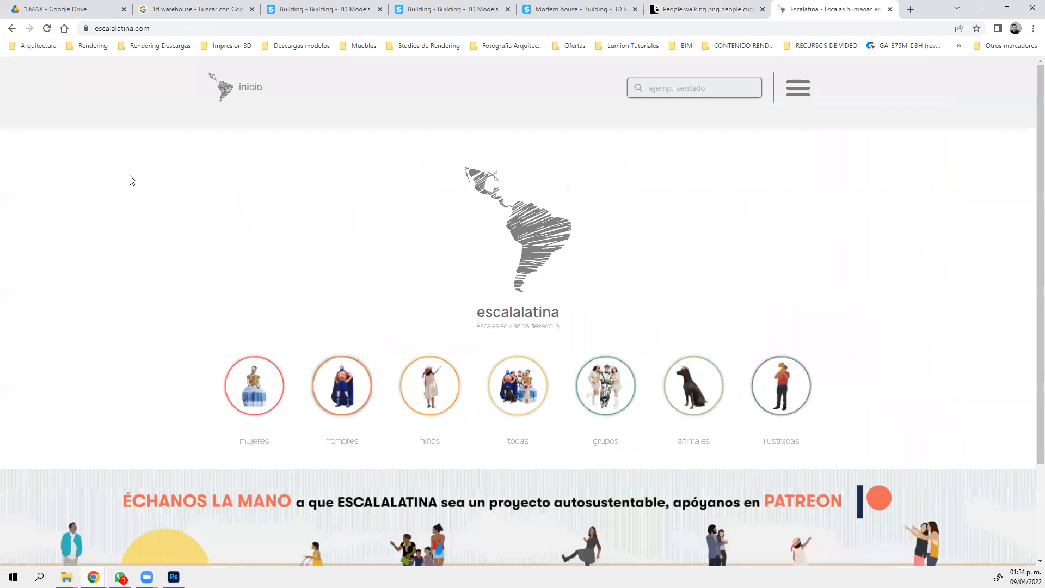
Open the hombres category on escalalatina.com and examine its men cutouts
scroll(459, 234, "down", 3)
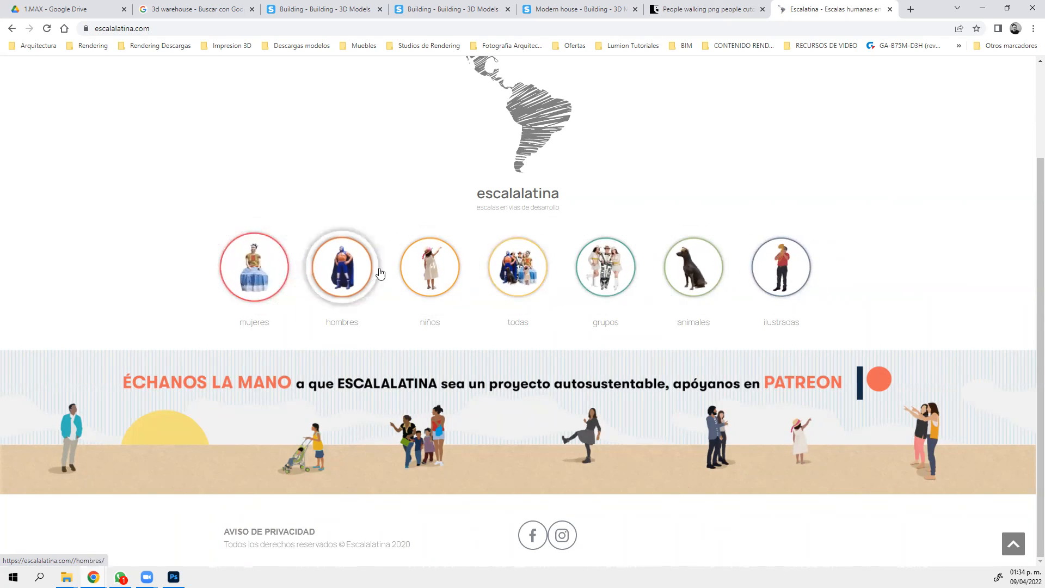
left_click(348, 269)
scroll(515, 331, "down", 2)
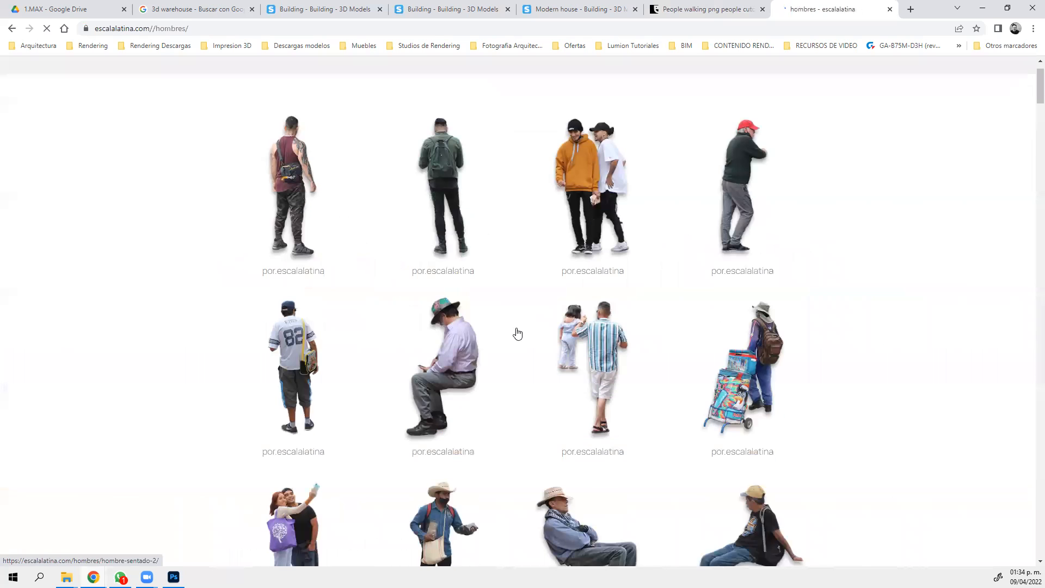
scroll(514, 334, "down", 1)
scroll(514, 334, "down", 3)
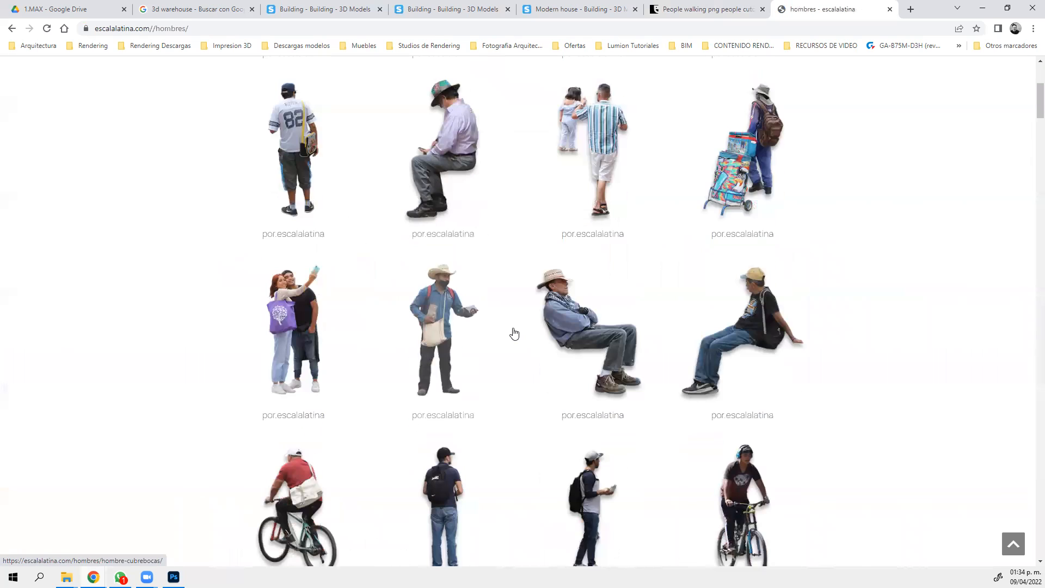
scroll(514, 333, "down", 4)
scroll(514, 333, "down", 2)
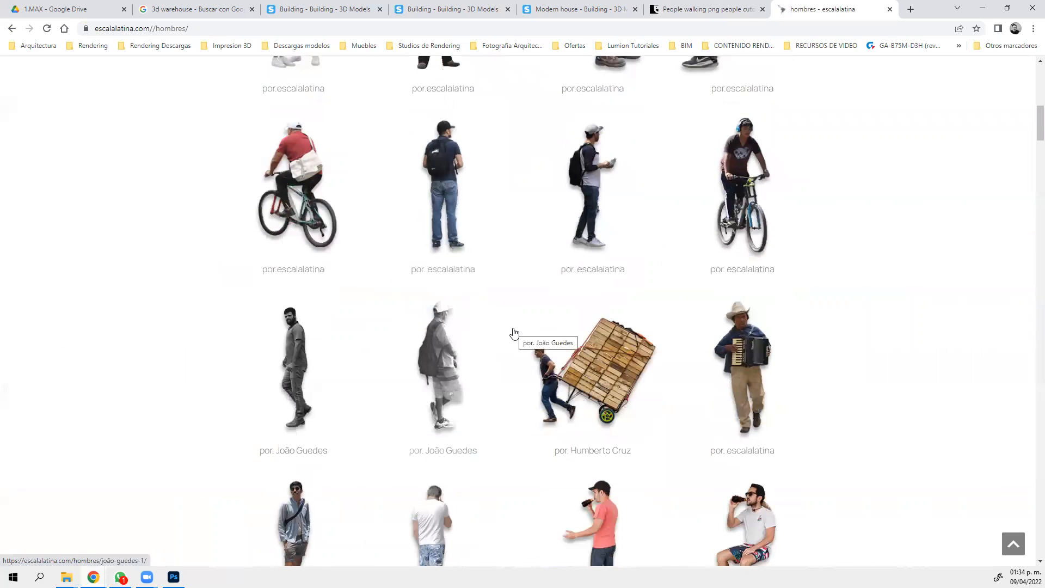
scroll(514, 334, "down", 3)
scroll(514, 334, "down", 1)
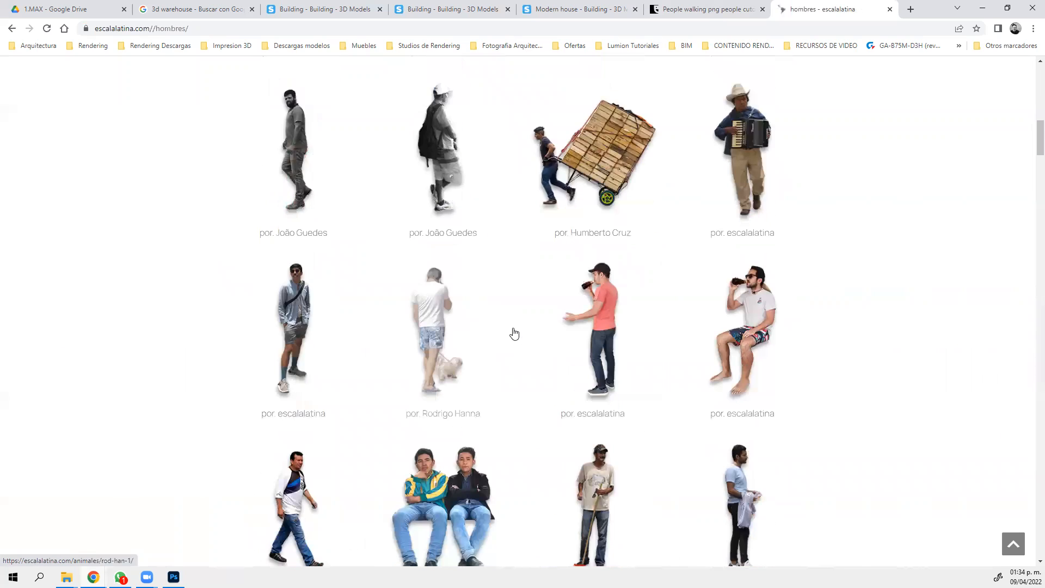
scroll(516, 322, "down", 2)
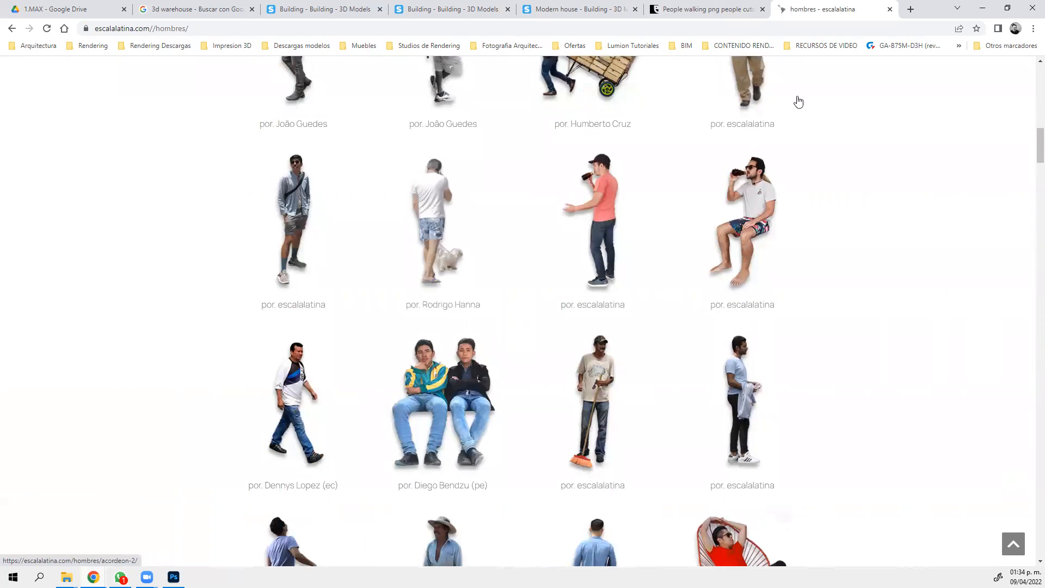
Switch to Photoshop, try shifting the woman-and-child cutout slightly toward the house entrance, and undo the move
left_click(983, 8)
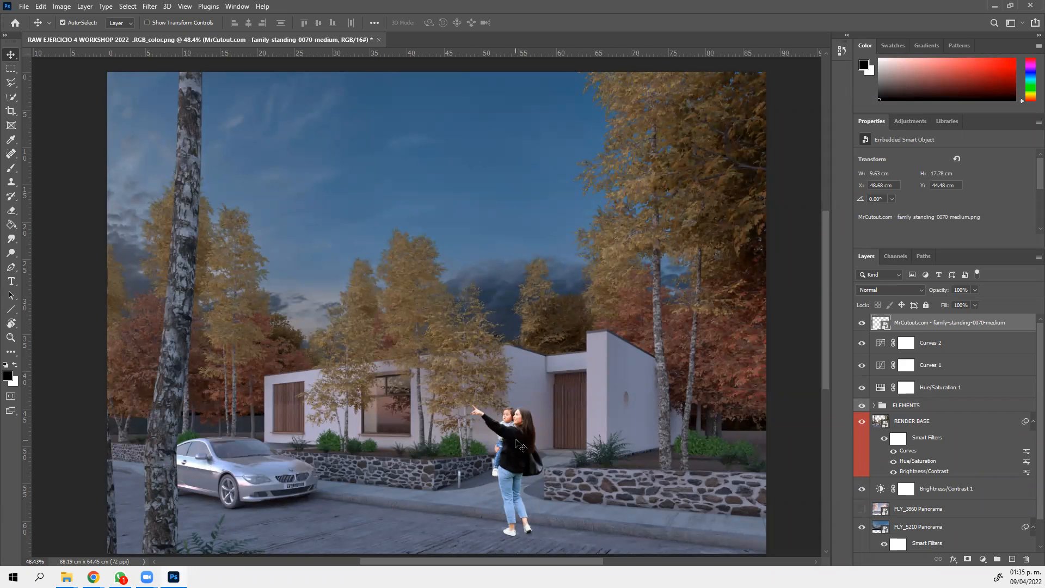
scroll(519, 444, "down", 1)
left_click_drag(525, 421, 537, 420)
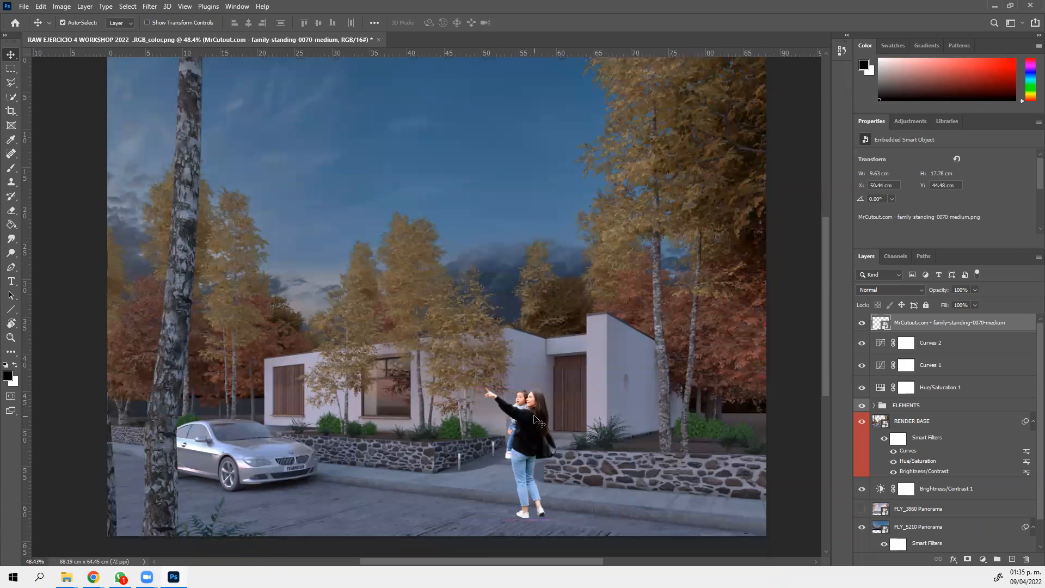
key("ctrl+z")
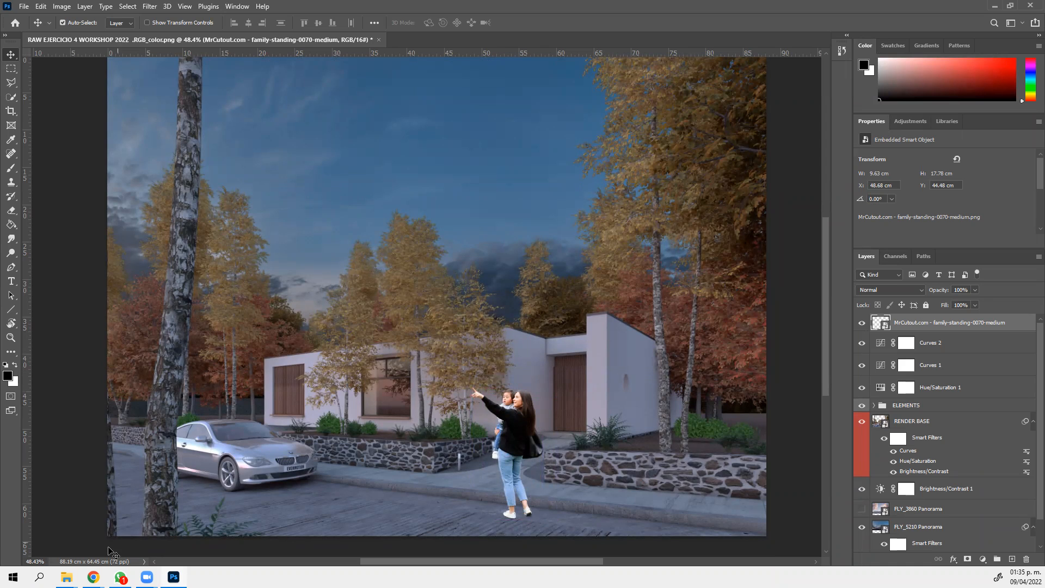
mouse_move(66, 577)
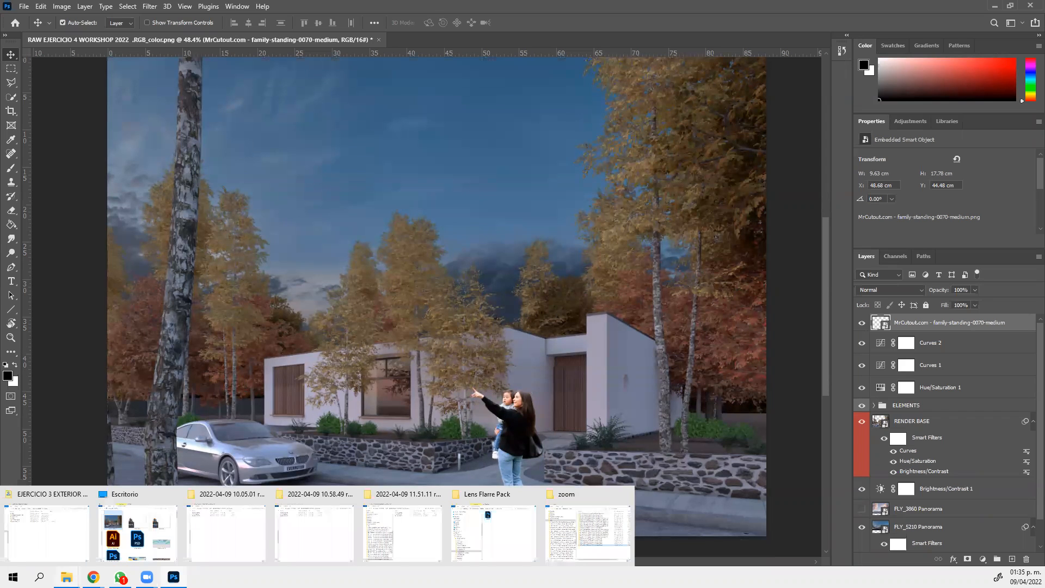
left_click(195, 530)
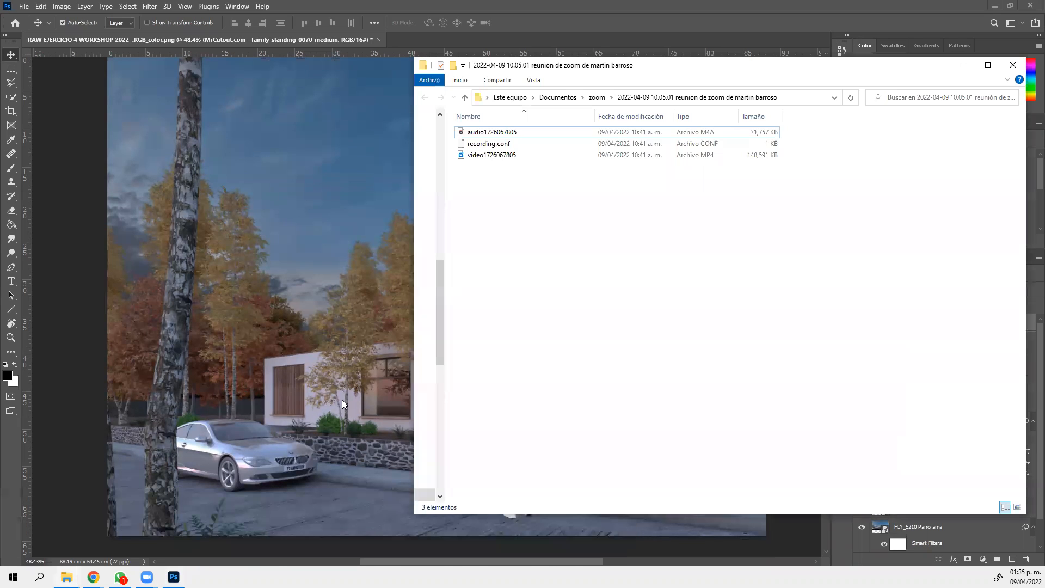
left_click(964, 65)
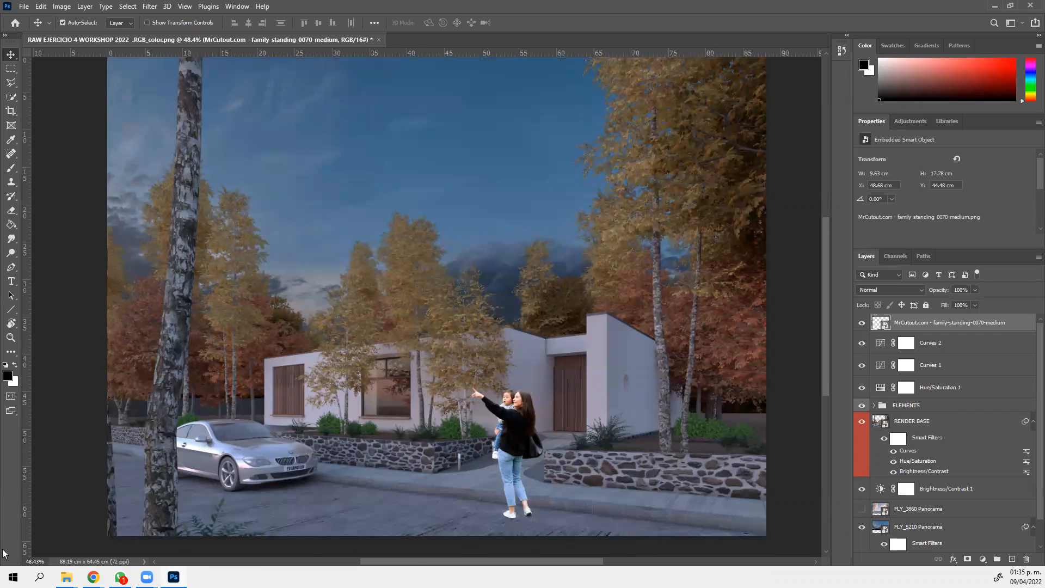
Switch to Chrome, examine more of the hombres cutouts, and open the cutout of the man checking his watch
mouse_move(93, 577)
left_click(52, 522)
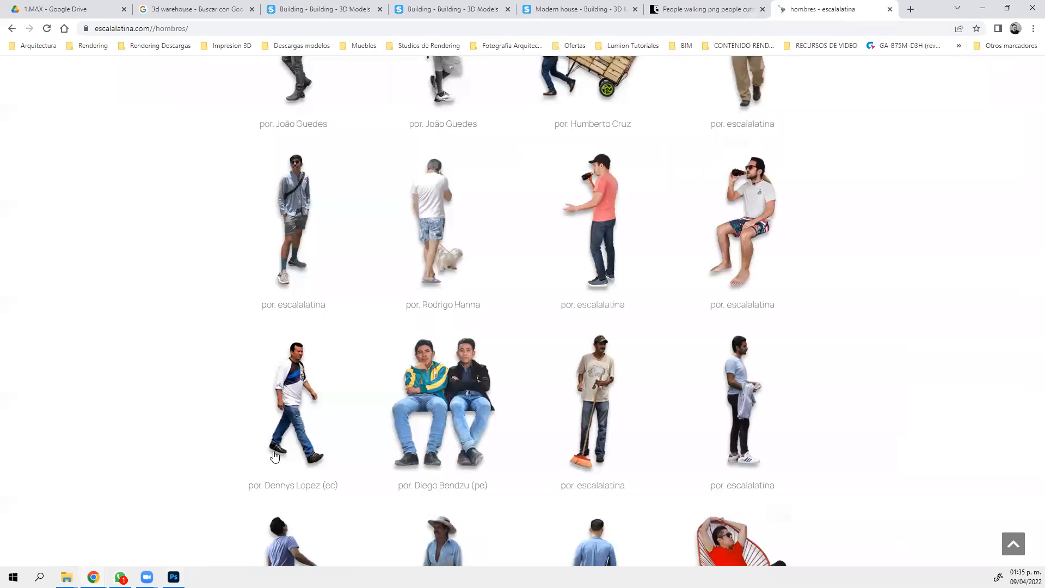
scroll(888, 368, "down", 10)
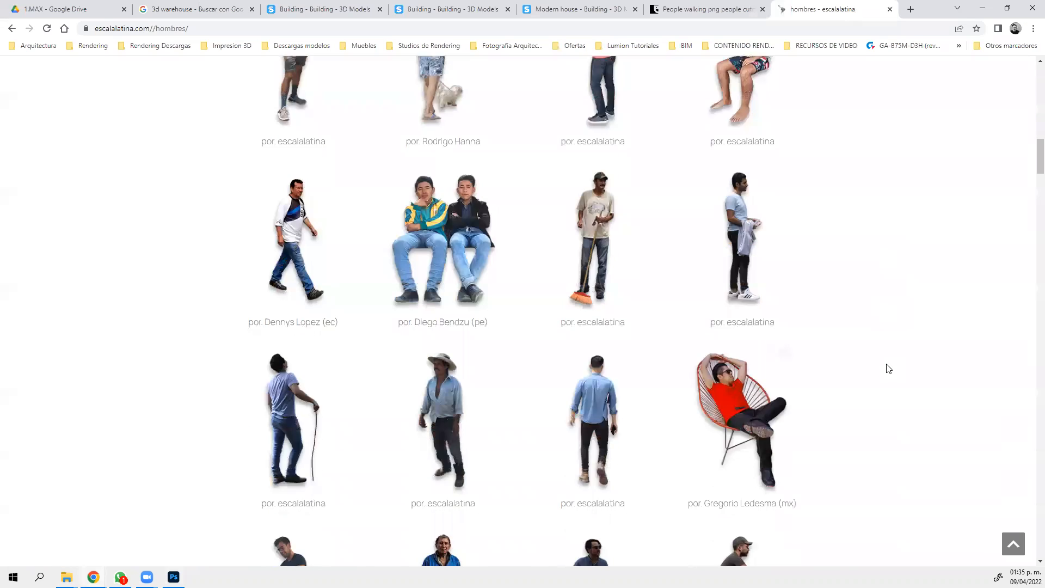
scroll(888, 368, "down", 9)
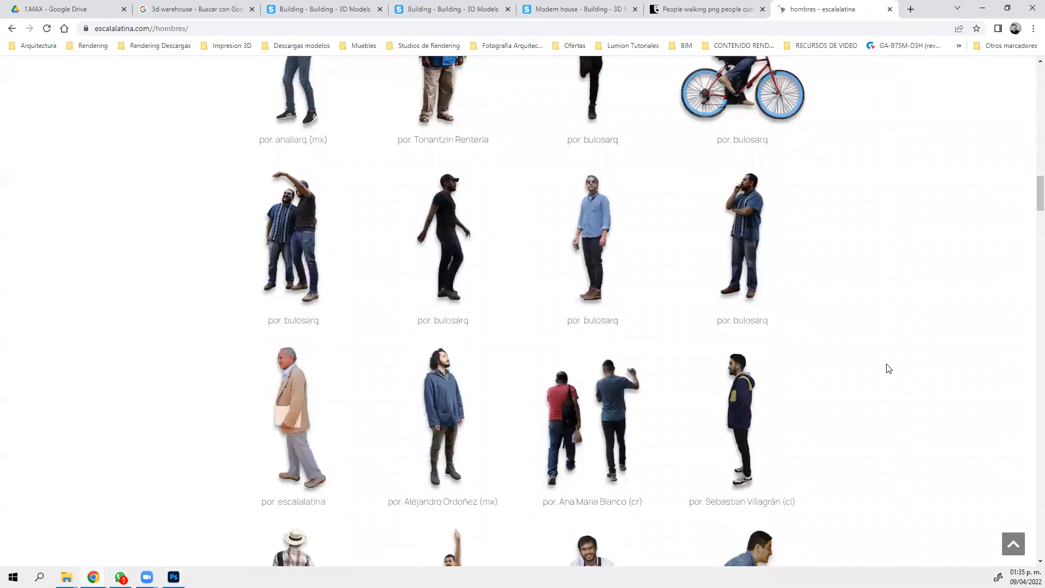
scroll(888, 368, "down", 4)
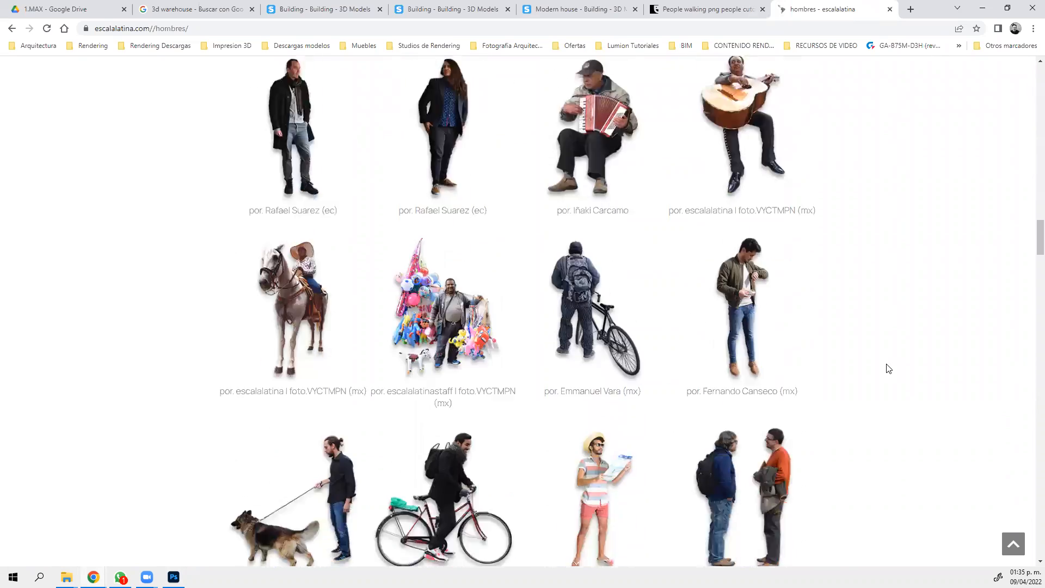
scroll(816, 354, "up", 1)
left_click(750, 348)
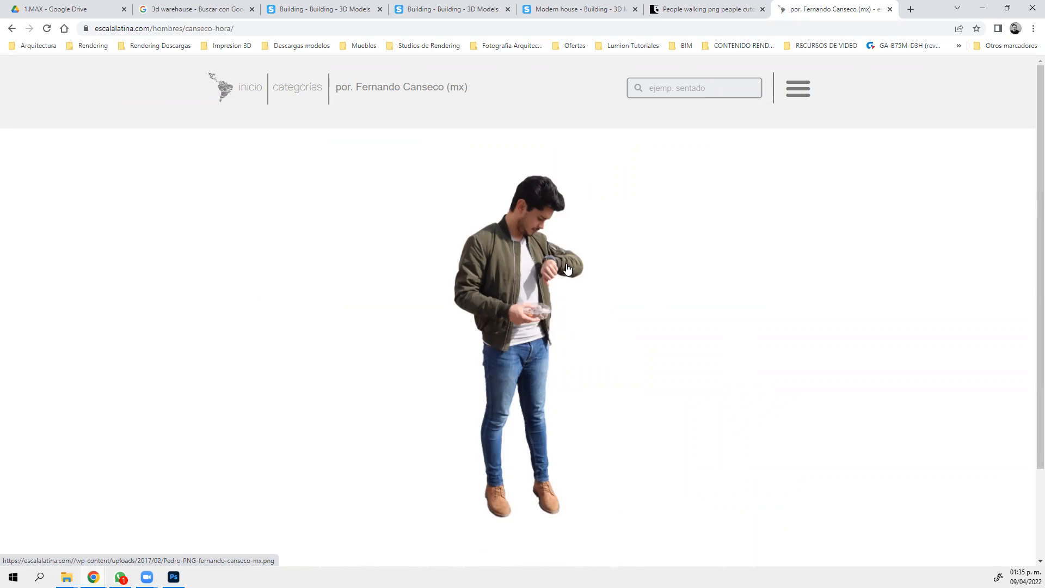
Go back to the hombres category, examine the cutouts further down the page, and switch back to Photoshop
left_click(12, 29)
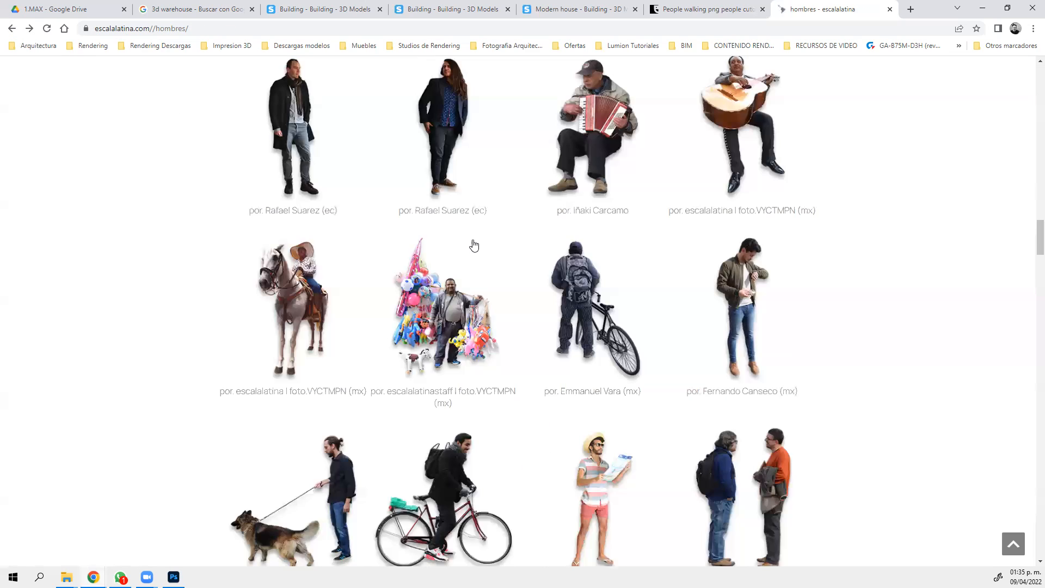
scroll(474, 245, "down", 3)
scroll(472, 244, "down", 2)
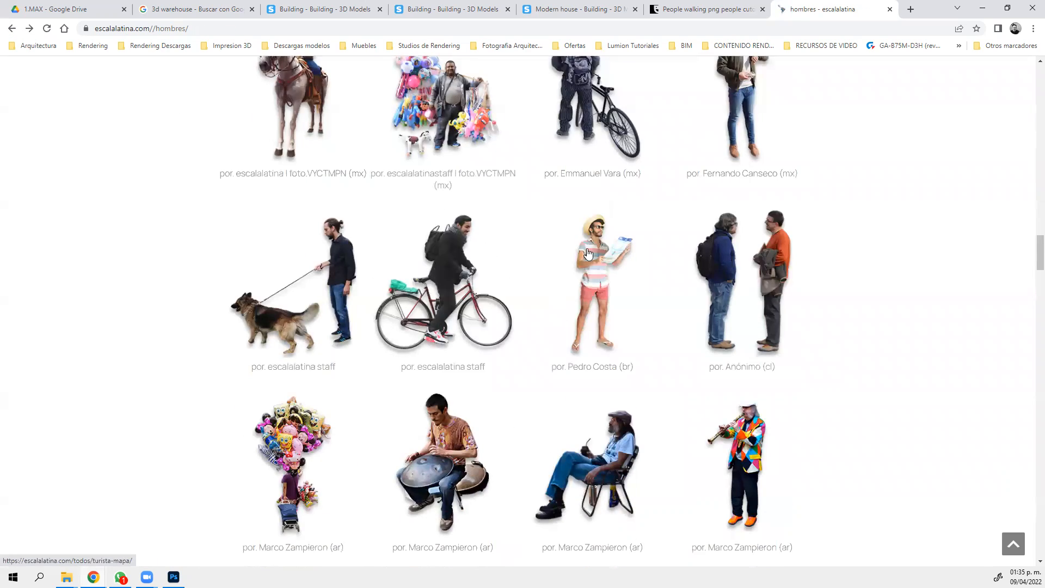
scroll(644, 262, "down", 3)
scroll(644, 262, "down", 3)
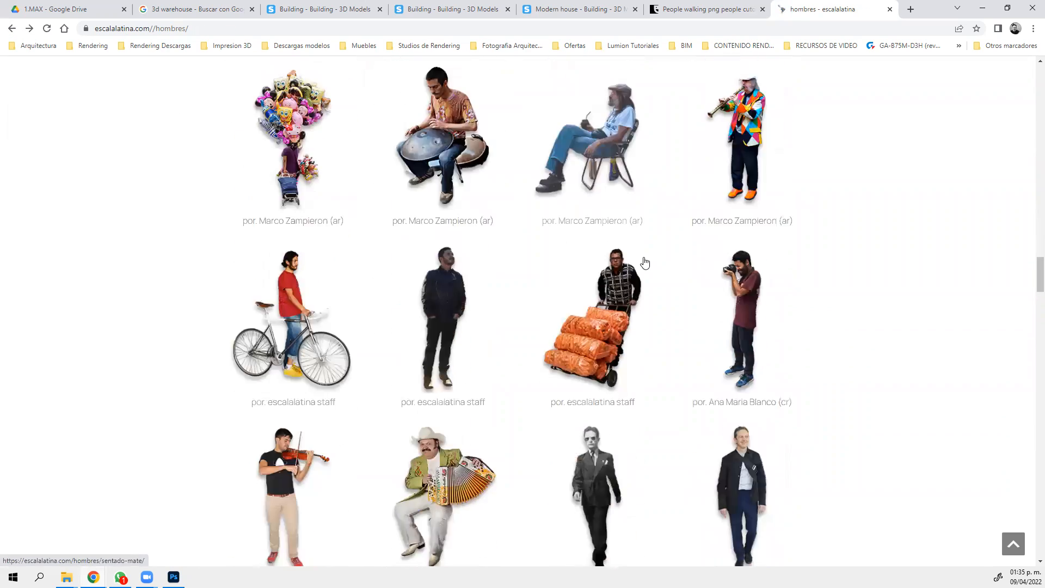
scroll(644, 262, "down", 3)
scroll(644, 263, "down", 5)
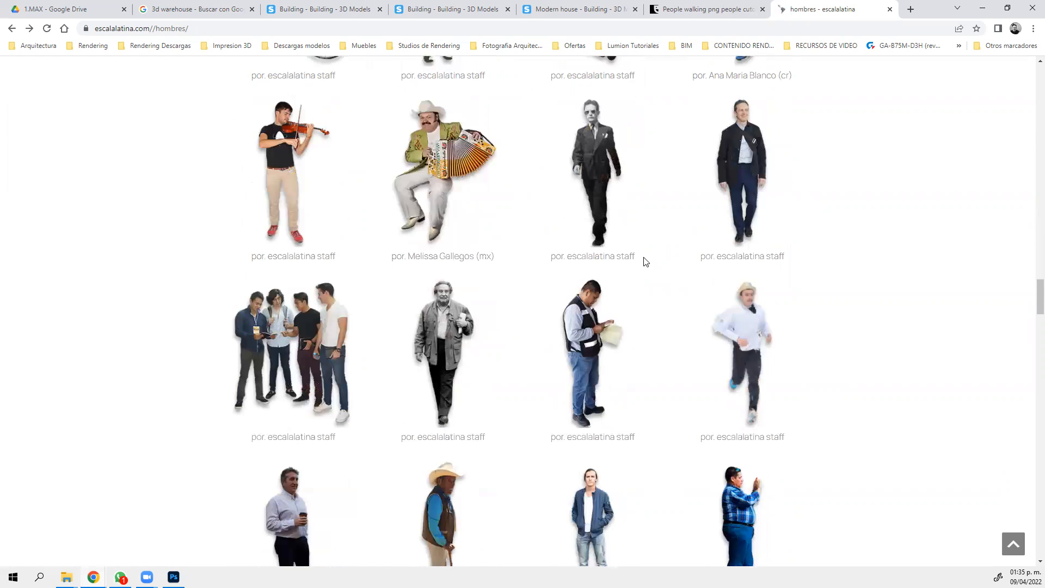
scroll(642, 263, "down", 1)
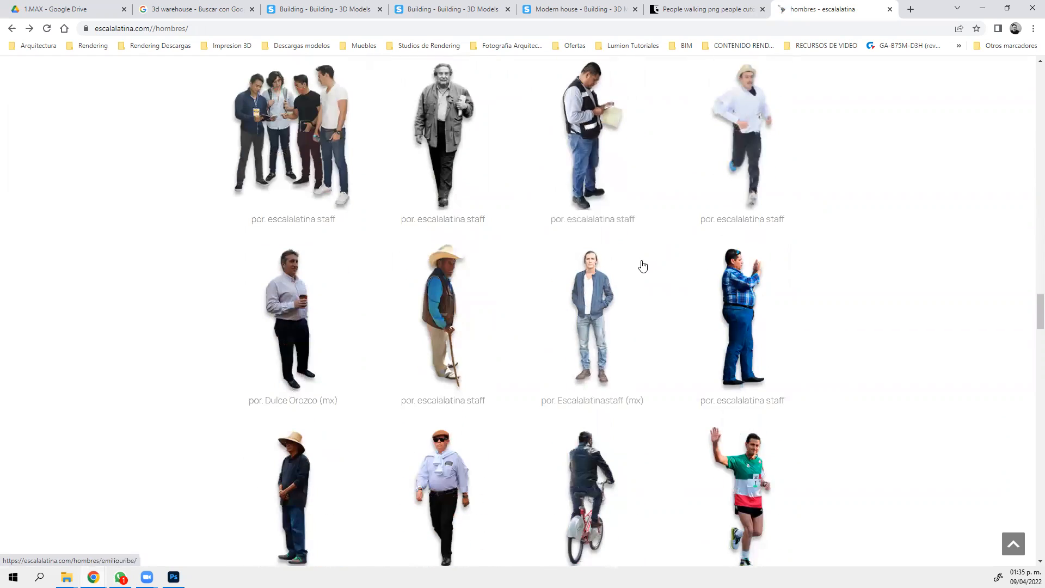
scroll(635, 293, "down", 4)
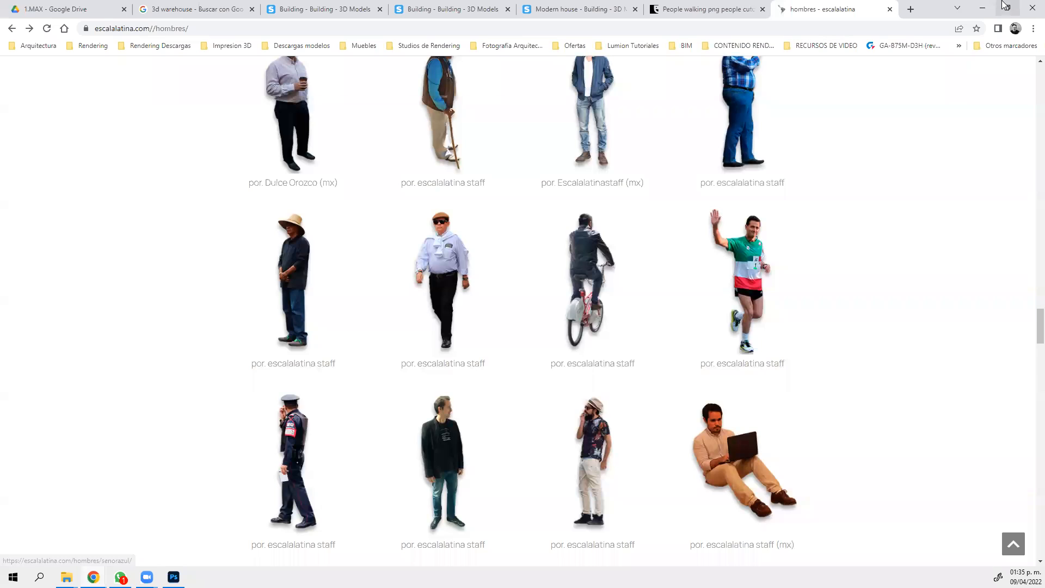
left_click(980, 8)
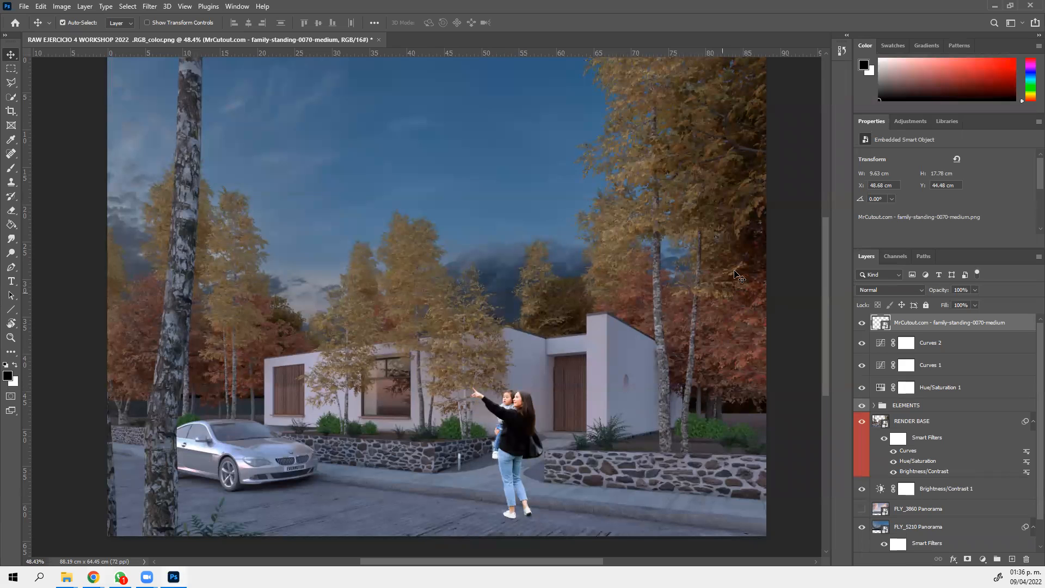
scroll(388, 338, "up", 1)
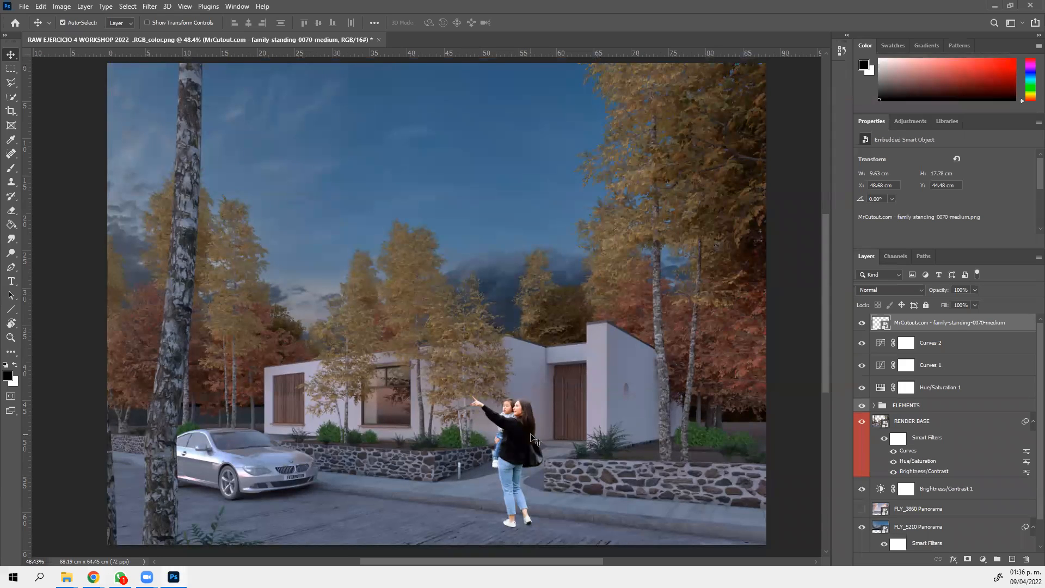
Compare the scene with and without the woman-and-child cutout, and move it slightly toward the entrance door, to X 49.1 cm
left_click(861, 324)
left_click(861, 323)
left_click_drag(513, 441, 518, 442)
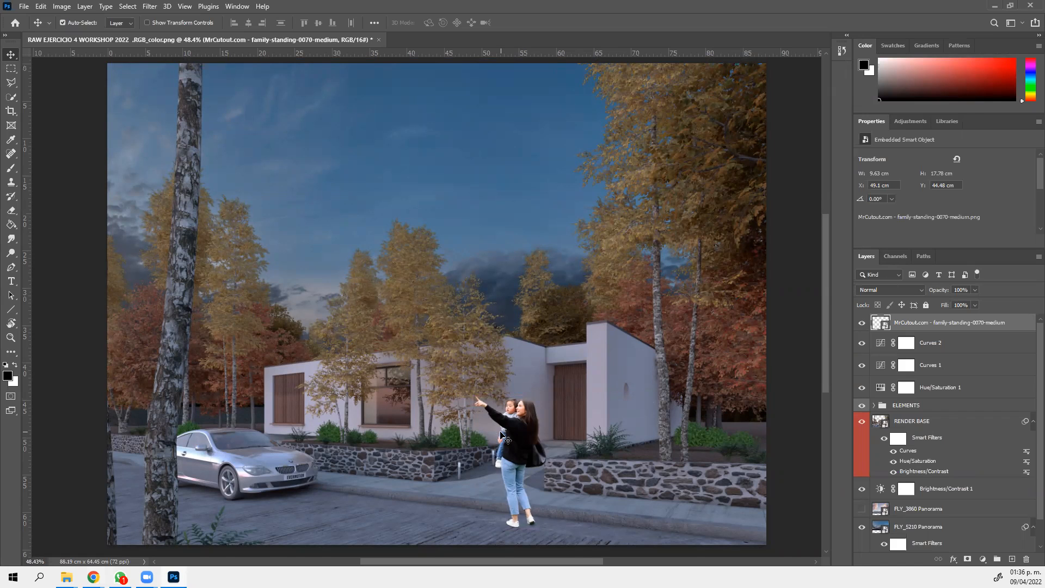
Start a Hue/Saturation adjustment on the woman-and-child cutout and set the saturation to -19
key("ctrl+u")
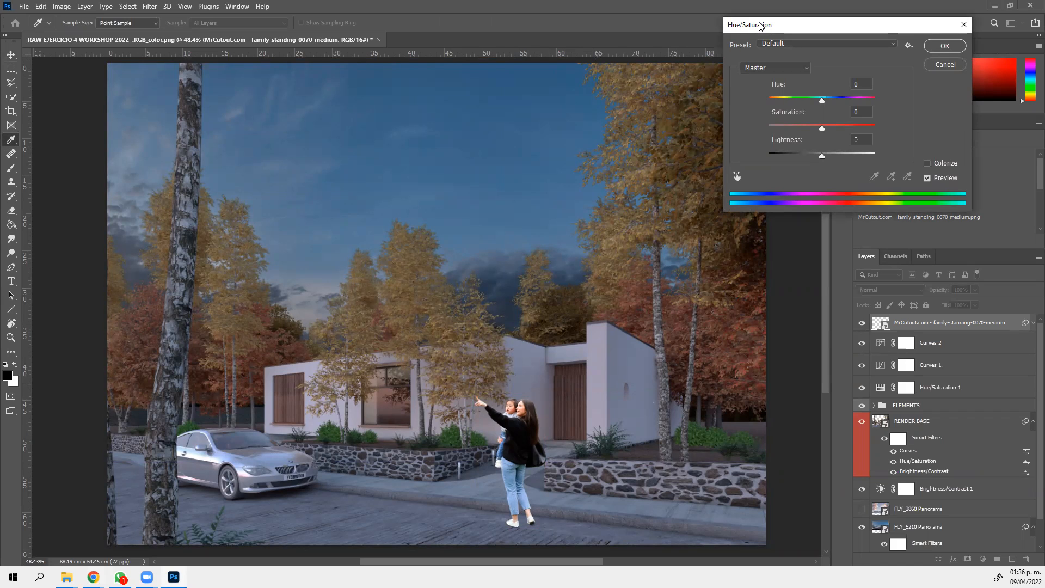
left_click_drag(761, 26, 657, 54)
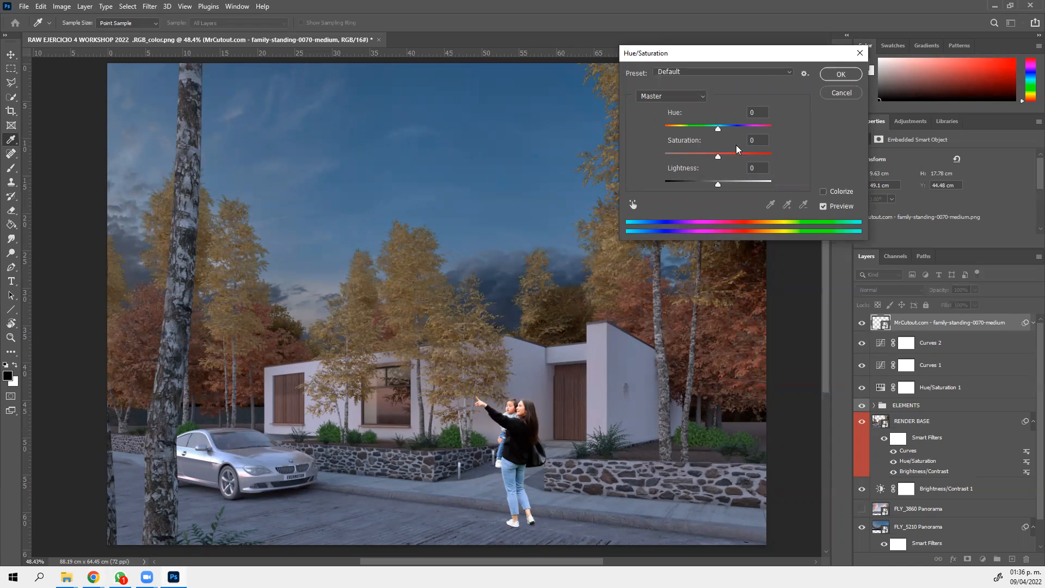
left_click(706, 155)
type("-16")
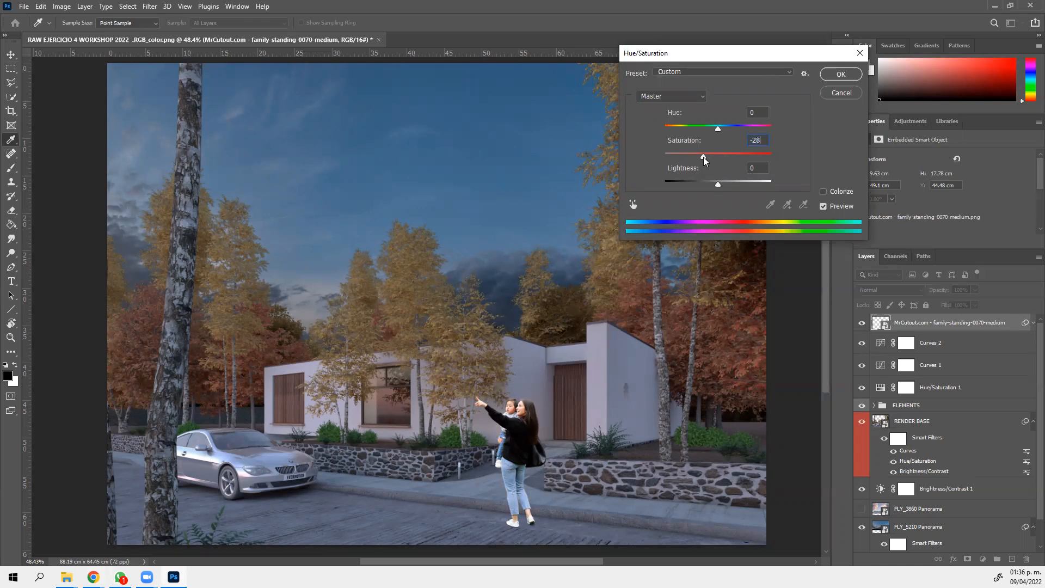
key("Down")
key("Down")
key("Down")
key("Down")
key("Down")
key("shift+Up")
key("Up")
key("Up")
key("Up")
key("Up")
key("Up")
key("Up")
key("Up")
key("Up")
key("Up")
key("Up")
key("Up")
key("Up")
key("Up")
key("Up")
key("Down")
key("Down")
key("Down")
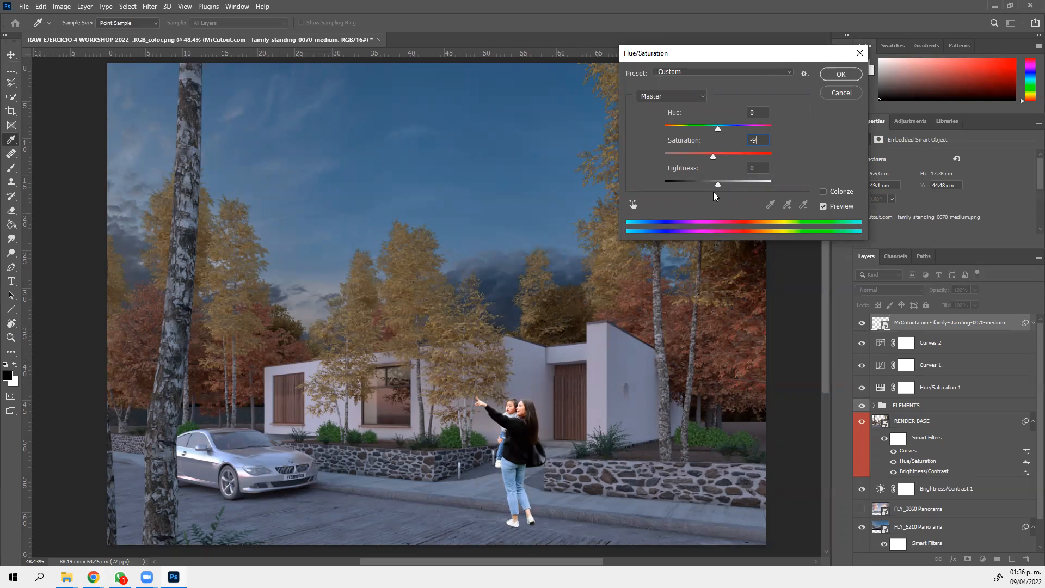
key("Down")
key("Down")
key("Down")
key("Down")
key("Down")
key("Down")
key("Down")
key("Down")
key("Down")
key("Down")
key("Down")
key("Down")
key("Down")
key("Down")
key("Down")
key("Down")
key("Down")
key("Down")
key("Down")
key("Down")
key("Down")
key("Down")
key("Down")
key("Up")
key("Up")
key("Up")
key("Up")
key("Up")
key("Up")
key("Up")
key("Up")
key("Up")
key("Up")
key("Up")
key("Up")
key("Up")
key("Up")
key("Up")
key("Up")
key("Up")
key("Up")
key("Up")
key("Up")
key("Down")
key("Down")
key("Down")
key("Down")
key("Down")
key("Down")
key("Down")
key("Down")
key("ctrl+a")
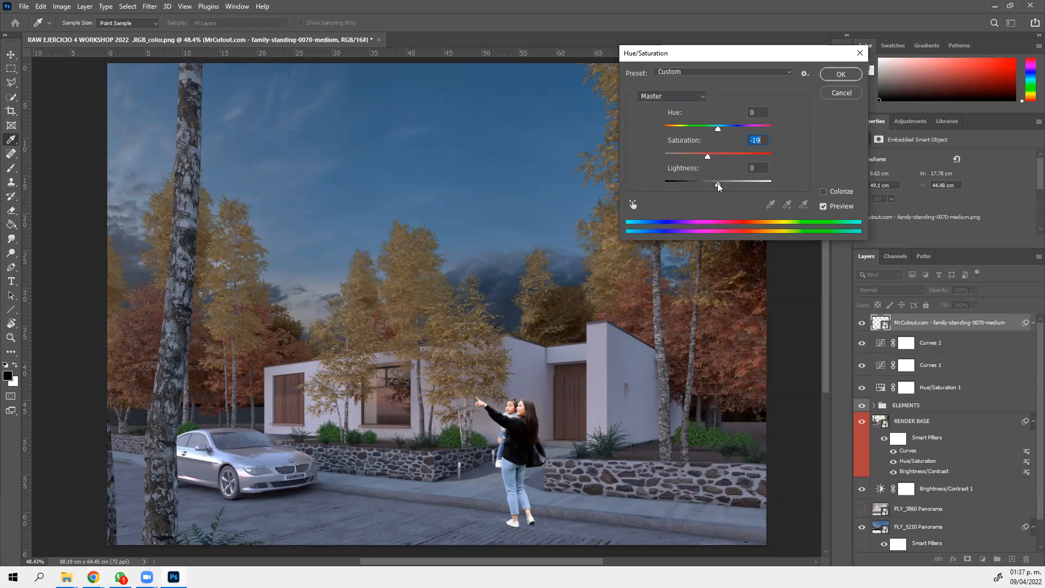
Darken the woman-and-child cutout by setting the lightness to -22
left_click_drag(717, 187, 709, 203)
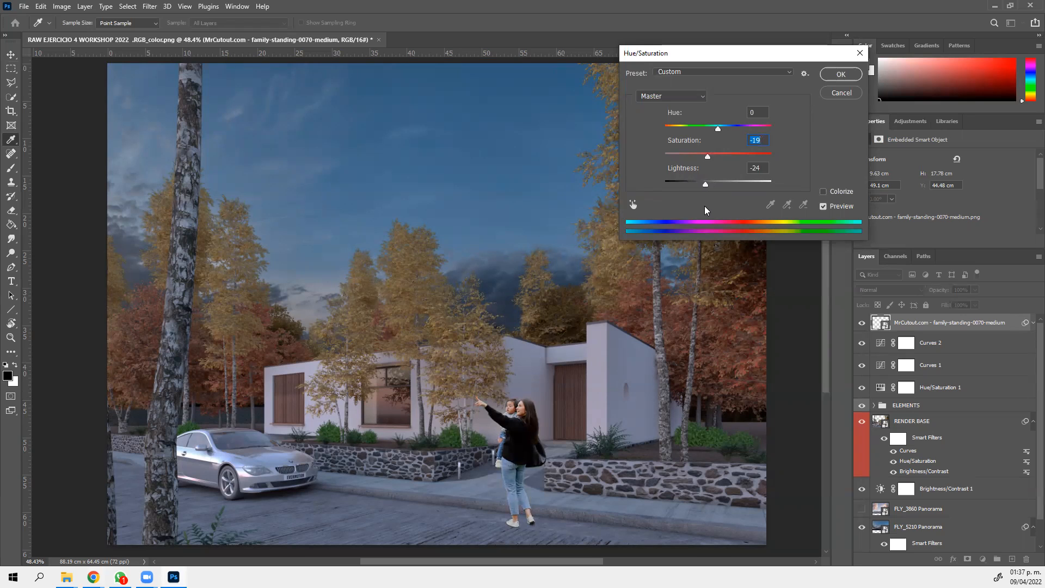
left_click_drag(706, 211, 709, 211)
left_click_drag(709, 210, 715, 216)
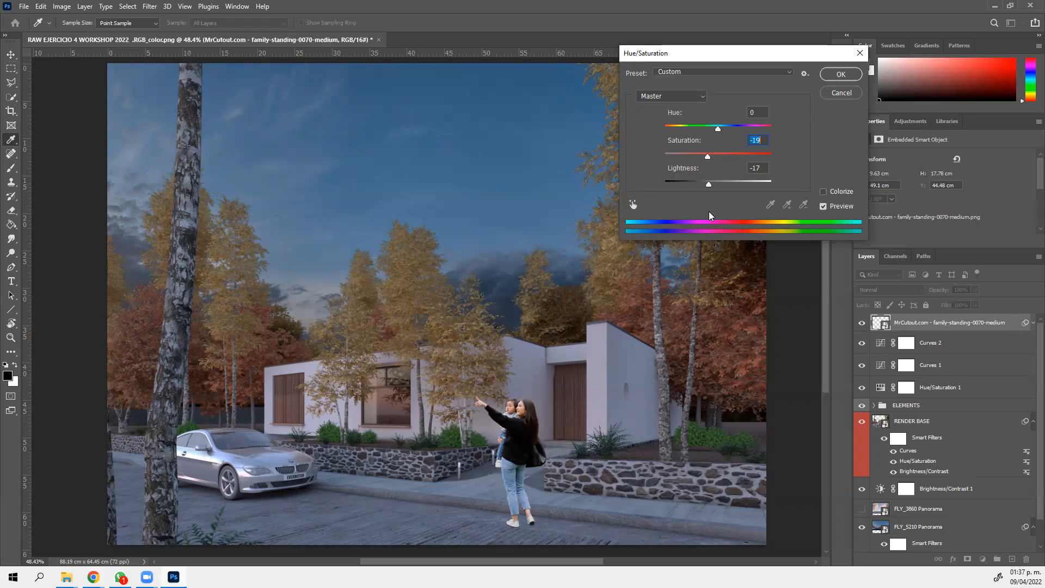
key("Tab")
left_click_drag(709, 186, 706, 187)
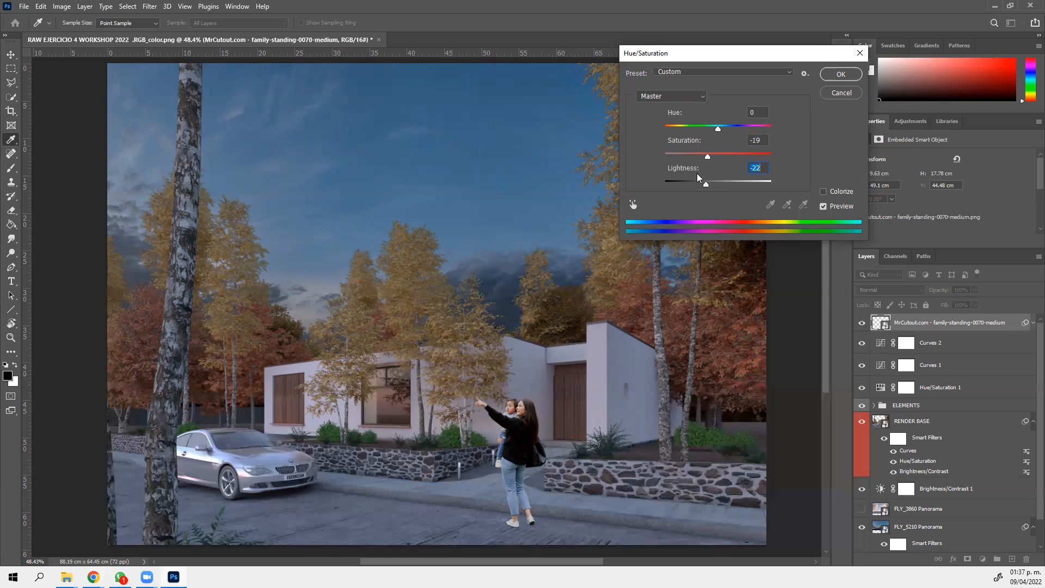
Compare the cutout with and without the Hue/Saturation preview, and apply the adjustment
left_click(824, 207)
left_click(824, 206)
left_click(823, 207)
left_click(824, 207)
left_click(824, 207)
left_click(823, 207)
left_click(823, 207)
left_click(823, 207)
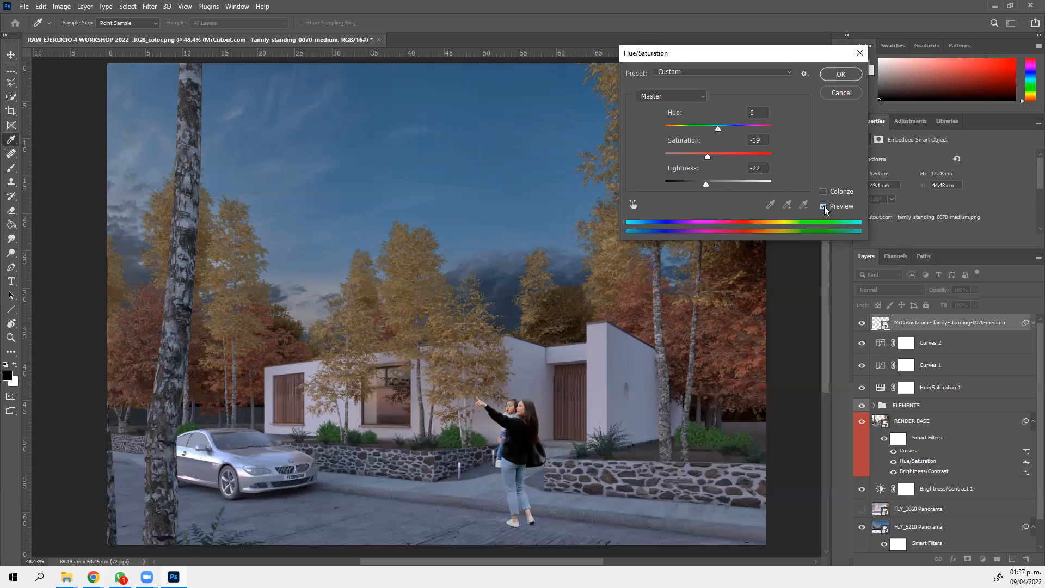
left_click(829, 76)
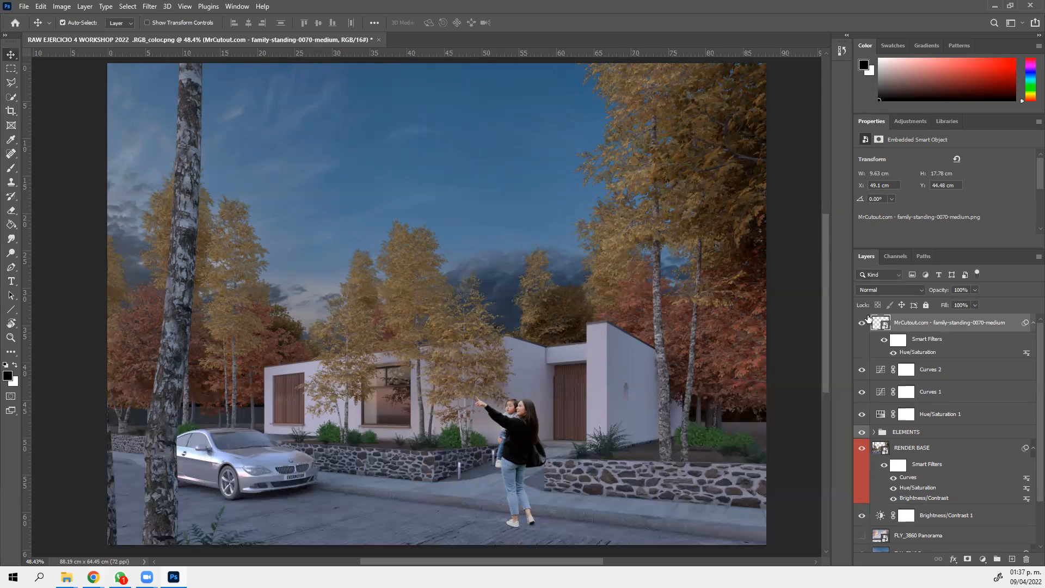
Examine how the adjusted woman-and-child cutout blends with the house scene, comparing it hidden and shown, up close and from afar
left_click(861, 323)
left_click(860, 323)
left_click(860, 324)
left_click(860, 323)
scroll(539, 488, "up", 6)
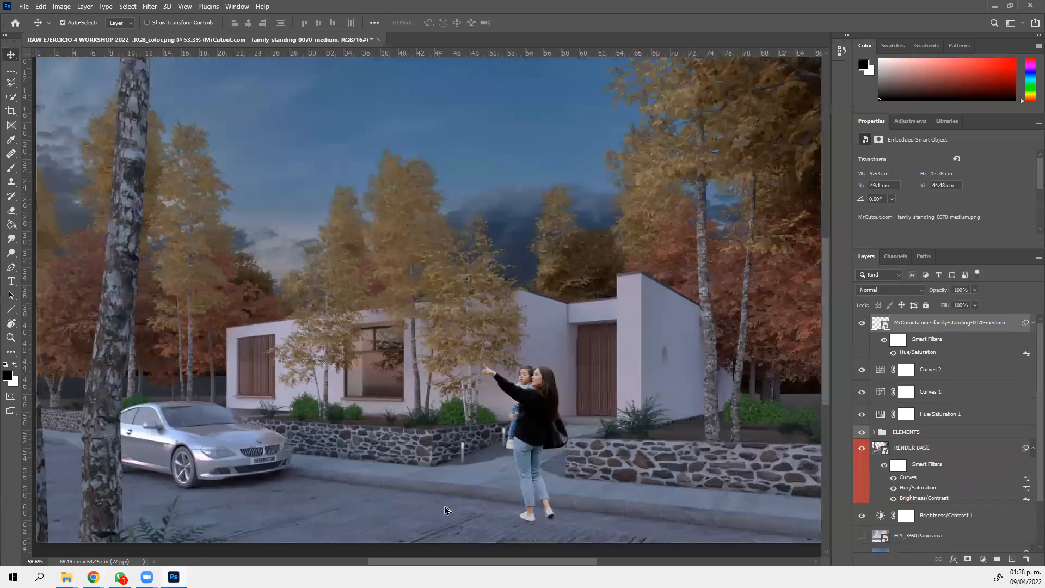
scroll(538, 485, "down", 2)
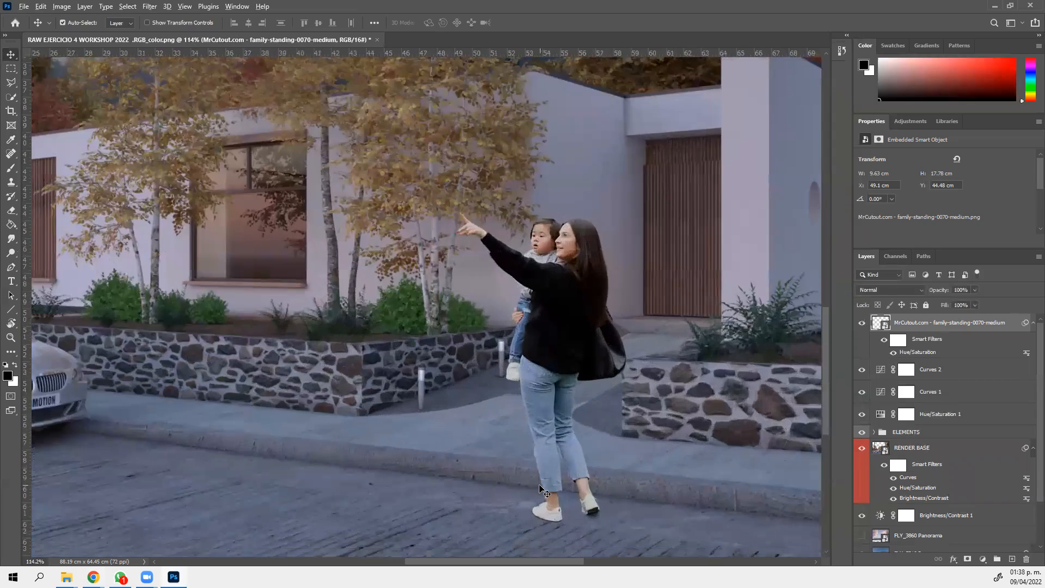
scroll(543, 490, "down", 1)
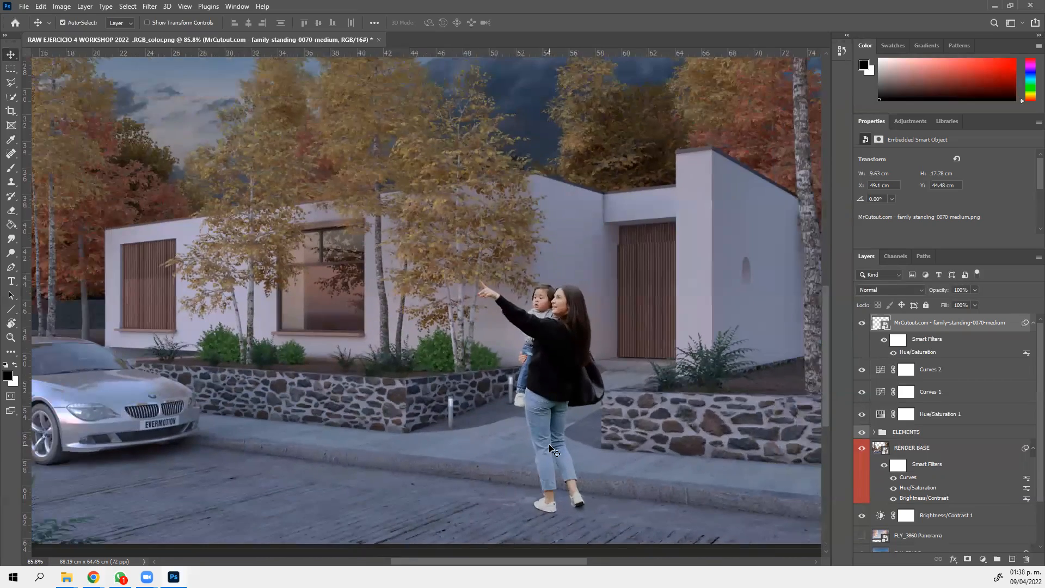
scroll(555, 479, "down", 1)
scroll(563, 337, "up", 8)
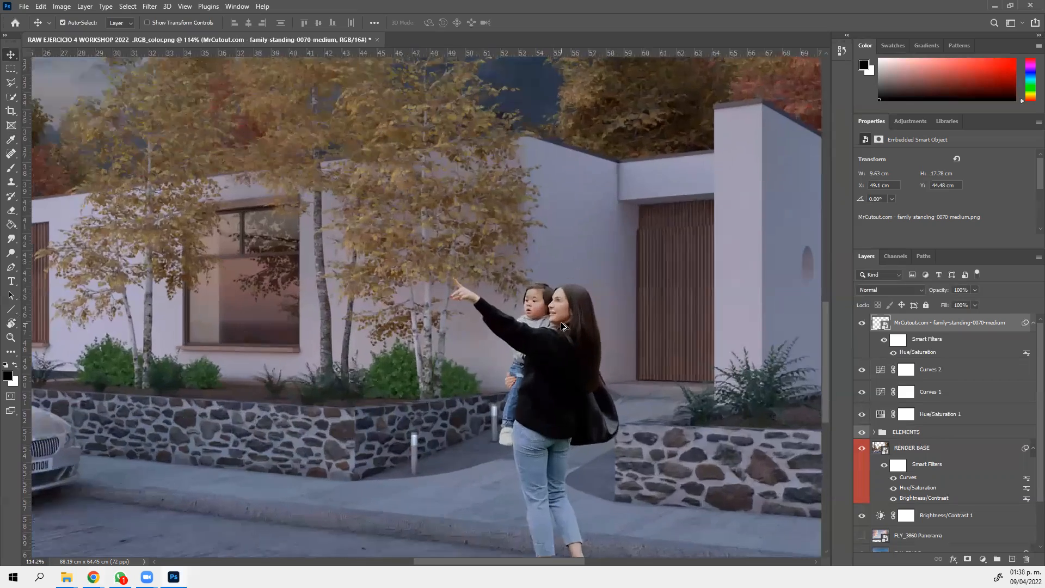
scroll(561, 399, "down", 8)
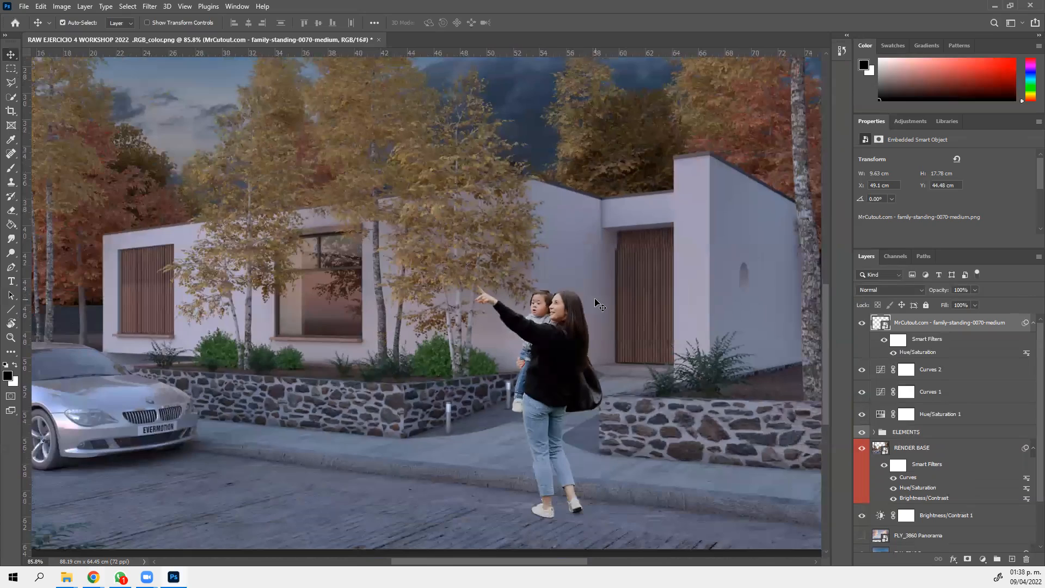
scroll(555, 324, "up", 3)
scroll(552, 329, "down", 4)
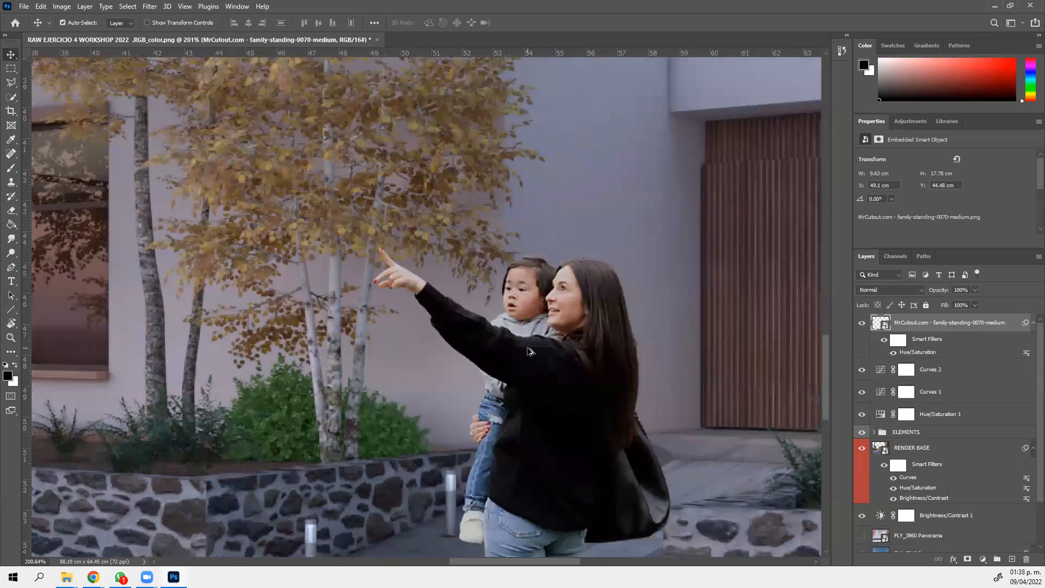
scroll(531, 351, "down", 2)
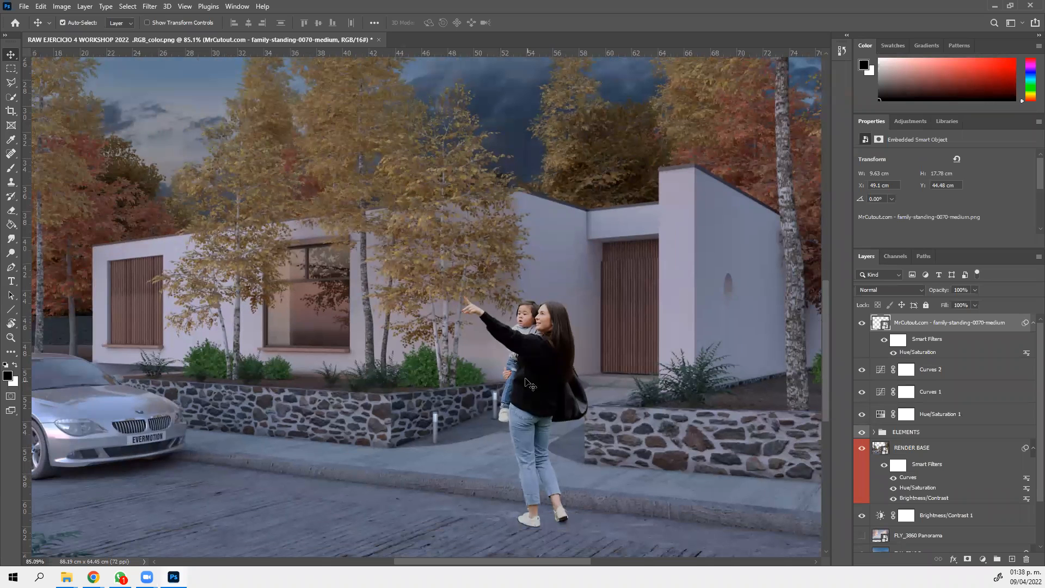
Start an Add Noise filter on the woman-and-child cutout with uniform distribution and an amount of about 5.8%
left_click(150, 7)
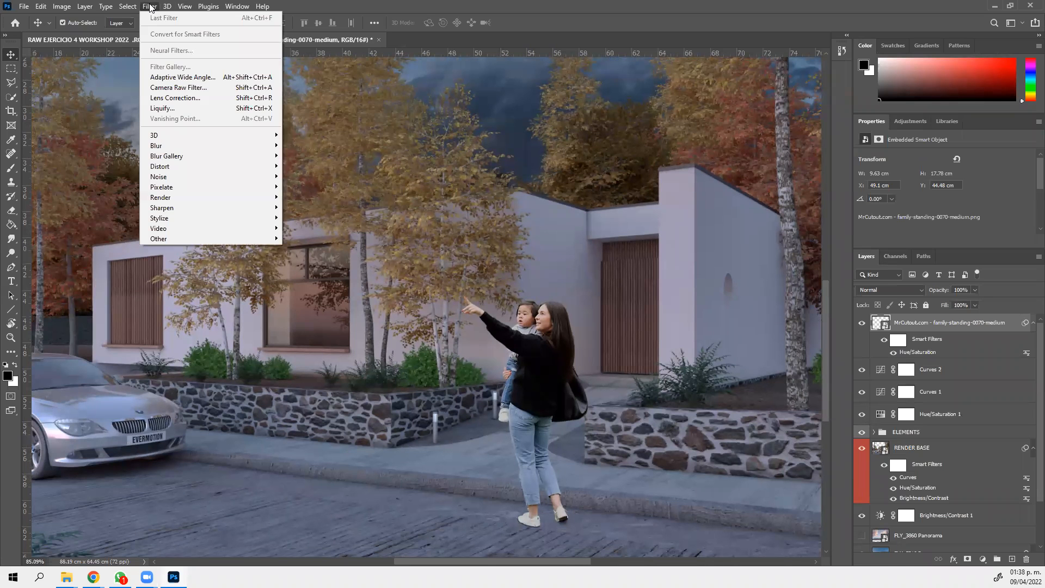
mouse_move(158, 178)
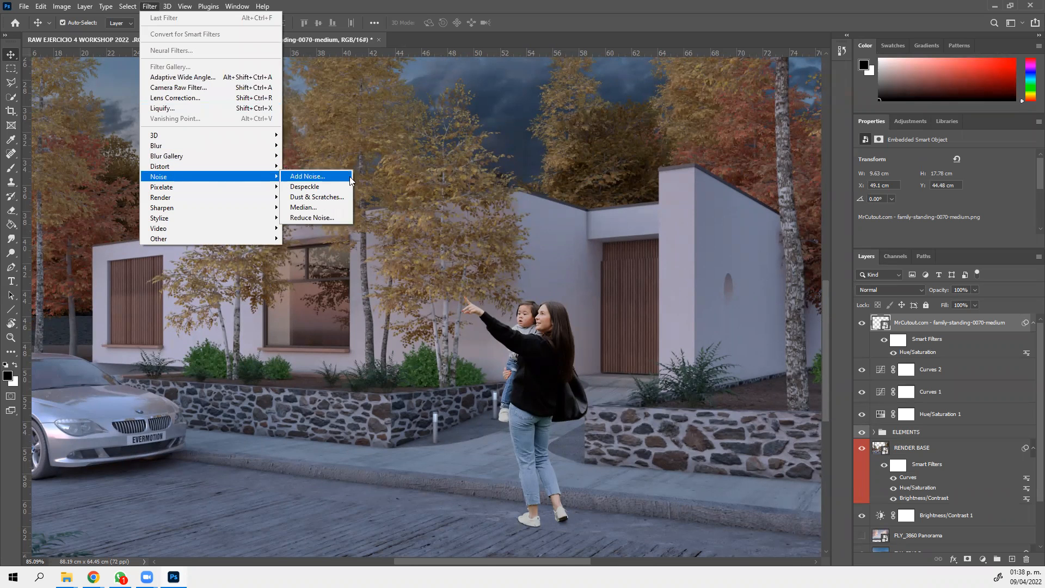
left_click(293, 176)
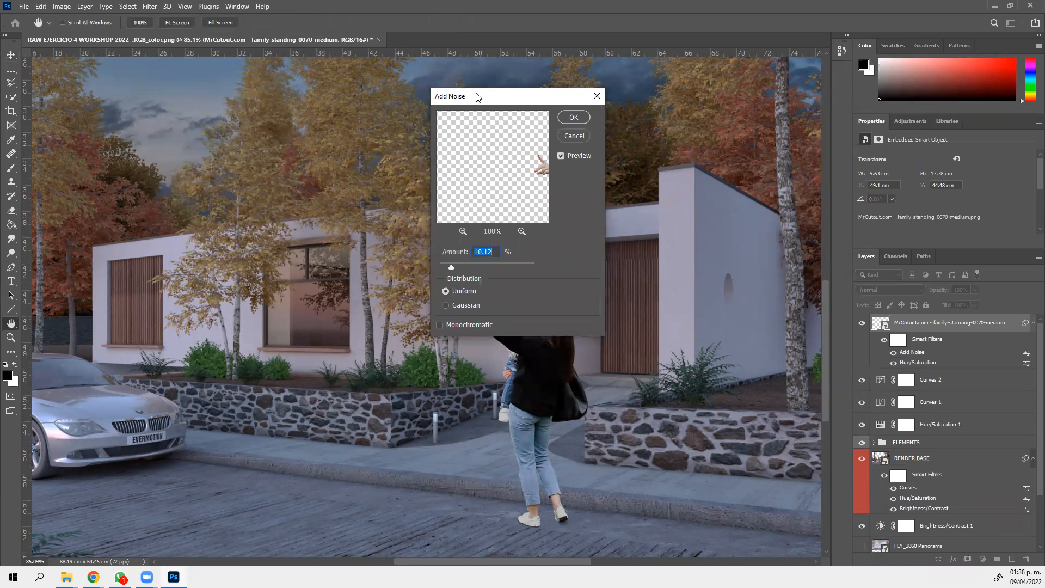
left_click_drag(479, 98, 658, 80)
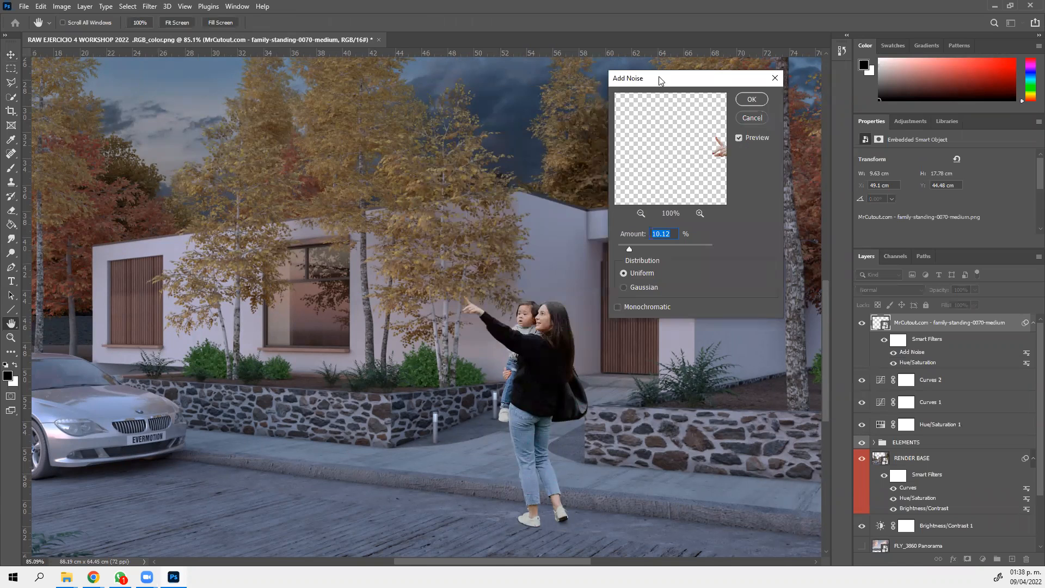
key("alt")
left_click_drag(685, 245, 618, 248)
left_click_drag(718, 249, 717, 248)
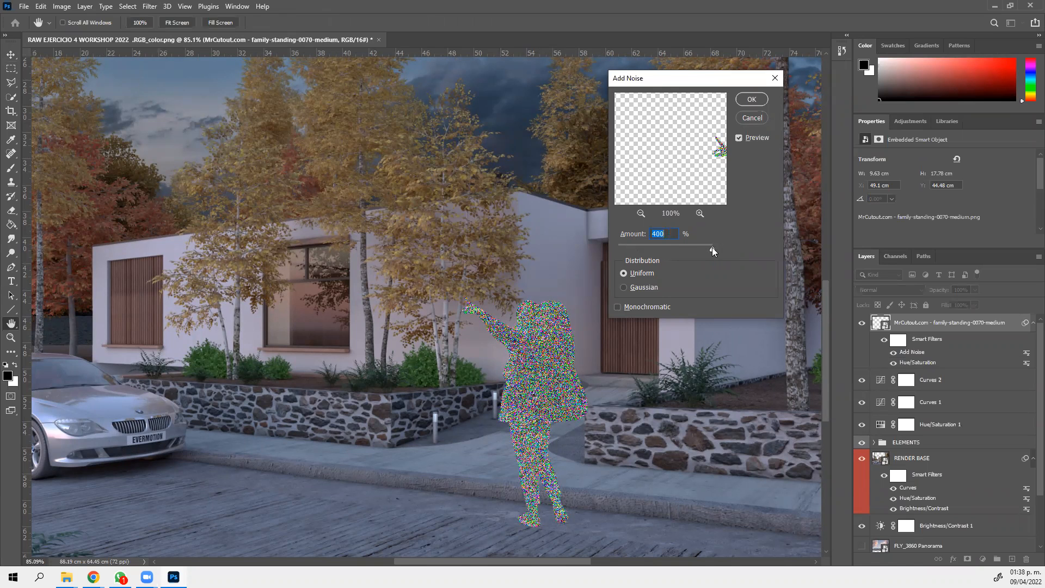
left_click_drag(609, 263, 624, 249)
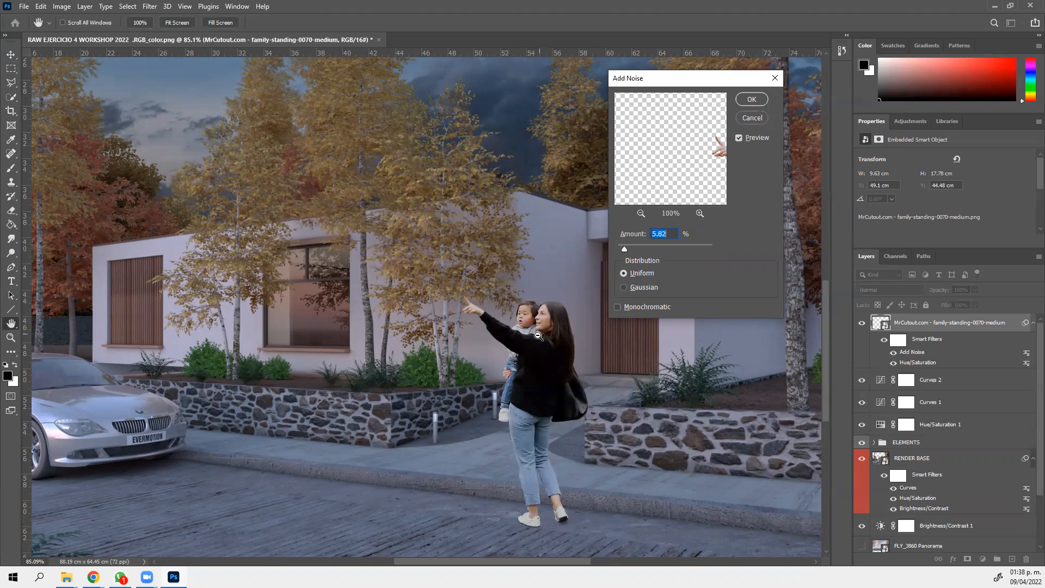
Inspect the noise on the child's face at 400% in the filter preview, and apply the filter
left_click_drag(713, 143, 597, 148)
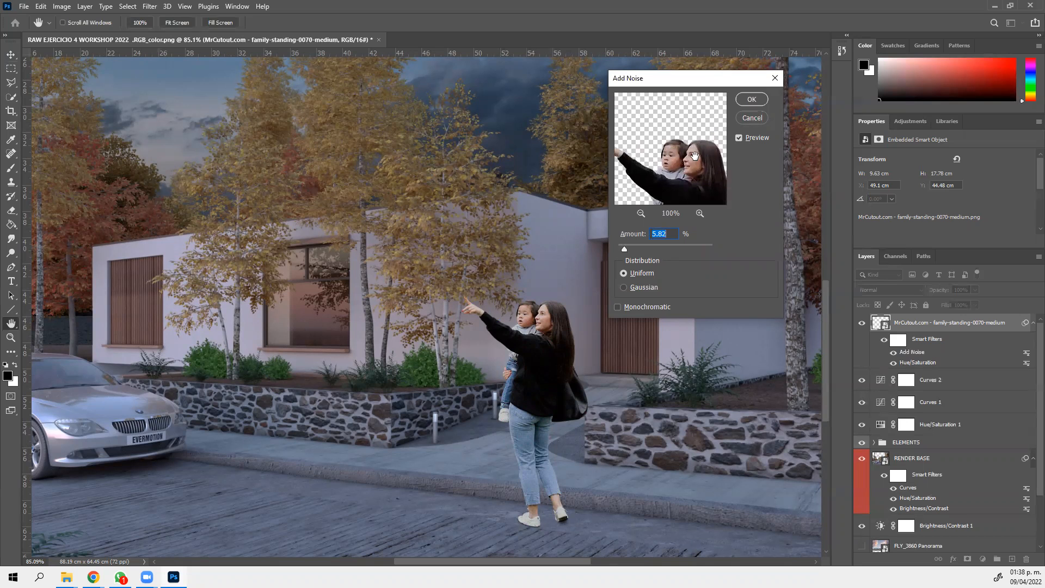
left_click(700, 214)
left_click(700, 213)
left_click_drag(690, 183, 685, 136)
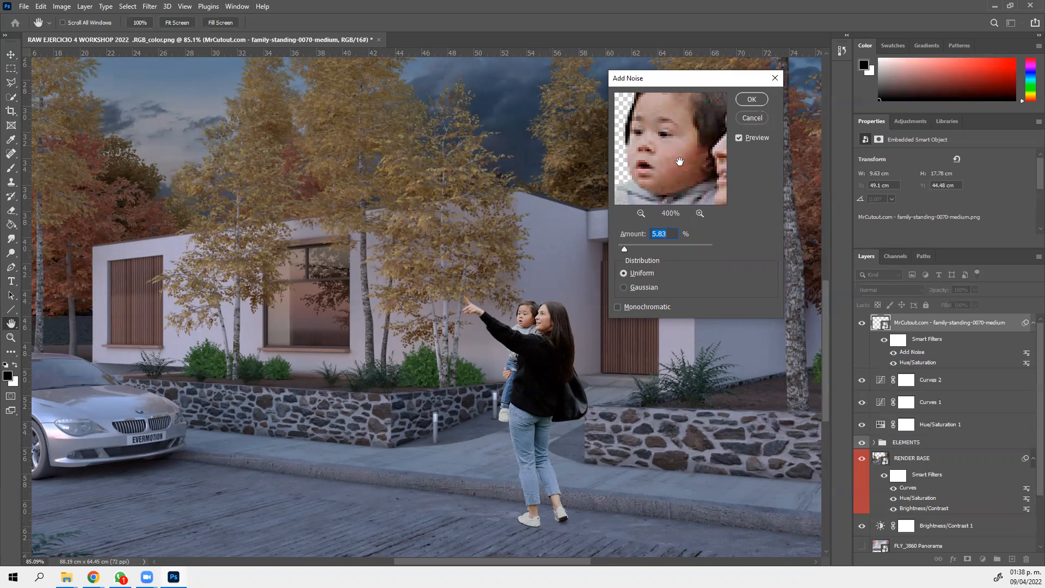
left_click(738, 138)
left_click(752, 100)
Check the cutout against the whole scene, try moving it slightly up toward the house, and undo the move
scroll(382, 393, "down", 2)
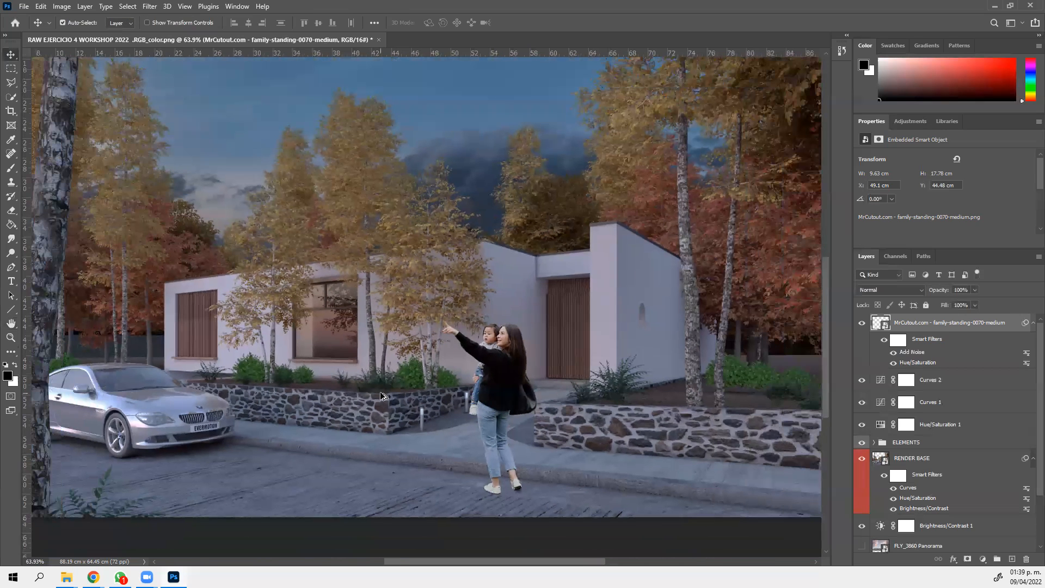
scroll(382, 393, "down", 1)
scroll(360, 388, "down", 1)
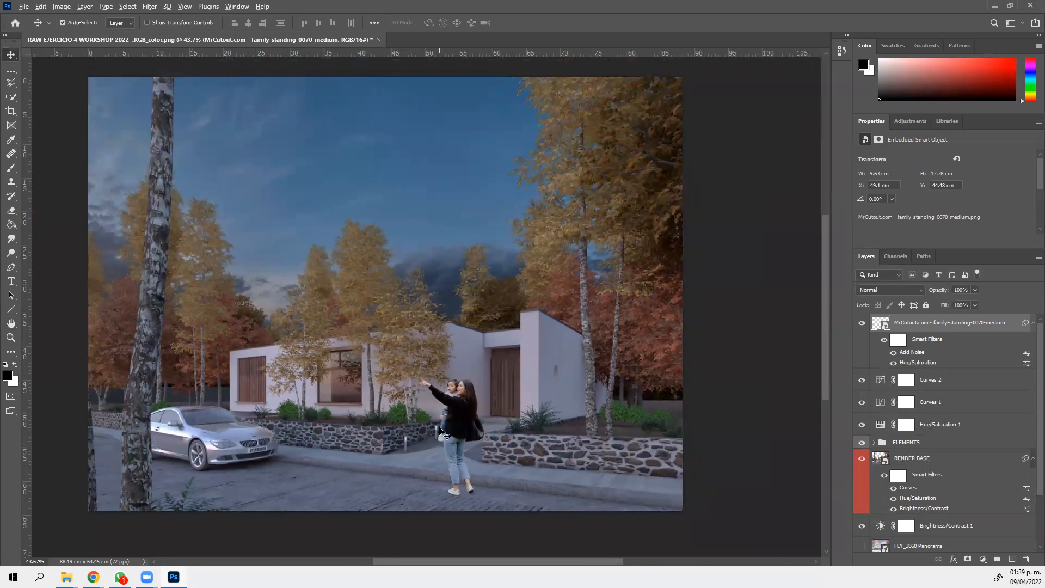
scroll(443, 434, "up", 1)
scroll(456, 420, "up", 1)
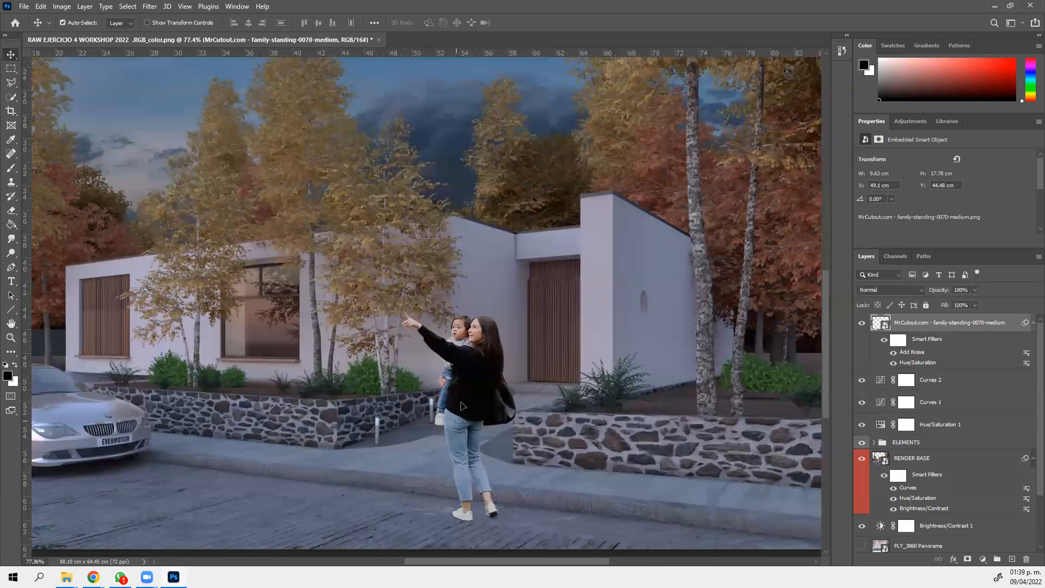
left_click_drag(458, 432, 466, 408)
key("ctrl+z")
left_click_drag(465, 561, 429, 561)
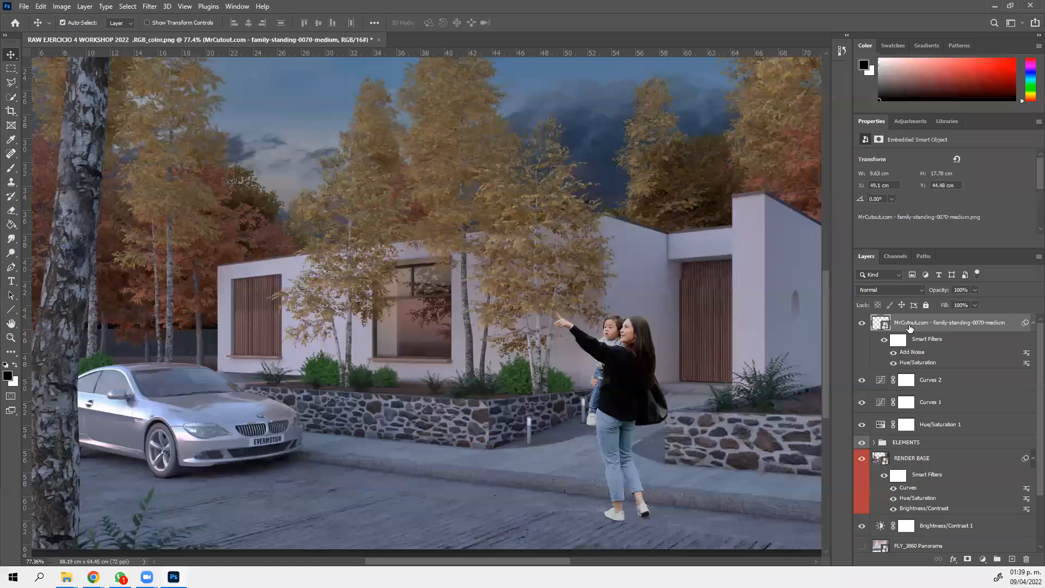
left_click(149, 7)
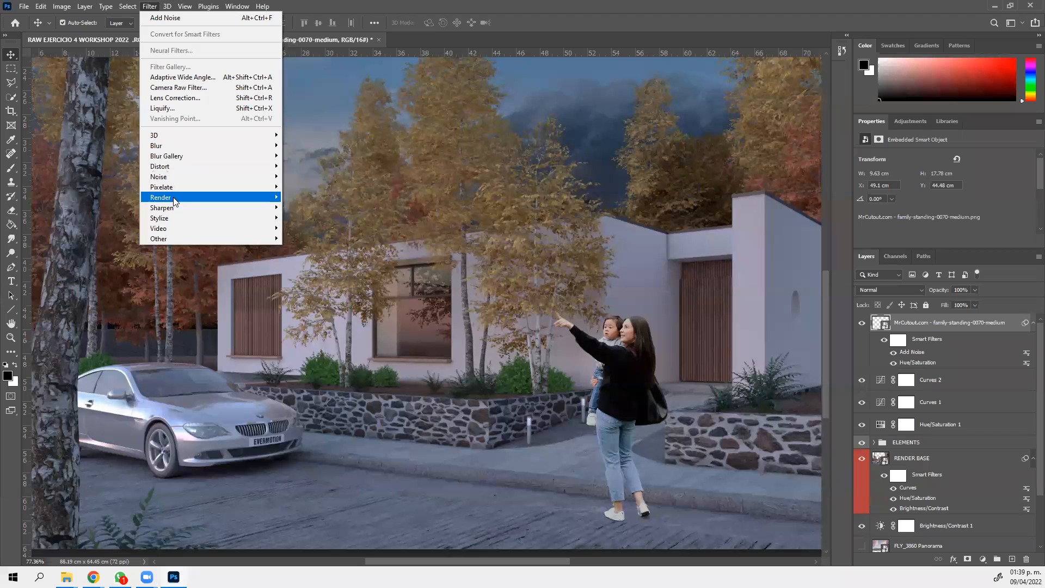
mouse_move(185, 147)
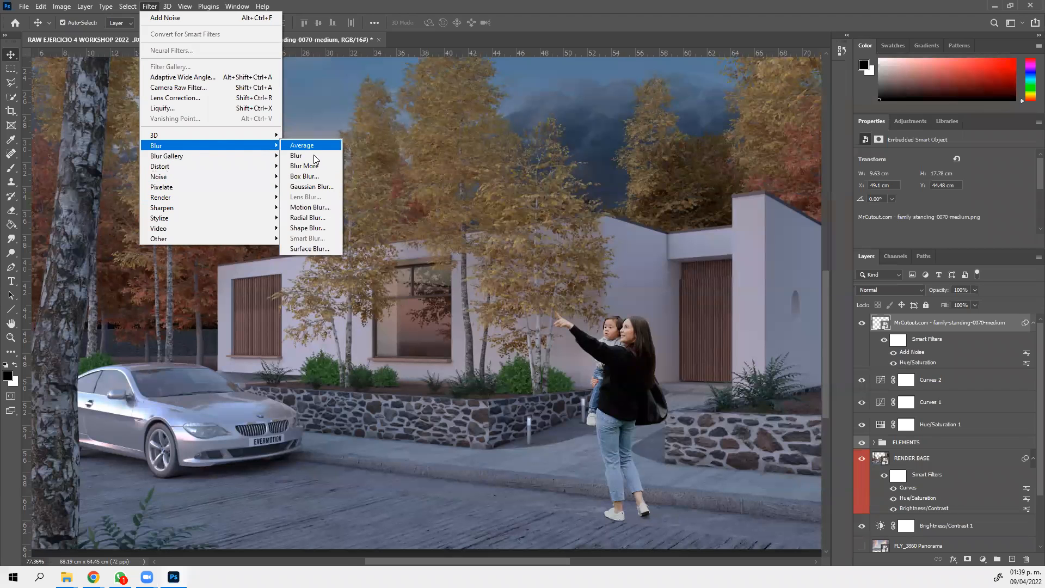
left_click(313, 187)
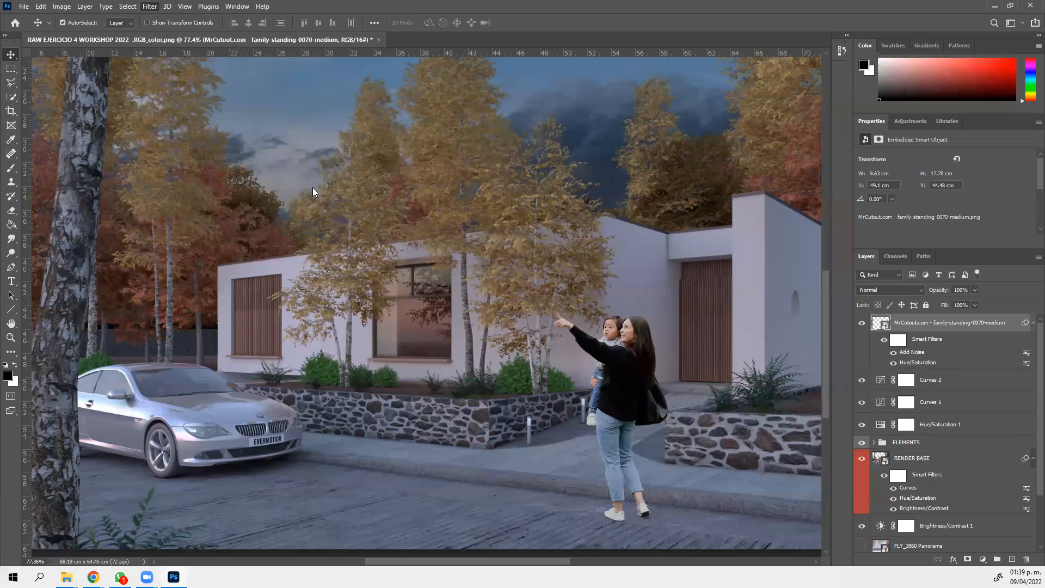
key("Escape")
Start a Gaussian Blur filter on the woman-and-child cutout and frame both faces at 200% in the filter preview
left_click(148, 7)
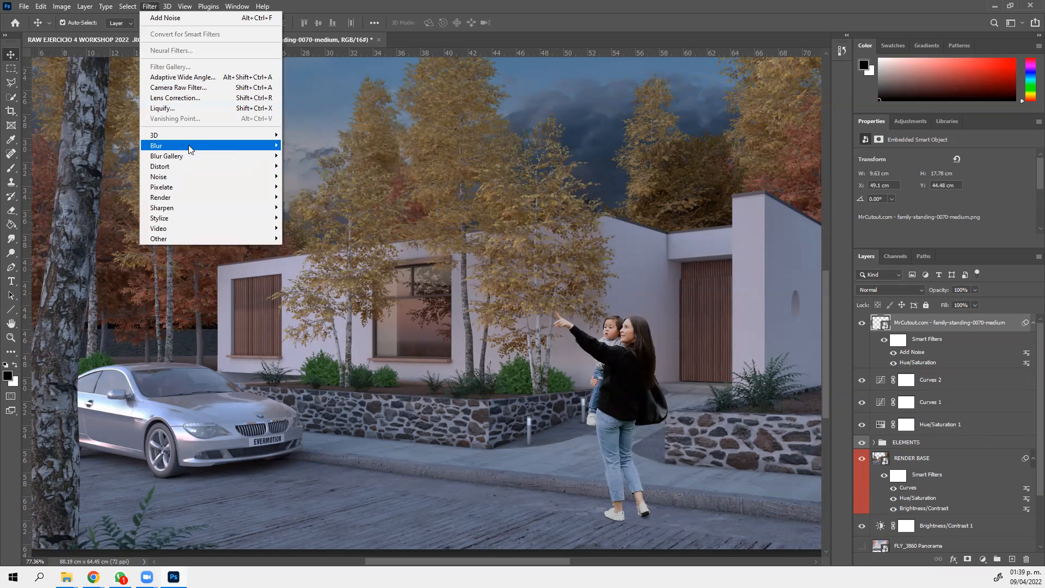
mouse_move(185, 145)
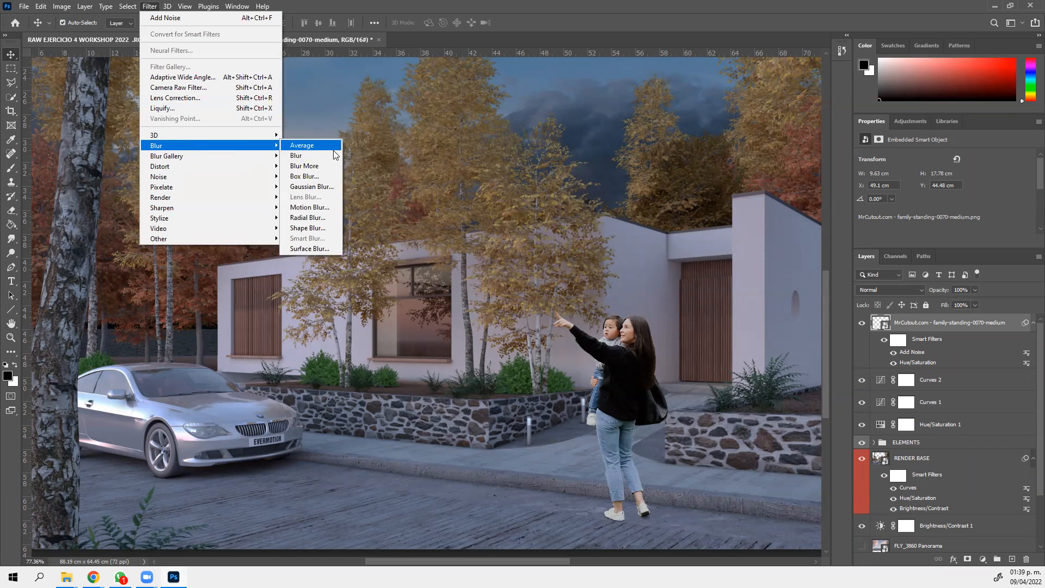
left_click(326, 185)
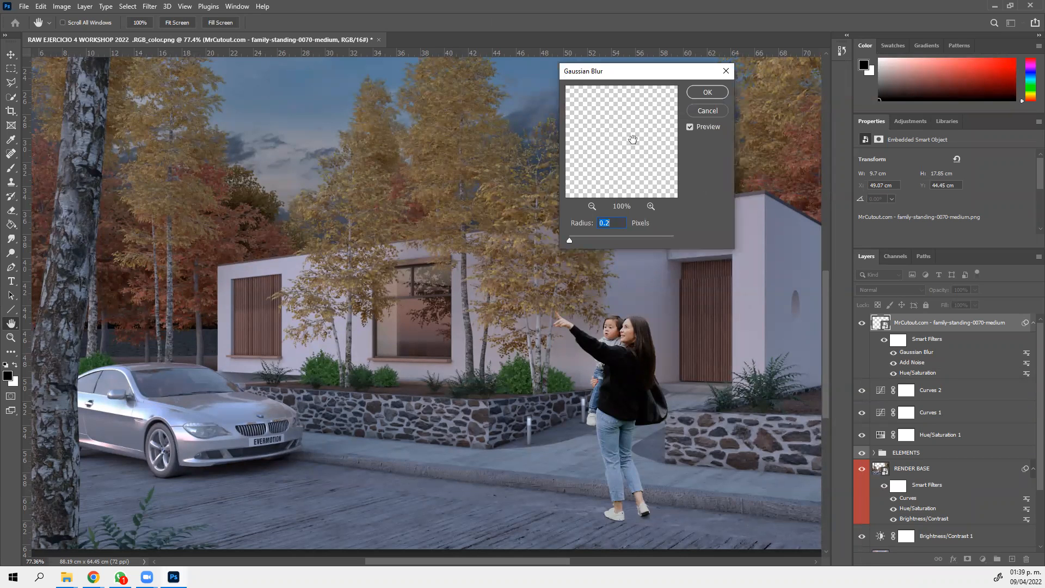
left_click(592, 206)
left_click(592, 206)
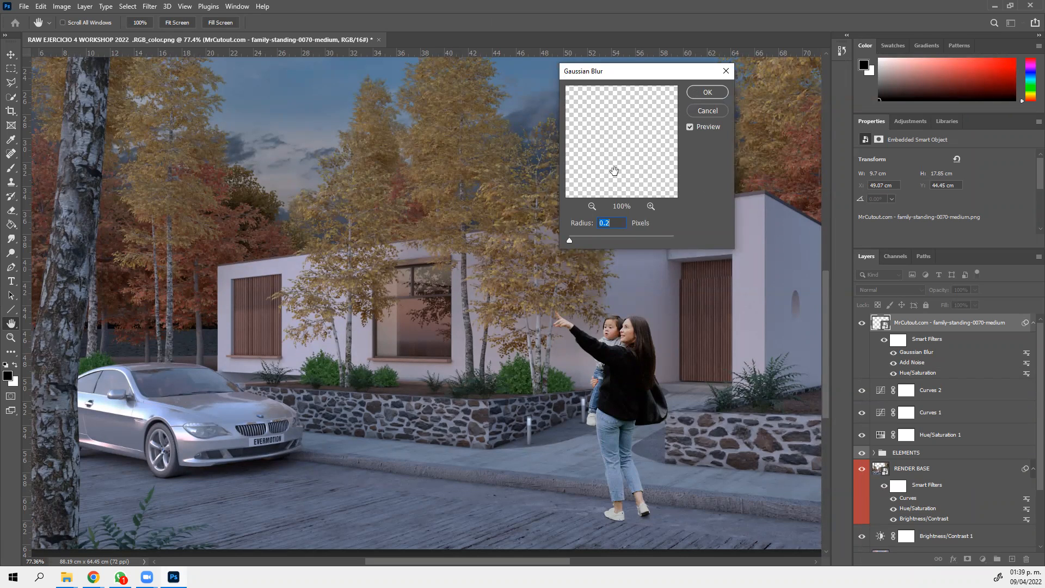
left_click(593, 207)
left_click(592, 207)
left_click(592, 206)
left_click(592, 207)
left_click(592, 206)
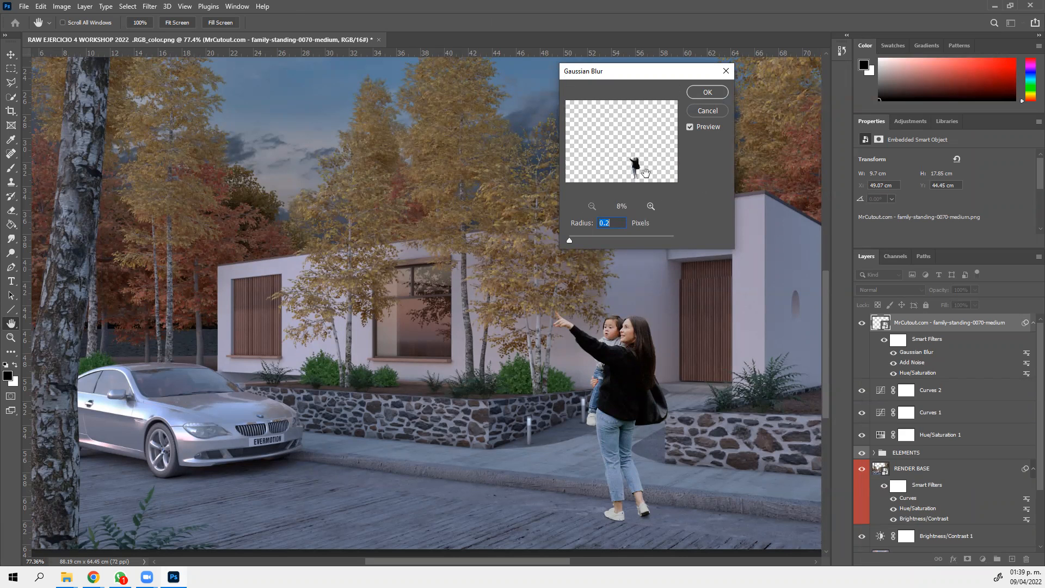
left_click(651, 206)
left_click(651, 207)
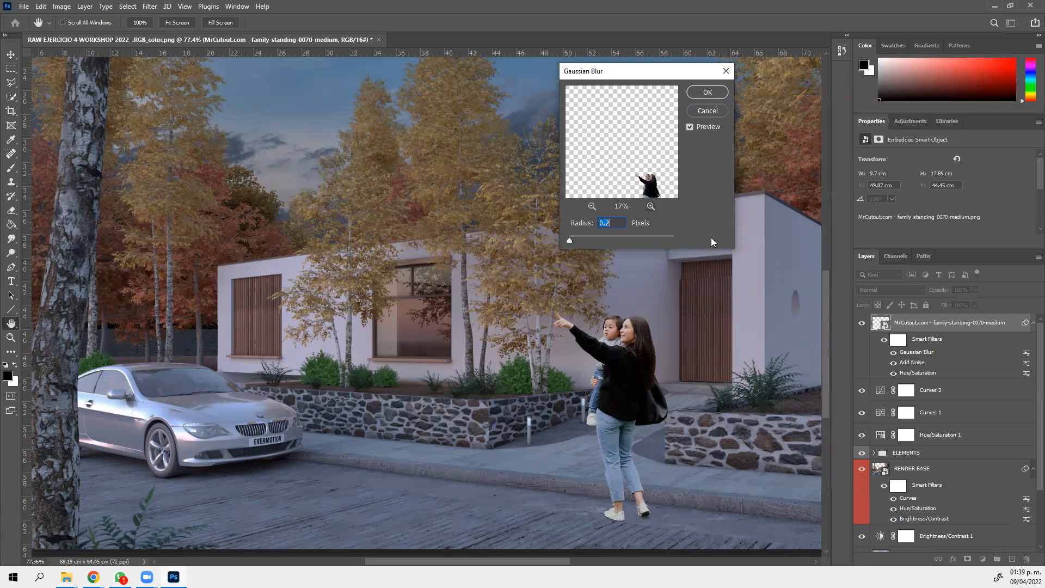
left_click_drag(643, 152, 609, 134)
left_click(650, 205)
left_click(651, 206)
left_click(650, 206)
left_click(650, 206)
left_click(651, 206)
left_click(650, 206)
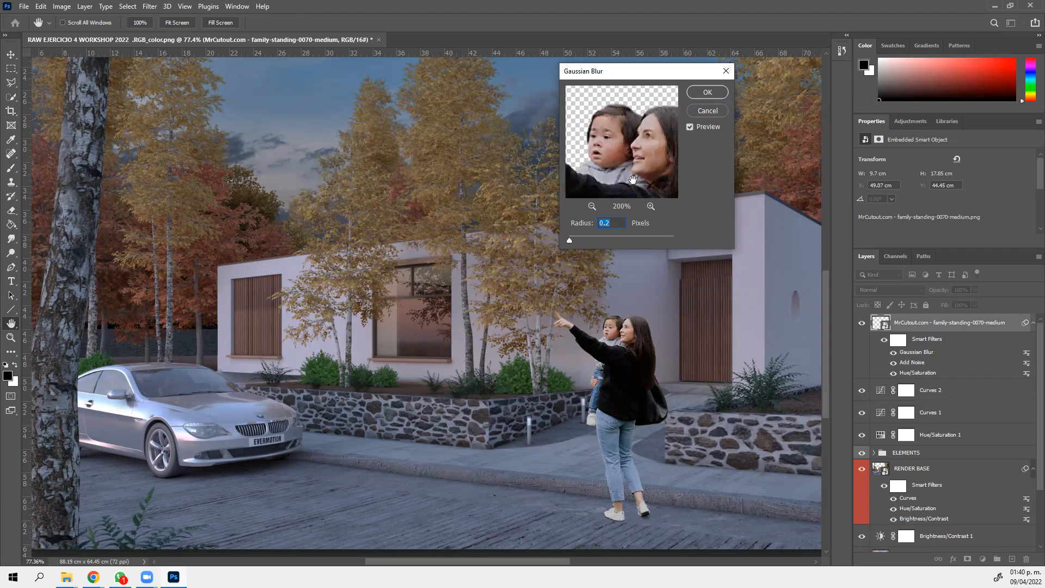
Compare the cutout with the blur preview off and on, and apply the Gaussian Blur with a radius of about 0.2 pixels
left_click(690, 127)
left_click(690, 128)
left_click(690, 127)
scroll(573, 235, "up", 4)
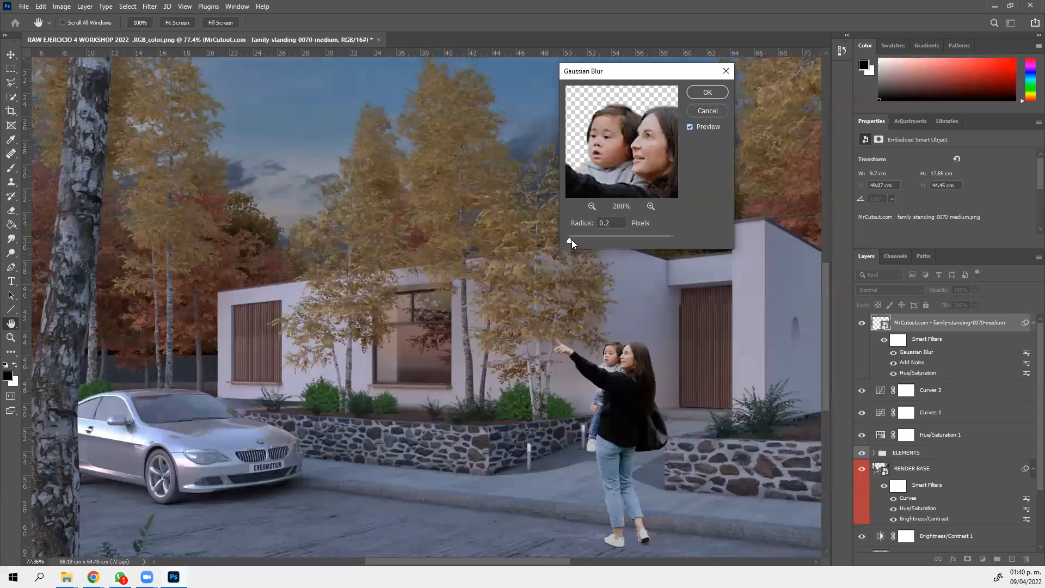
scroll(571, 240, "up", 2)
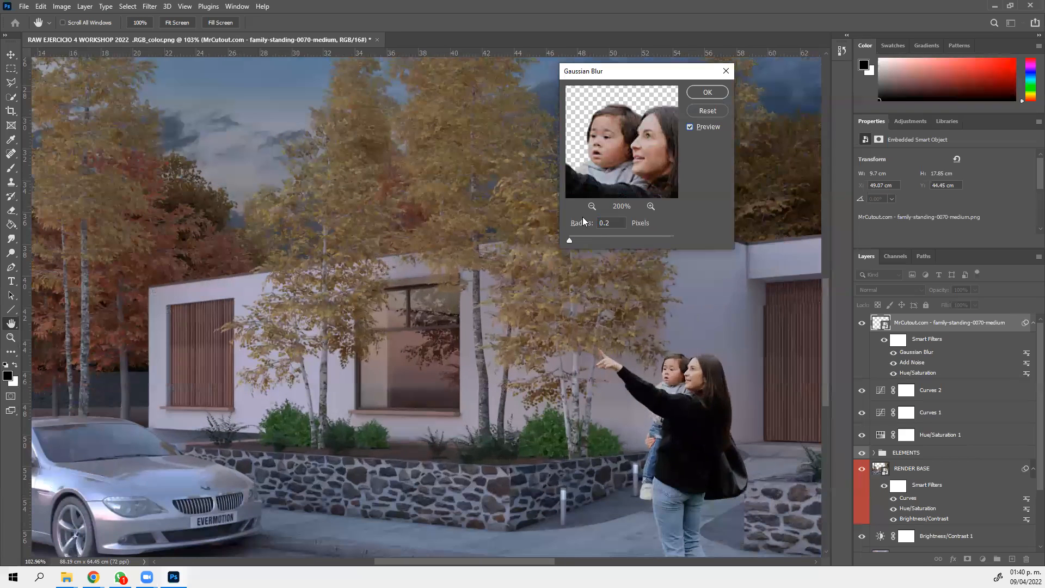
left_click_drag(580, 226, 583, 239)
left_click_drag(570, 242, 569, 252)
left_click(568, 240)
left_click_drag(569, 248, 569, 249)
left_click(707, 92)
Examine how the blurred woman-and-child cutout blends with the house scene, up close and from afar
scroll(461, 334, "down", 3)
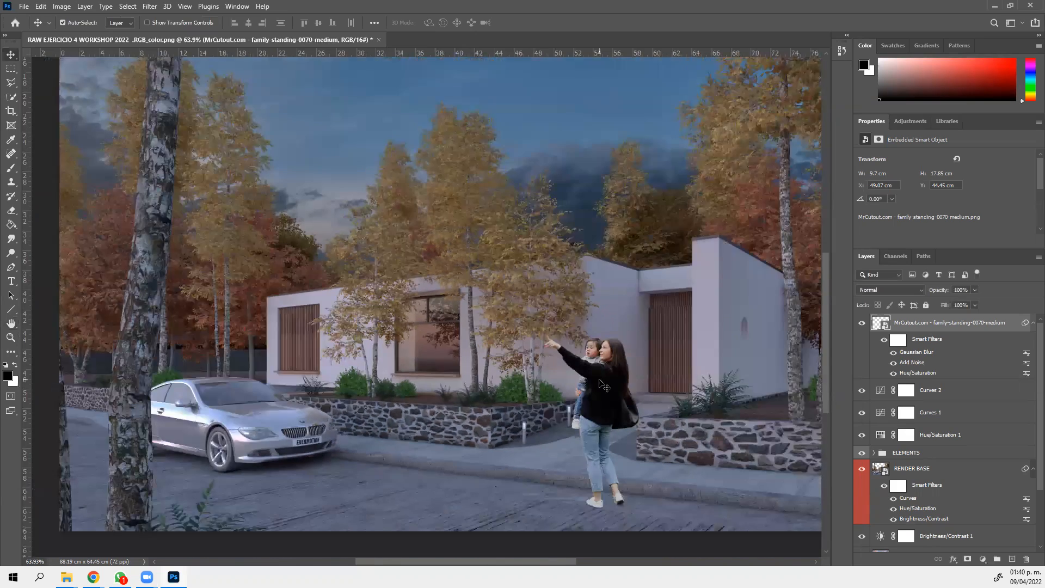
scroll(599, 378, "up", 2)
scroll(597, 373, "up", 1)
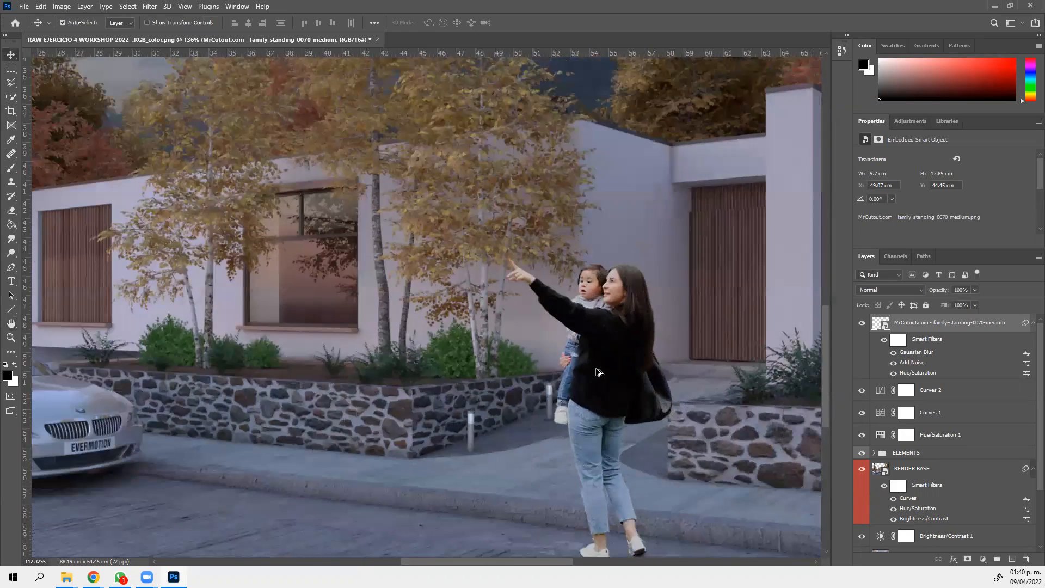
scroll(599, 372, "down", 3)
scroll(473, 365, "up", 3)
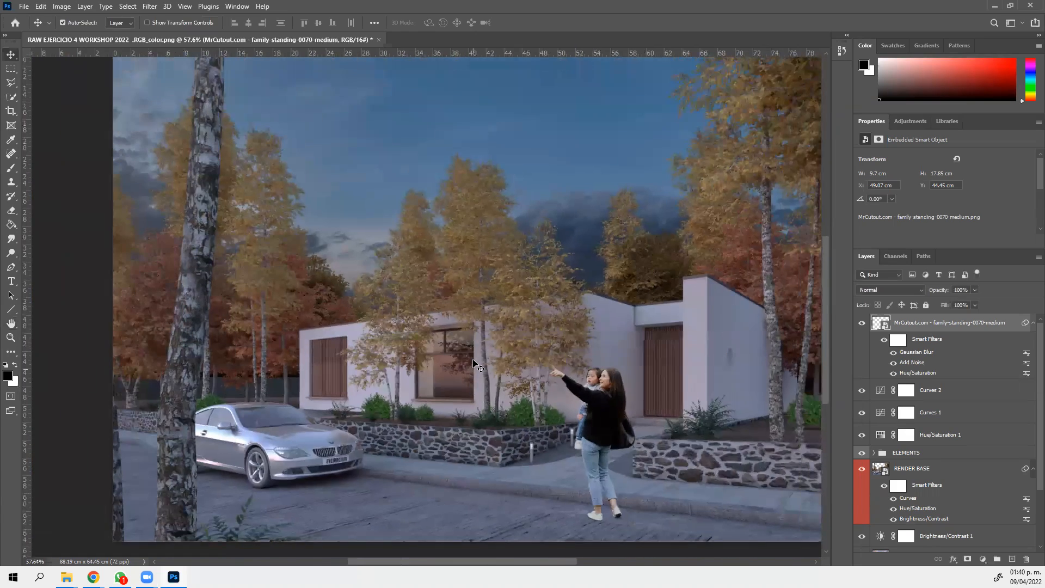
scroll(489, 345, "down", 1)
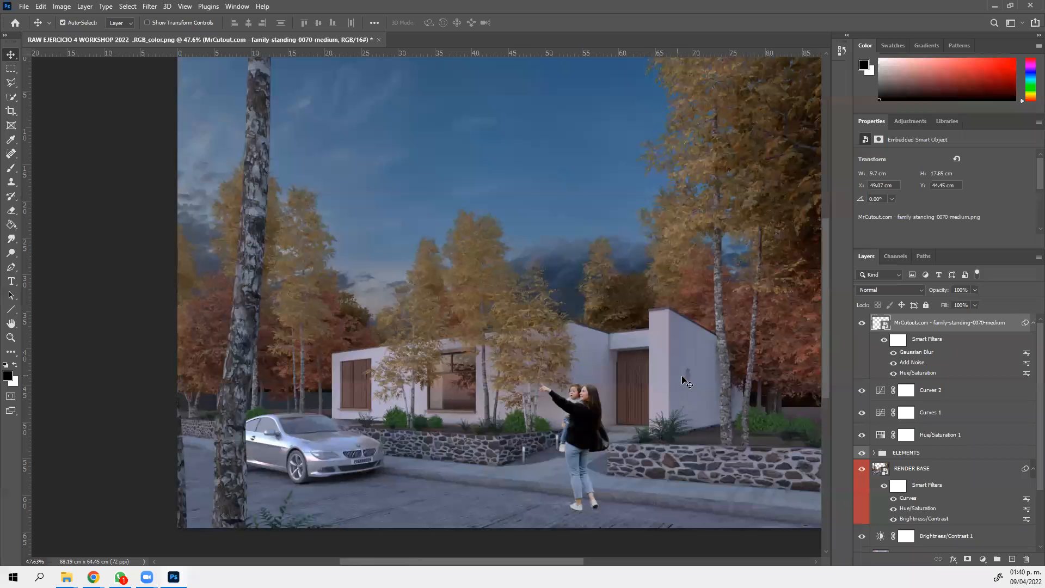
scroll(682, 375, "up", 1)
scroll(681, 375, "down", 2)
scroll(771, 420, "up", 1)
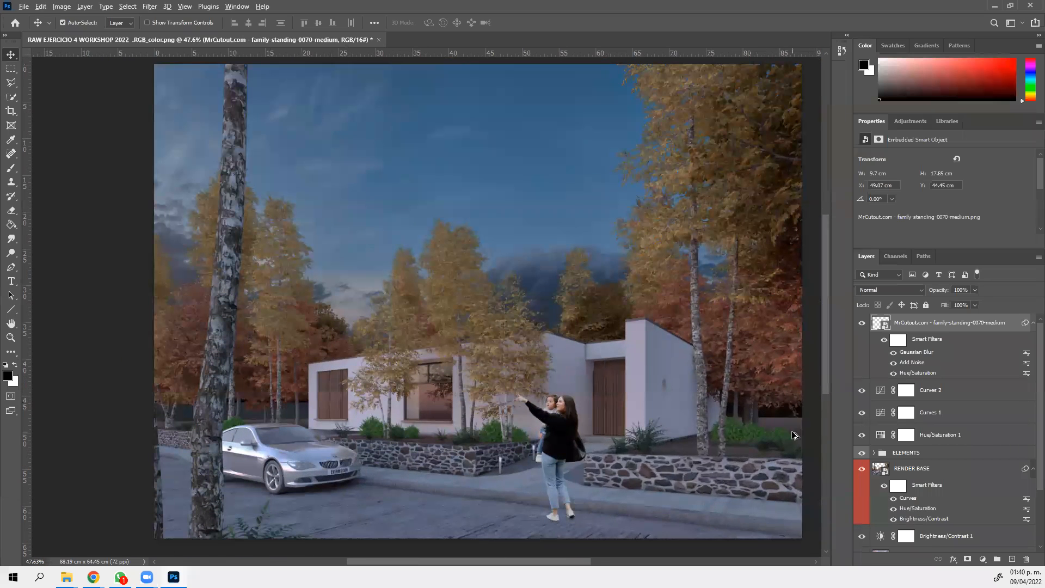
scroll(794, 425, "up", 1)
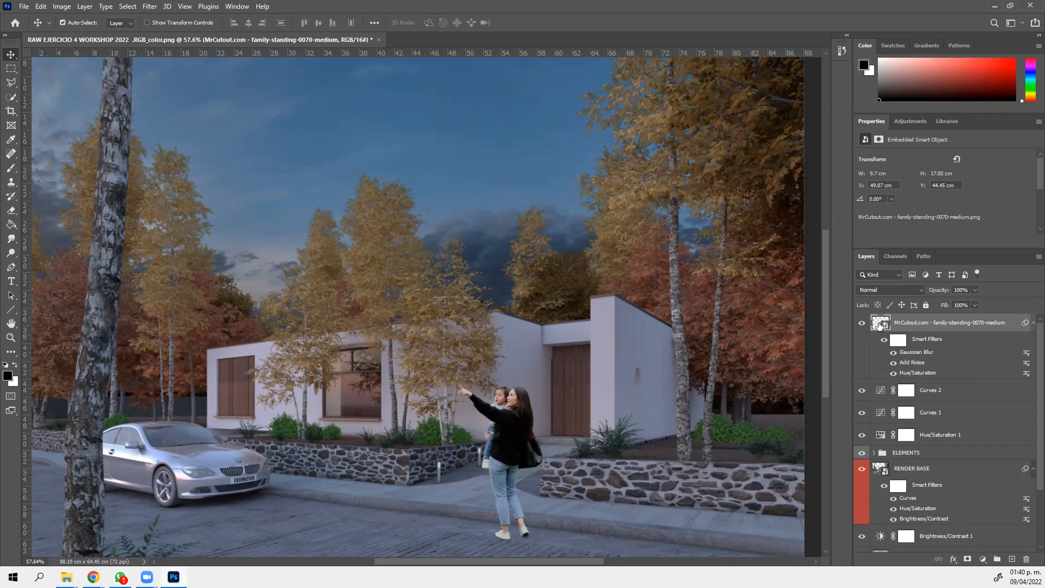
left_click(985, 559)
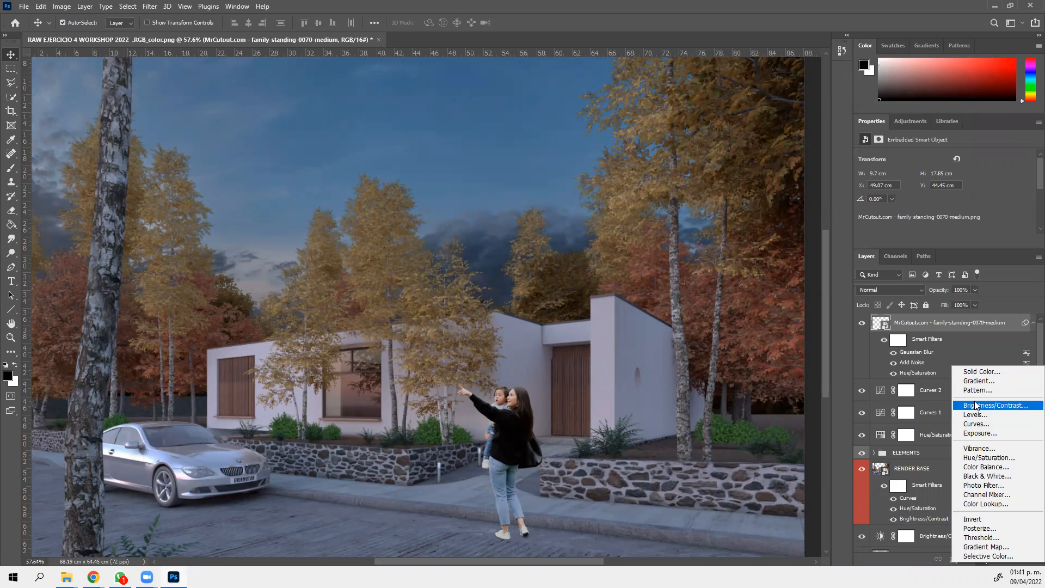
left_click(985, 457)
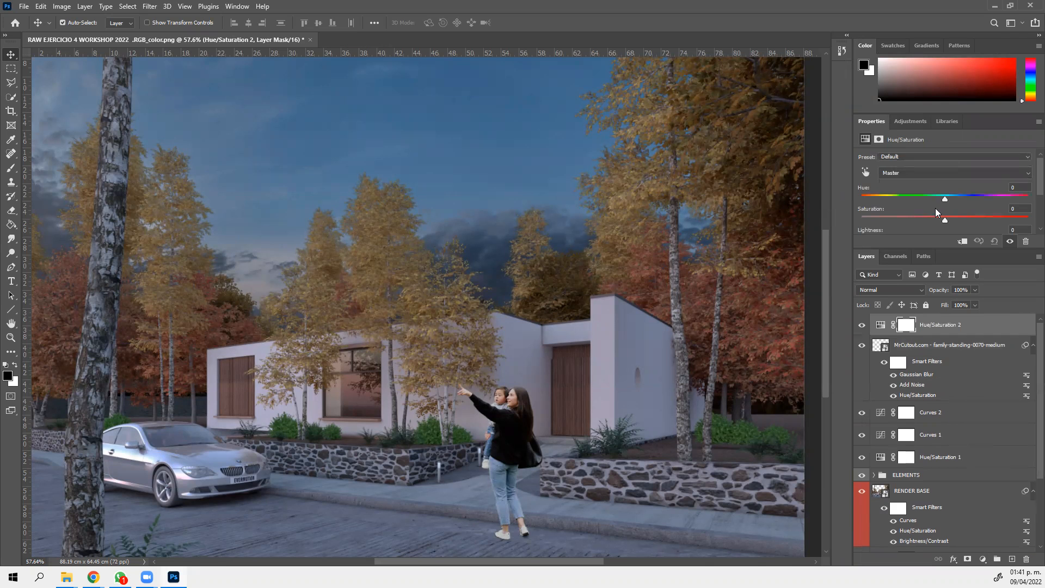
left_click_drag(938, 250, 894, 294)
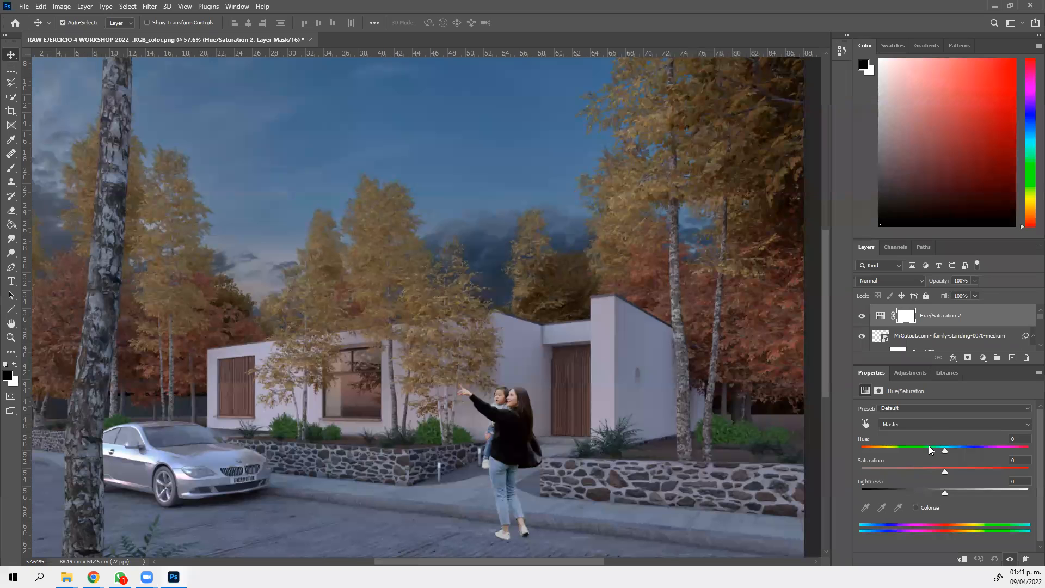
left_click_drag(946, 366, 946, 395)
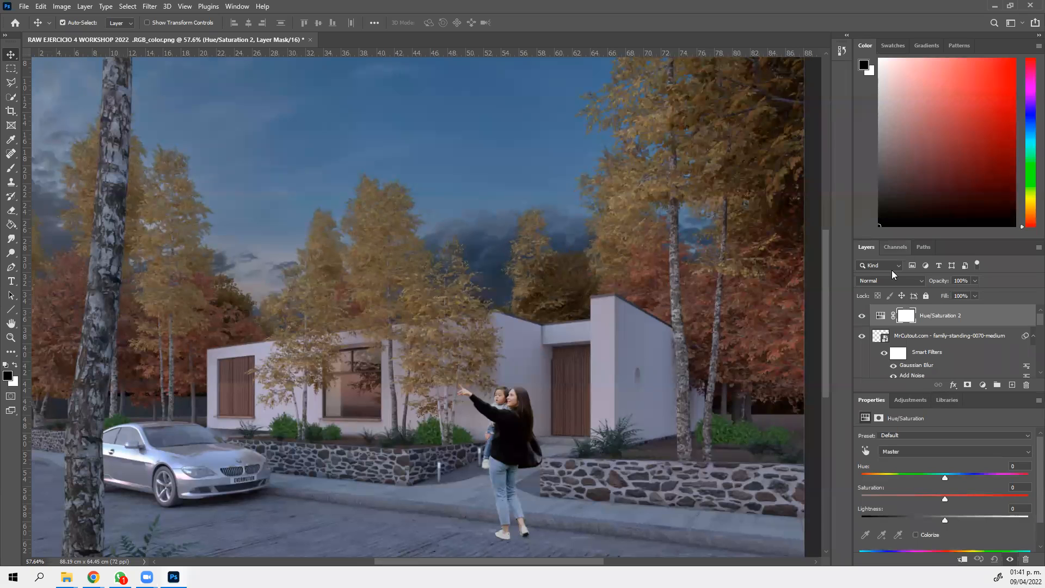
left_click_drag(978, 401, 979, 236)
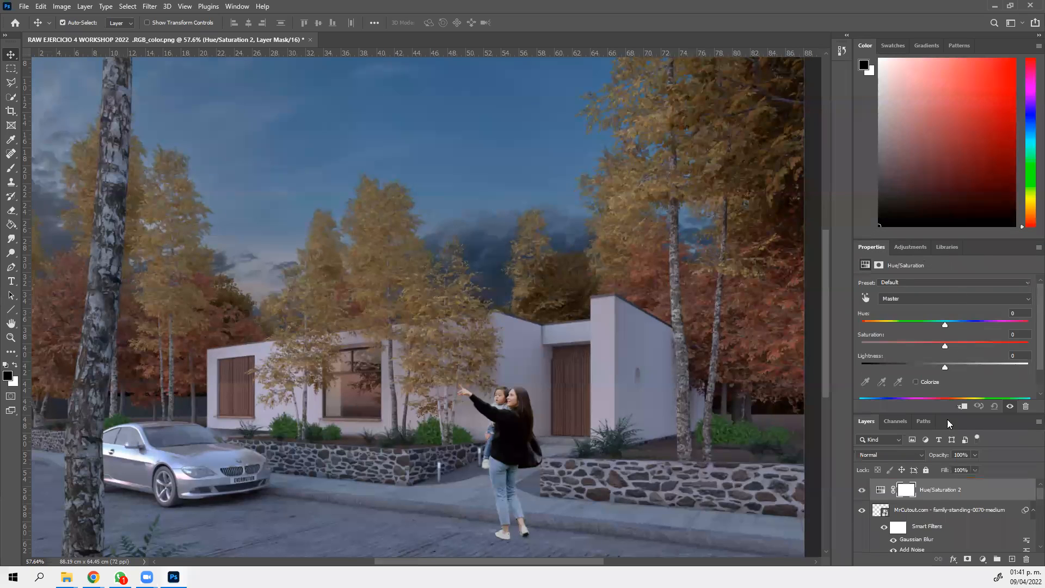
left_click_drag(943, 365, 942, 365)
key("ctrl+z")
left_click_drag(967, 492, 1025, 559)
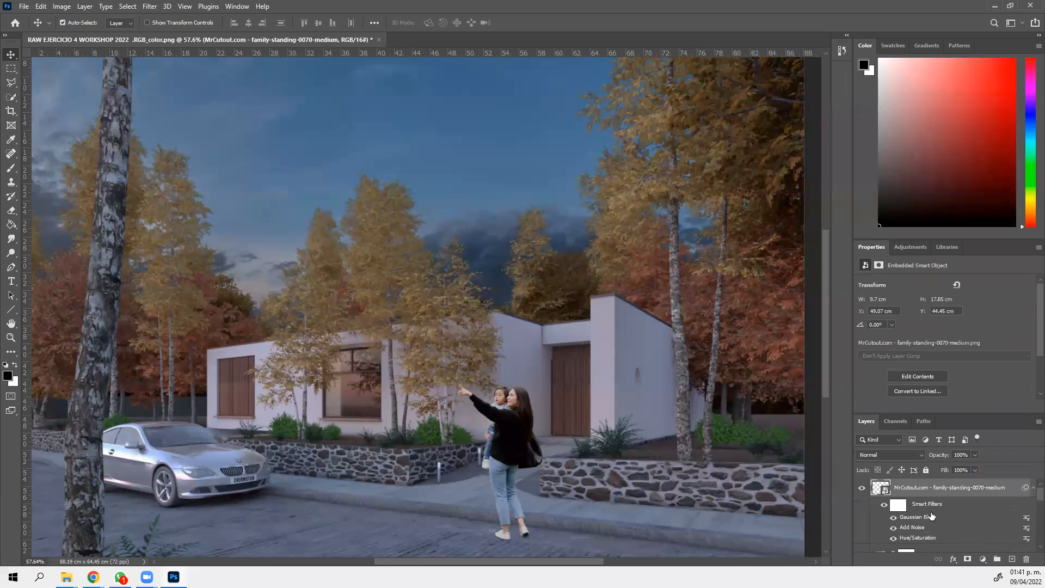
Darken the woman-and-child cutout with a second Hue/Saturation smart filter, lowering the lightness to about -10
left_click(154, 7)
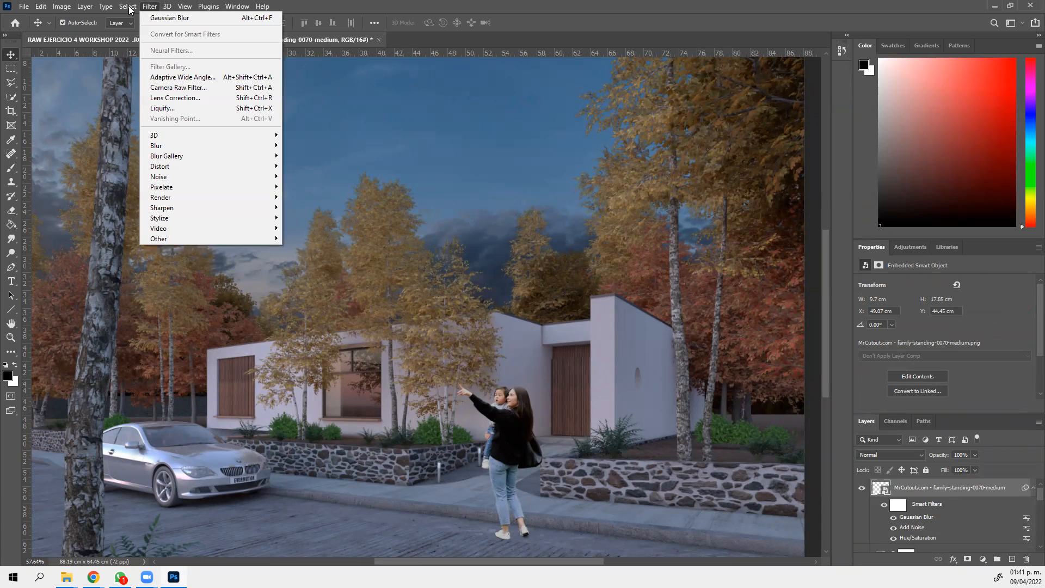
mouse_move(61, 7)
mouse_move(82, 35)
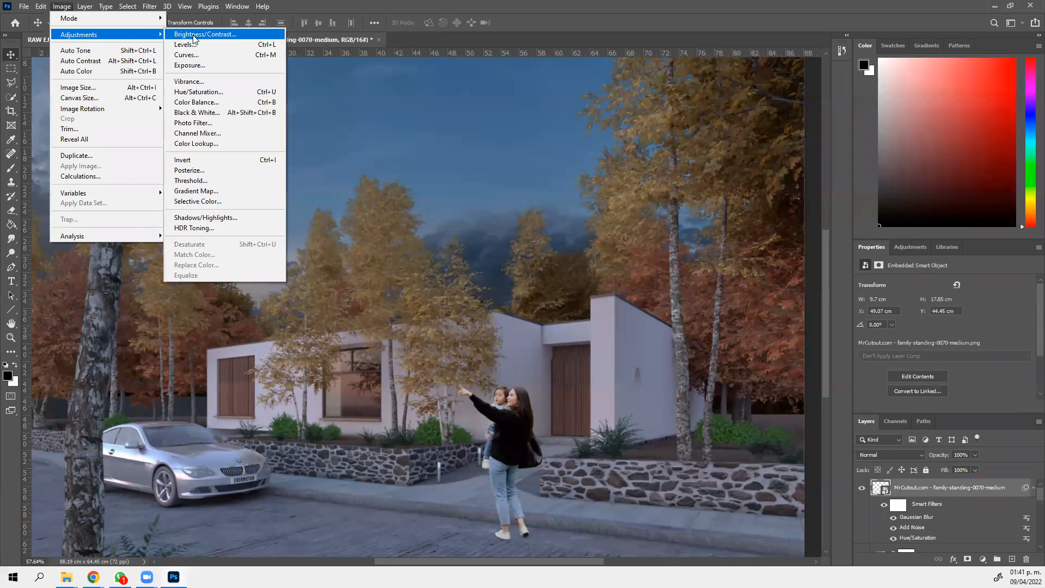
left_click(197, 91)
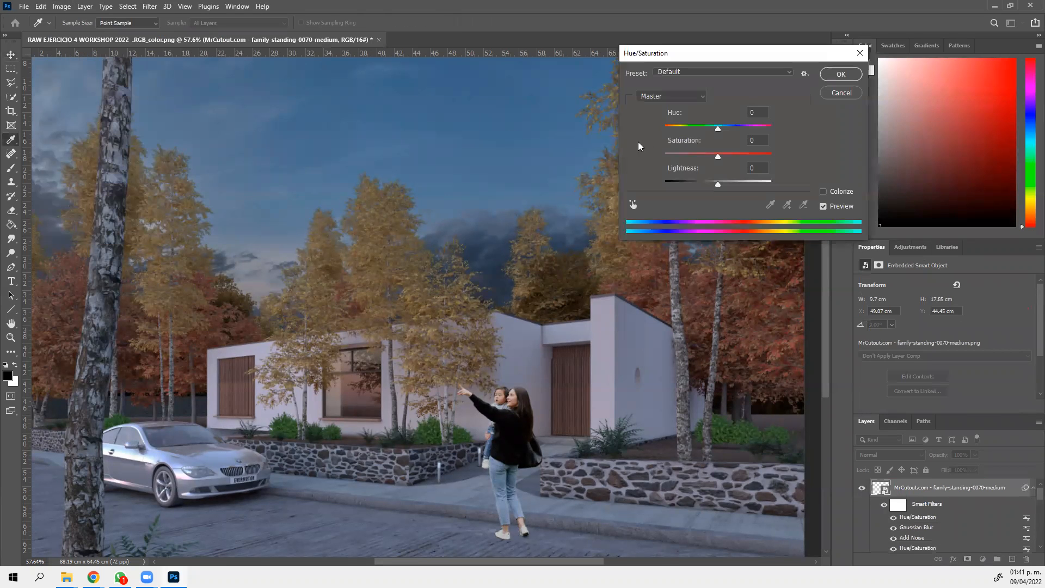
left_click(715, 183)
type("-10")
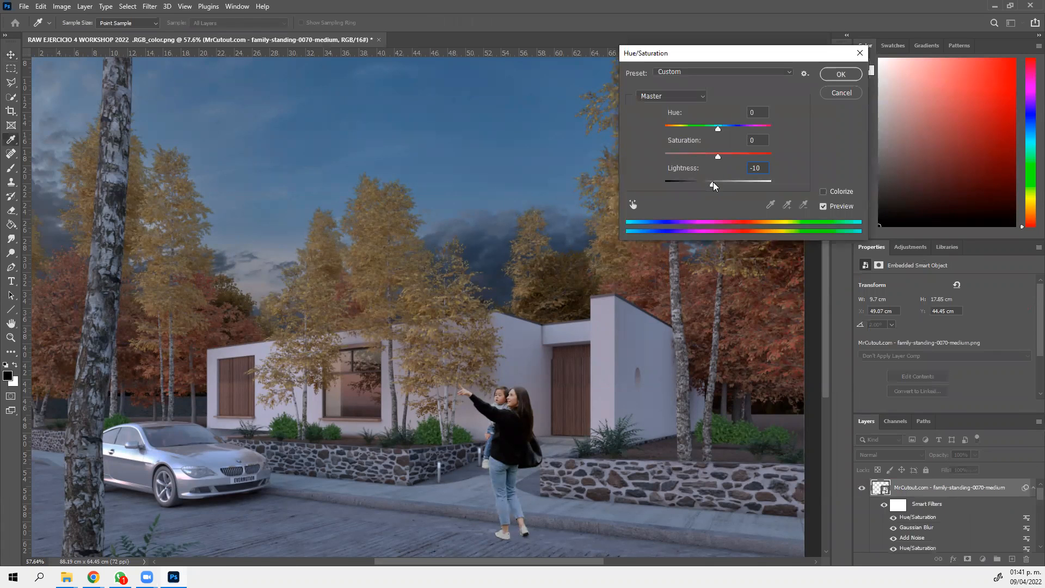
key("Up")
key("Up")
key("Up")
left_click_drag(715, 180, 713, 182)
left_click(840, 74)
key("v")
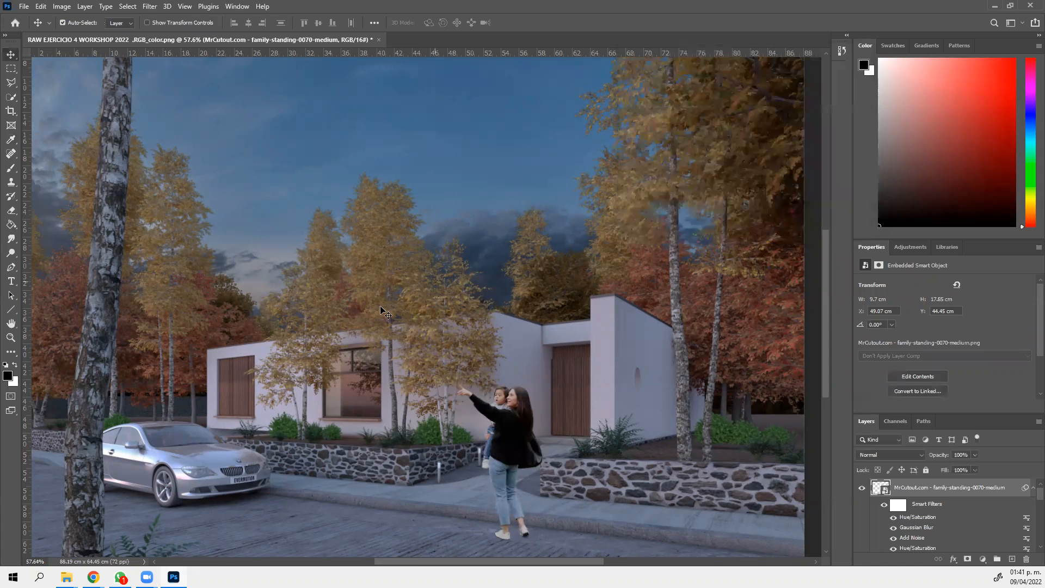
Check the darkened cutout against the whole scene and enlarge the layer list
scroll(353, 329, "down", 1)
scroll(352, 329, "down", 2)
scroll(121, 429, "up", 2)
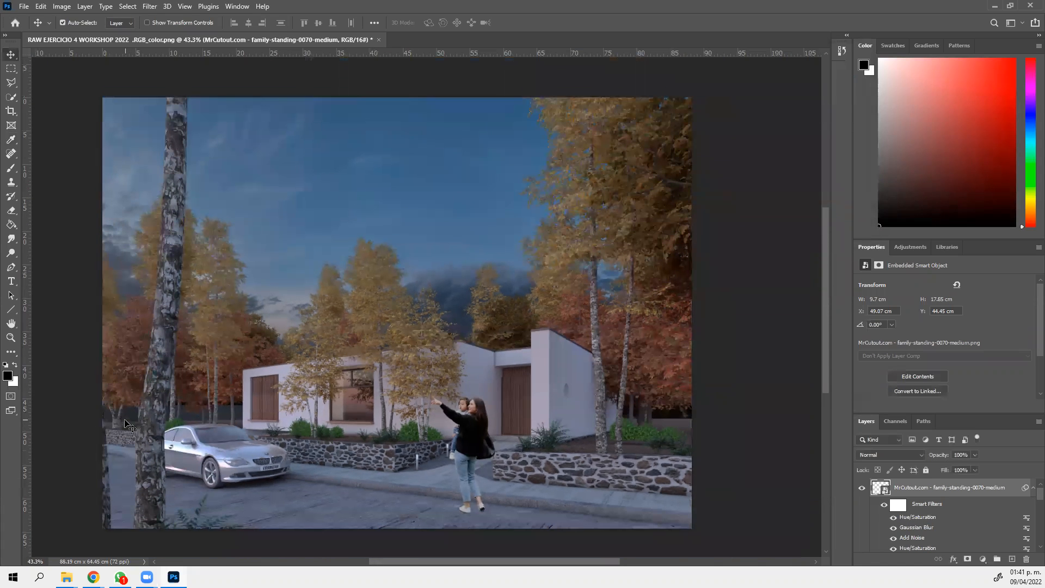
scroll(84, 459, "up", 1)
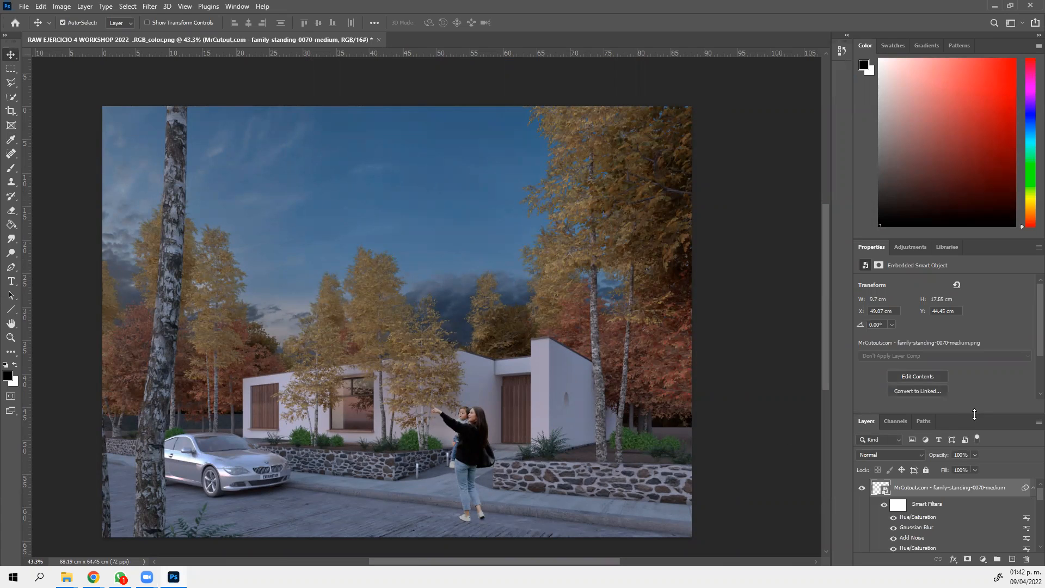
left_click_drag(975, 408, 974, 252)
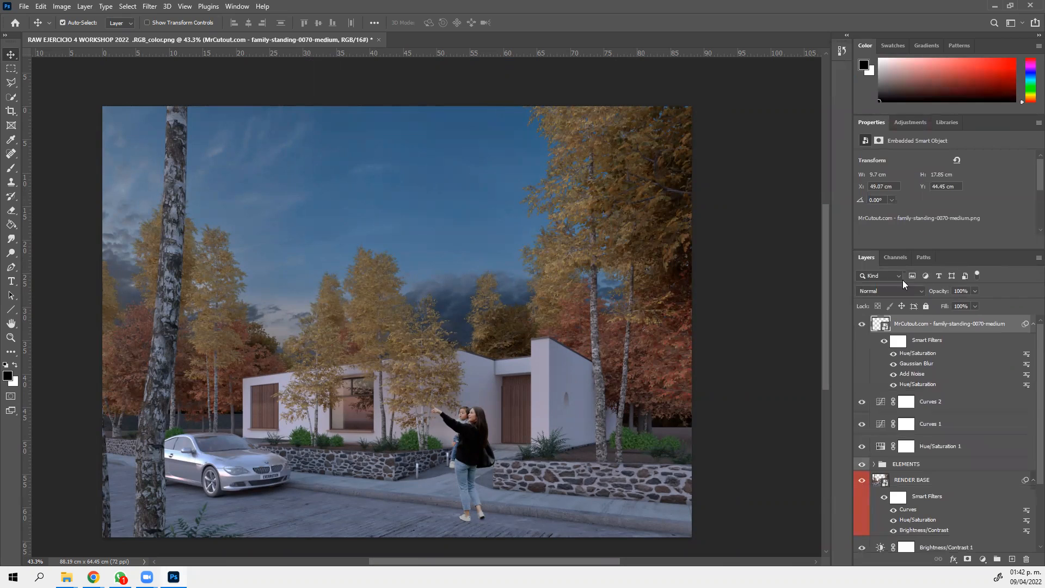
Examine the ground contact and shadows beneath the woman's feet and the car's wheels
scroll(475, 524, "up", 5)
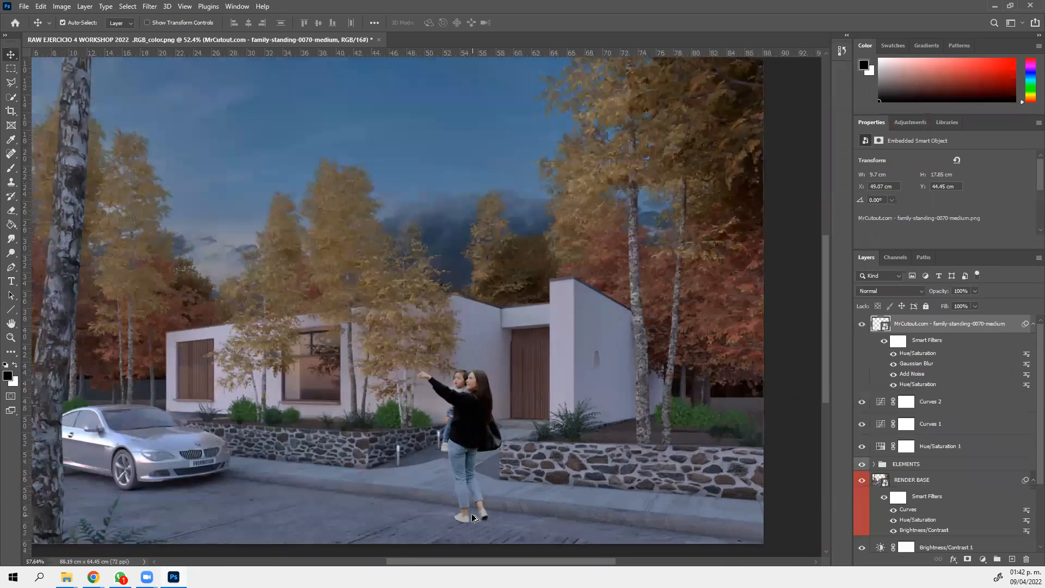
scroll(468, 511, "down", 1)
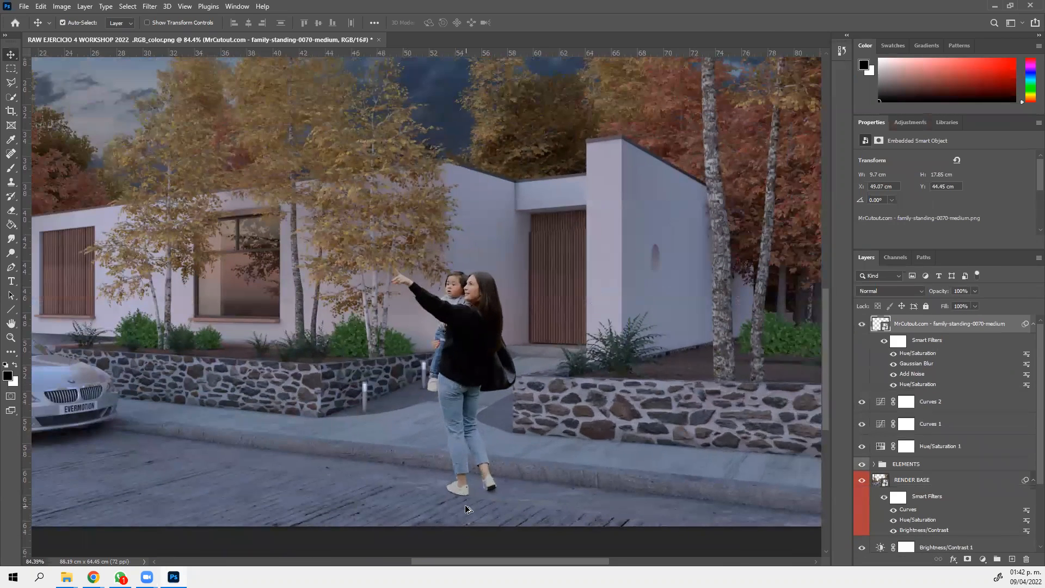
left_click_drag(507, 561, 471, 565)
scroll(214, 445, "up", 3)
scroll(213, 445, "up", 2)
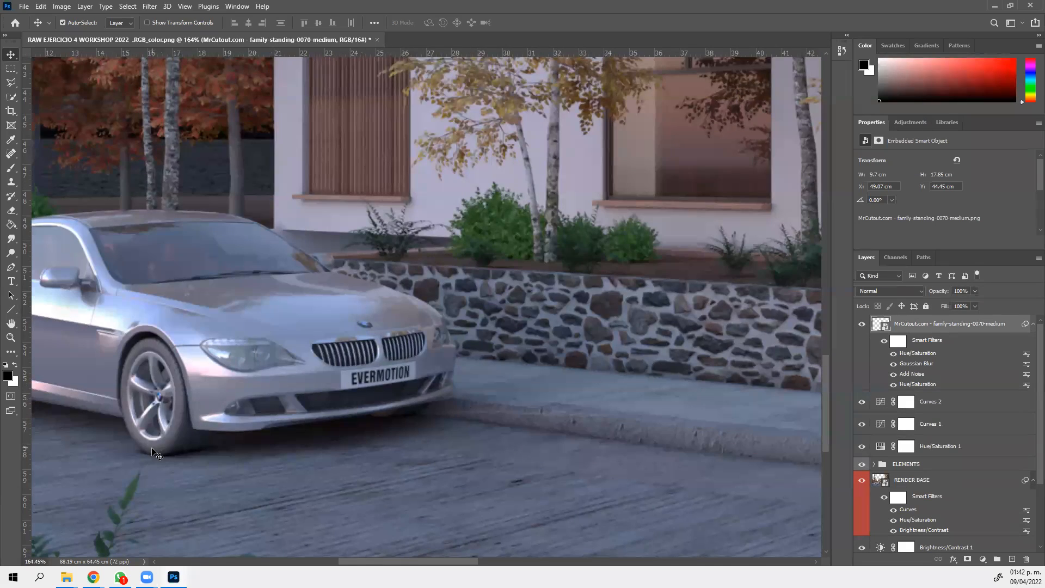
scroll(167, 462, "up", 5)
scroll(326, 446, "down", 4)
scroll(326, 446, "down", 3)
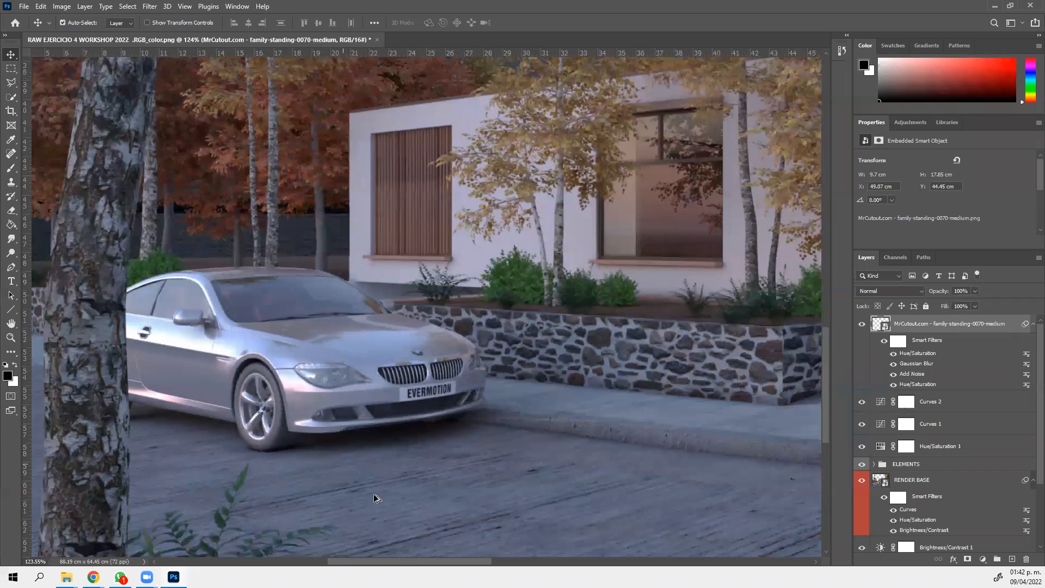
Return to the woman's feet and create a new empty layer above the woman-and-child cutout
left_click_drag(452, 563, 619, 566)
scroll(444, 453, "up", 2)
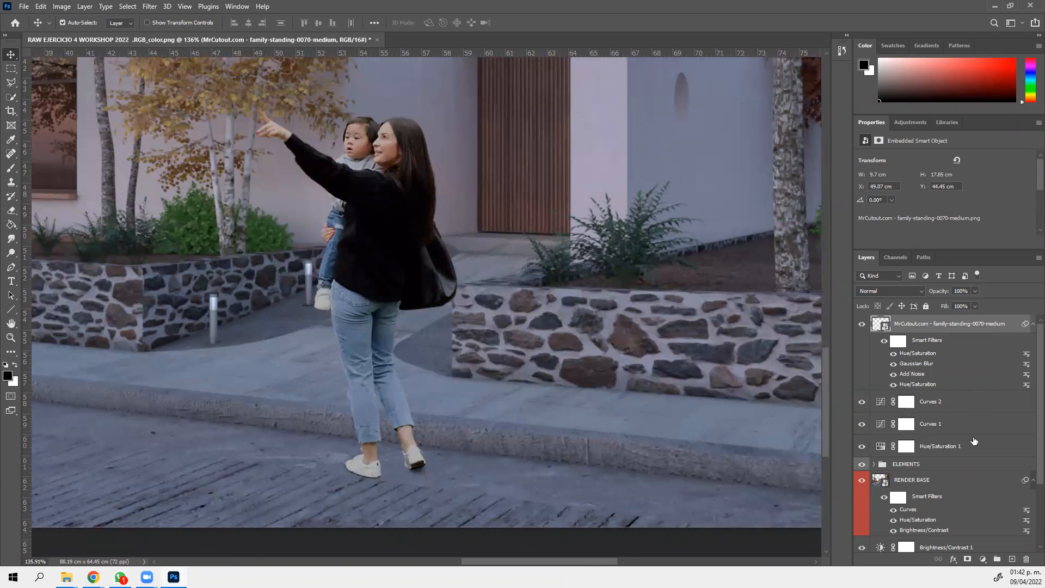
left_click(1012, 559)
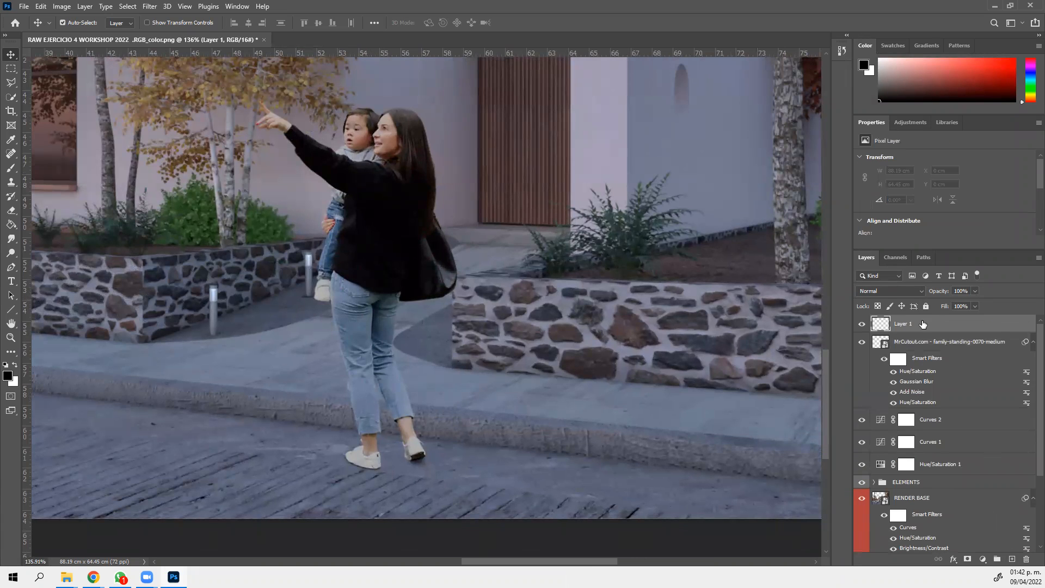
Rename the new empty layer SOMBRAS and place it beneath the woman-and-child cutout layer
double_click(903, 323)
type("SOMBRAS")
key("Return")
left_click_drag(903, 326, 914, 403)
Rename the woman-and-child cutout layer ESCALA
double_click(943, 323)
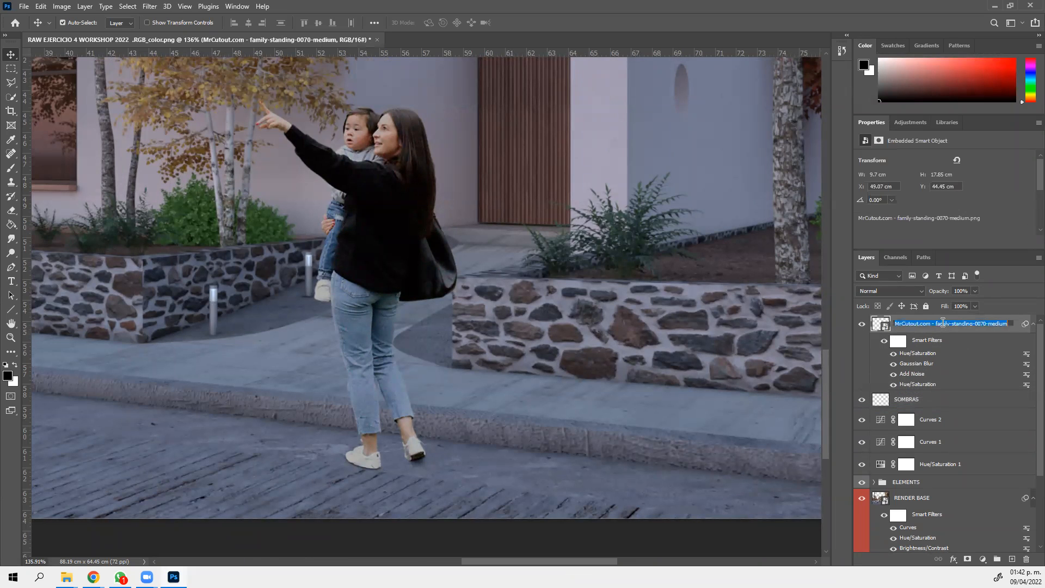
type("ESCALA")
key("Return")
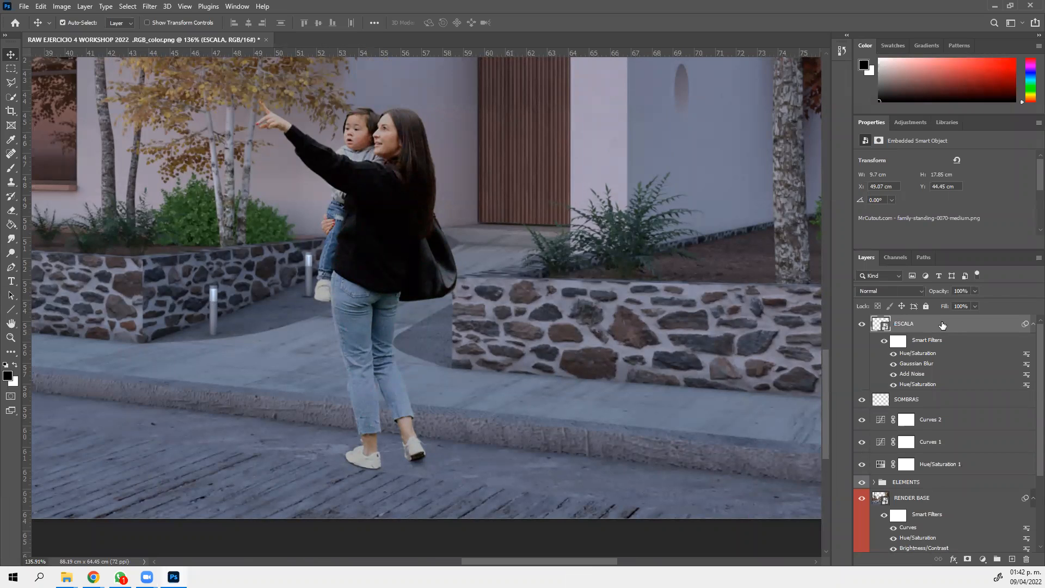
Prepare to paint on the SOMBRAS layer with the Brush tool, choosing the Circular difuso brush at 18 px
left_click(918, 403)
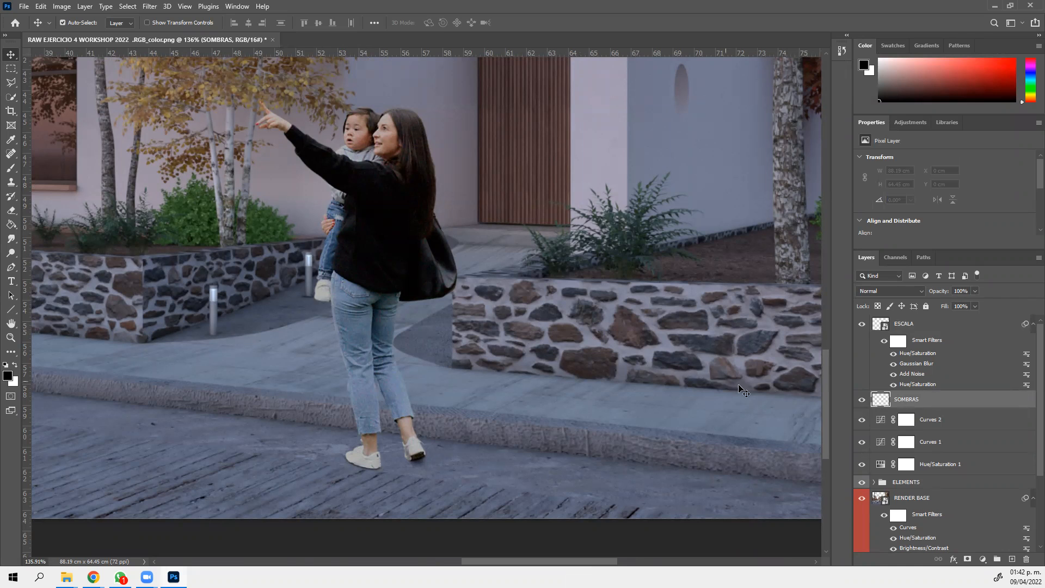
left_click(862, 400)
left_click(862, 401)
left_click(10, 171)
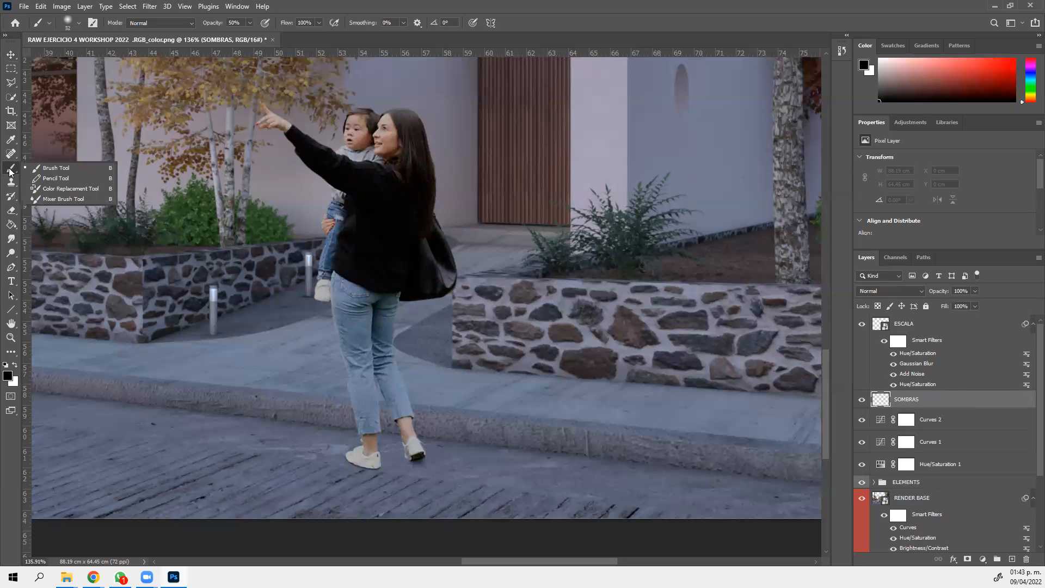
right_click(571, 272)
right_click(504, 201)
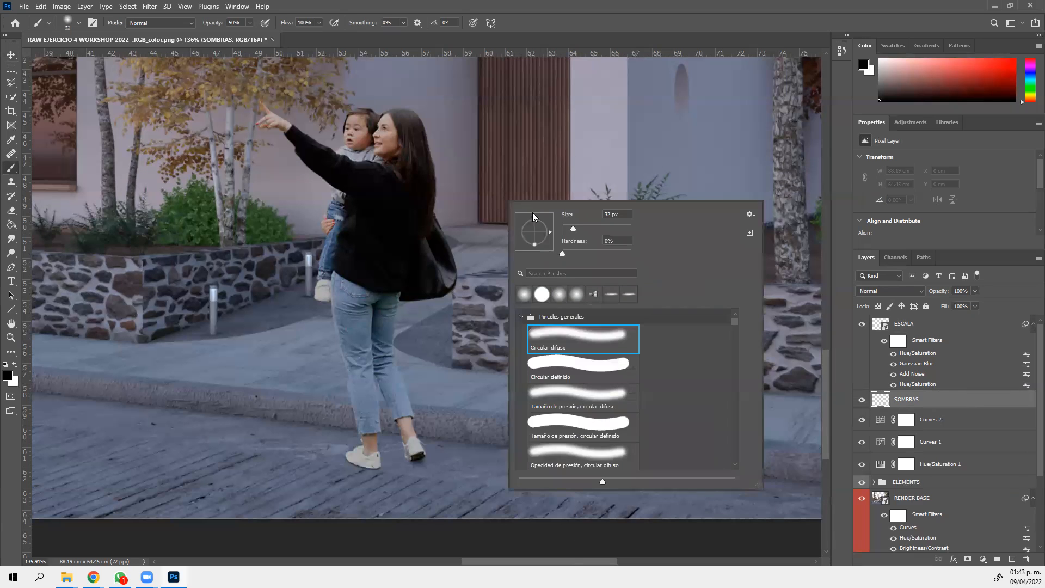
left_click(581, 335)
left_click_drag(568, 227, 566, 226)
left_click(447, 231)
Try the soft brush at up to 20 px with freehand strokes around the woman, and undo them
left_click_drag(431, 255, 460, 233)
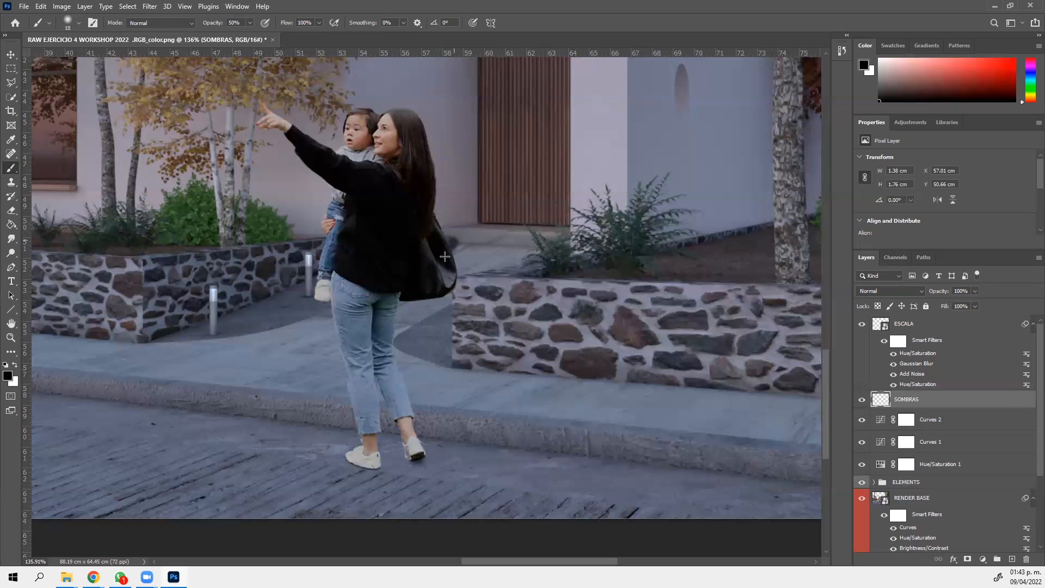
key("ctrl+z")
right_click(498, 231)
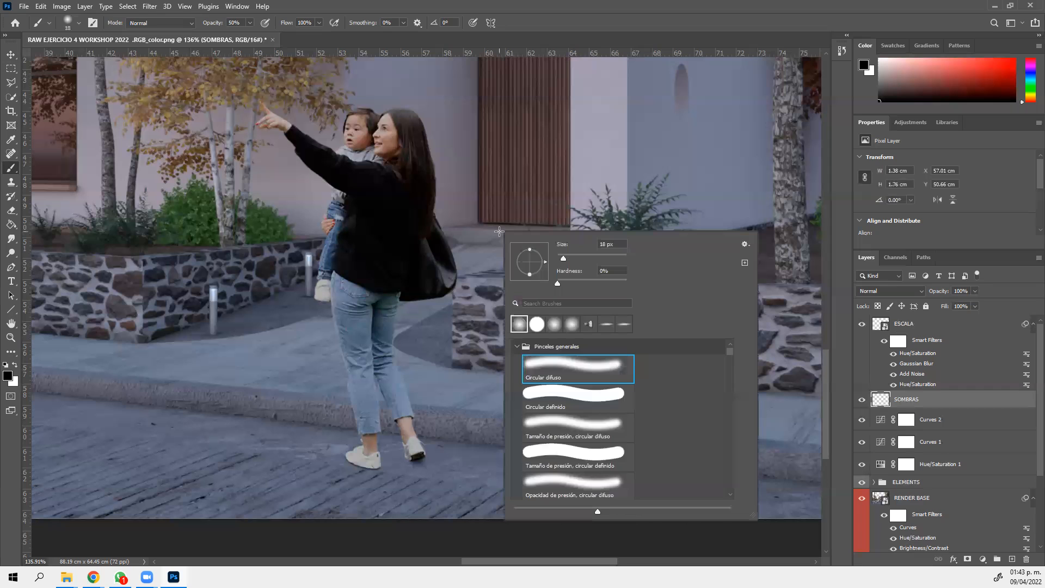
left_click(564, 266)
left_click(302, 411)
mouse_move(300, 413)
left_mouse_down()
mouse_move(342, 417)
mouse_move(469, 377)
left_mouse_up()
mouse_move(480, 411)
left_mouse_down()
mouse_move(539, 410)
mouse_move(616, 440)
mouse_move(683, 403)
mouse_move(484, 441)
mouse_move(492, 430)
mouse_move(325, 454)
mouse_move(414, 454)
mouse_move(353, 464)
mouse_move(363, 465)
mouse_move(426, 460)
mouse_move(381, 455)
left_mouse_up()
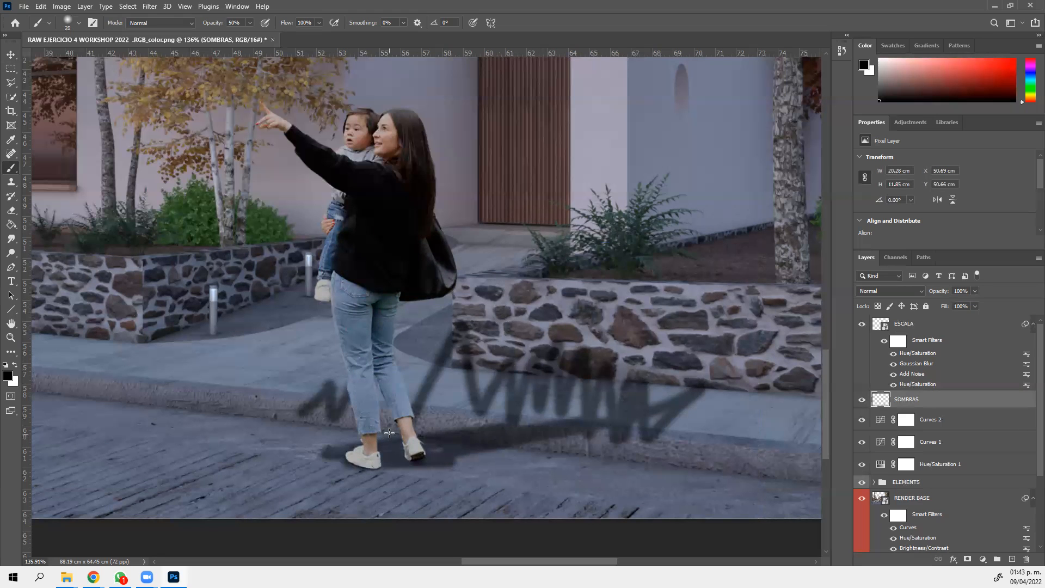
key("ctrl+z")
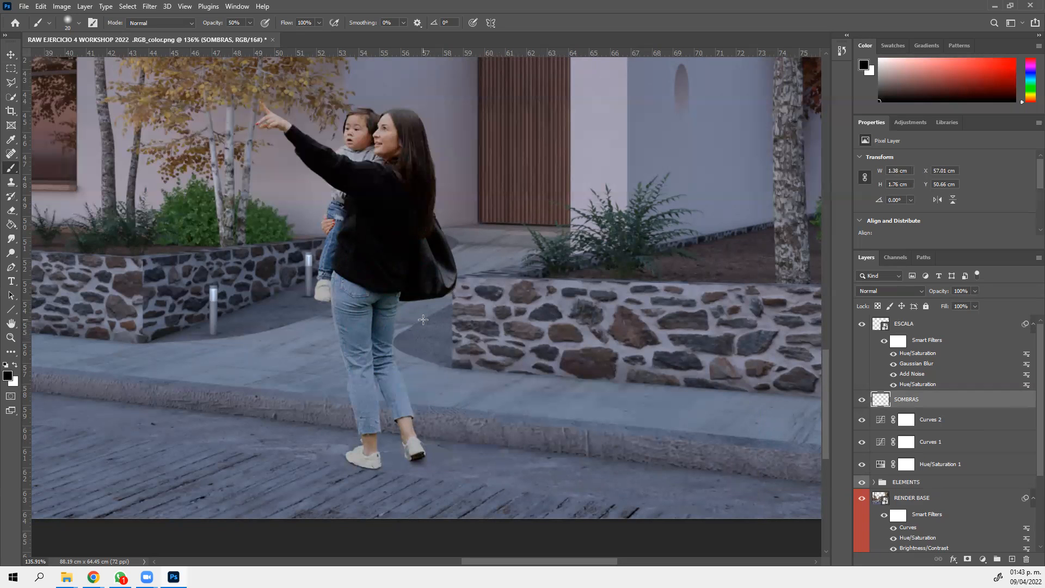
Flatten the 20 px brush tip into a narrow horizontal ellipse, undoing the test dabs made on the sidewalk
scroll(423, 320, "down", 1)
right_click(459, 279)
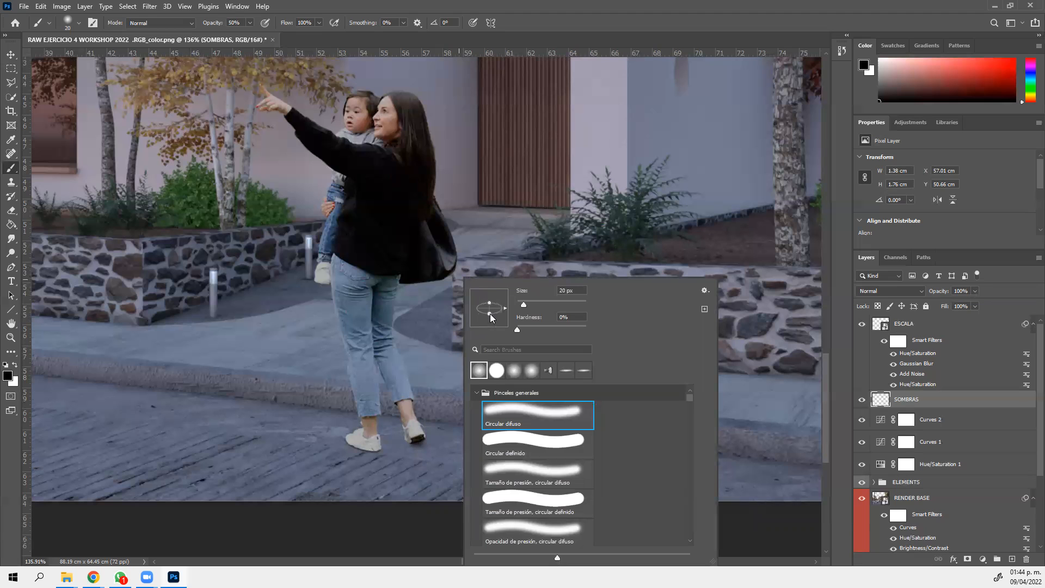
left_click_drag(489, 312, 490, 310)
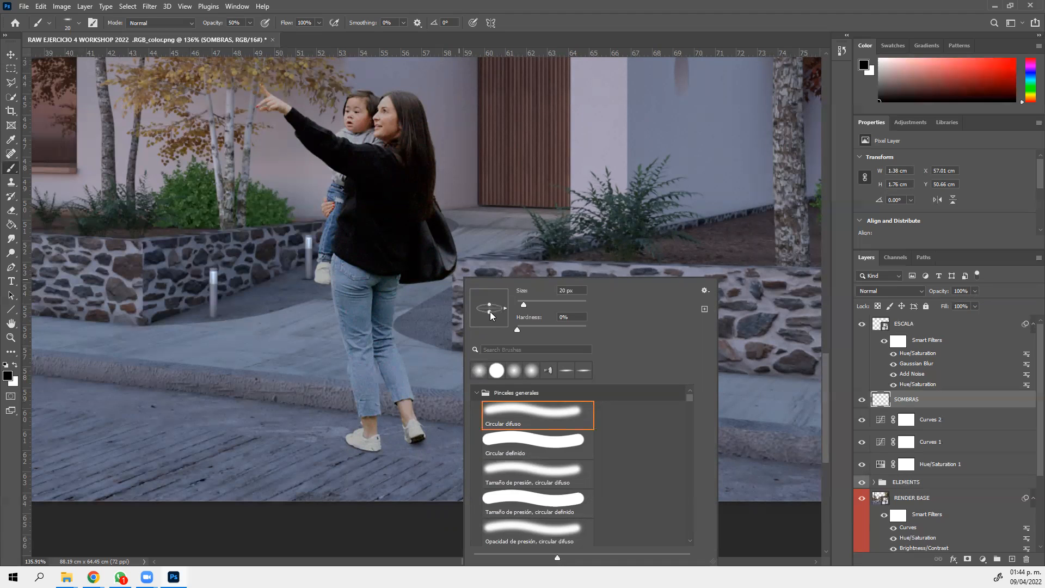
left_click(417, 369)
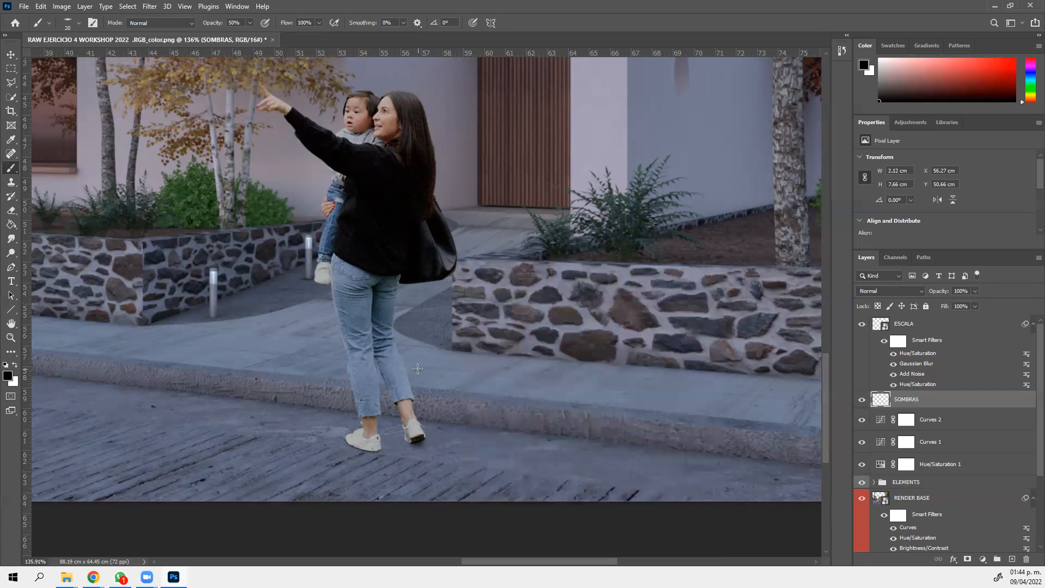
left_click(509, 370)
left_click(564, 382)
key("ctrl+z")
key("ctrl+z")
Paint a thin contact shadow along the sole of the woman's front shoe with the flattened brush at 21 px
scroll(364, 462, "up", 2)
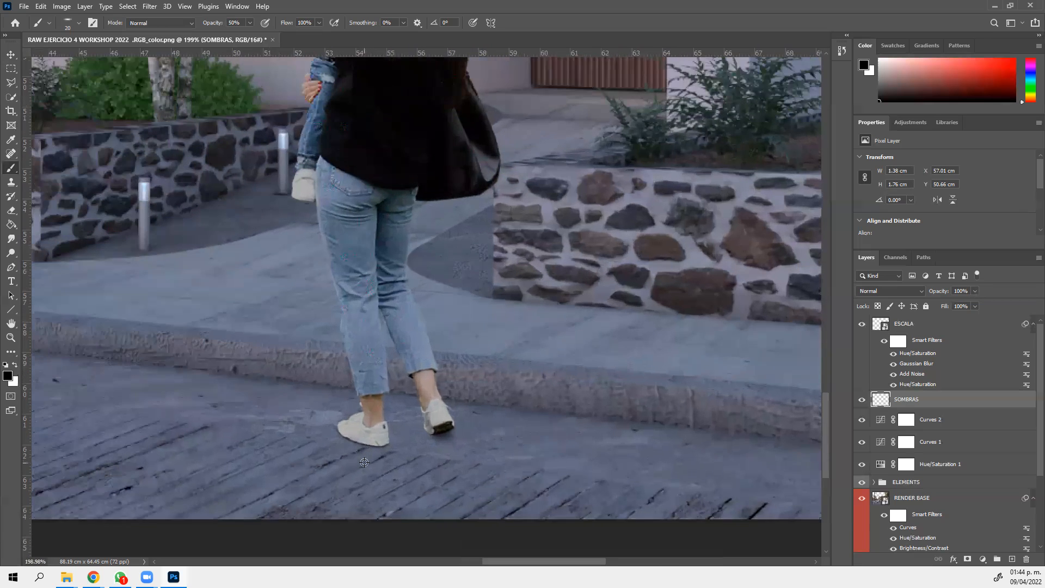
scroll(364, 460, "down", 1)
right_click(363, 458, "alt")
right_click(380, 451, "alt")
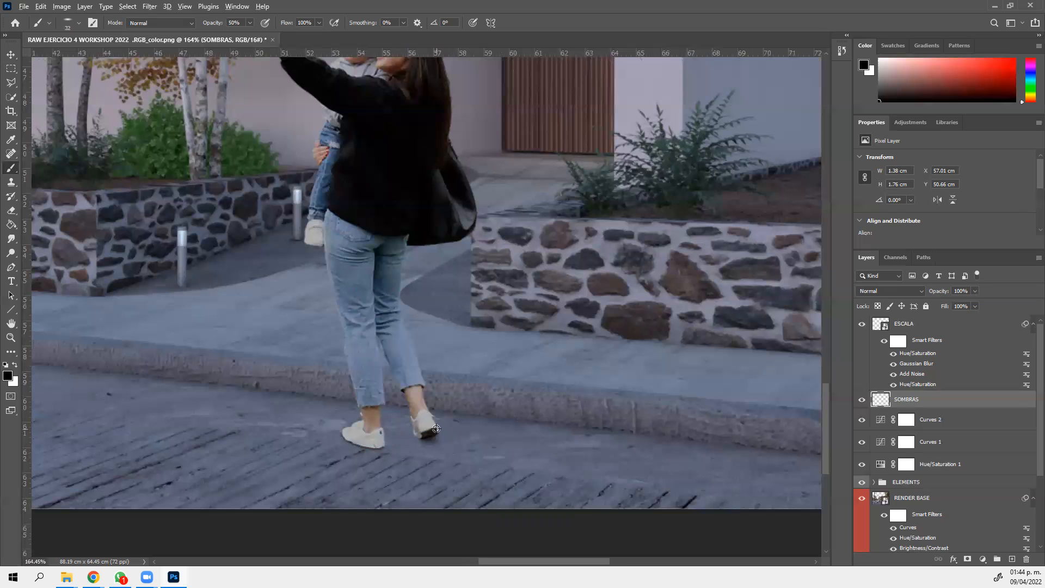
scroll(373, 456, "up", 2)
right_click(394, 441, "alt")
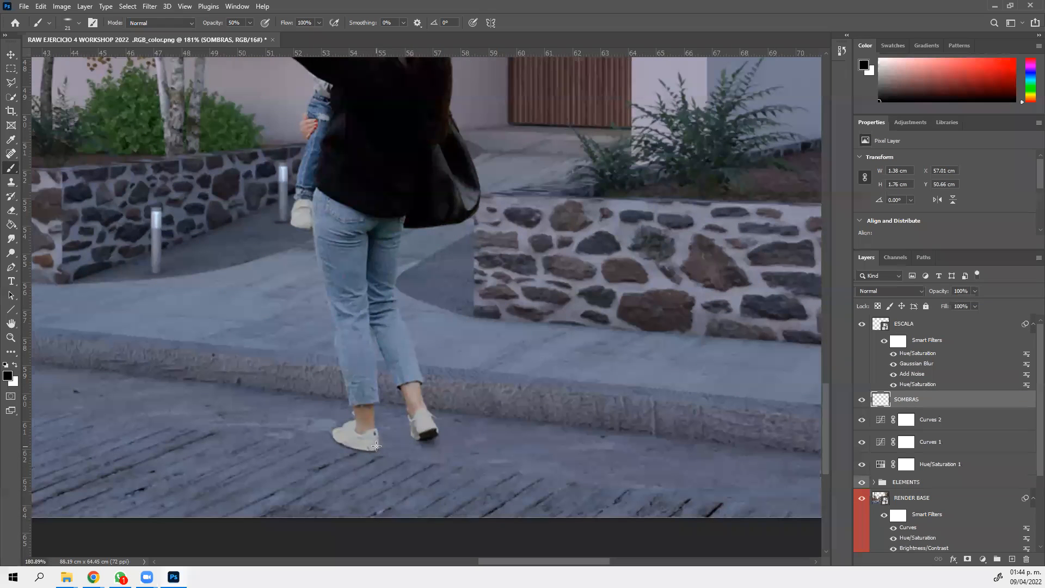
left_click(376, 446)
left_click(354, 443)
left_click(343, 440)
left_click(336, 438)
left_click(335, 434)
Compare the whole scene with and without the SOMBRAS layer and examine the contact shadow at the woman's shoes
scroll(430, 433, "down", 5, "alt")
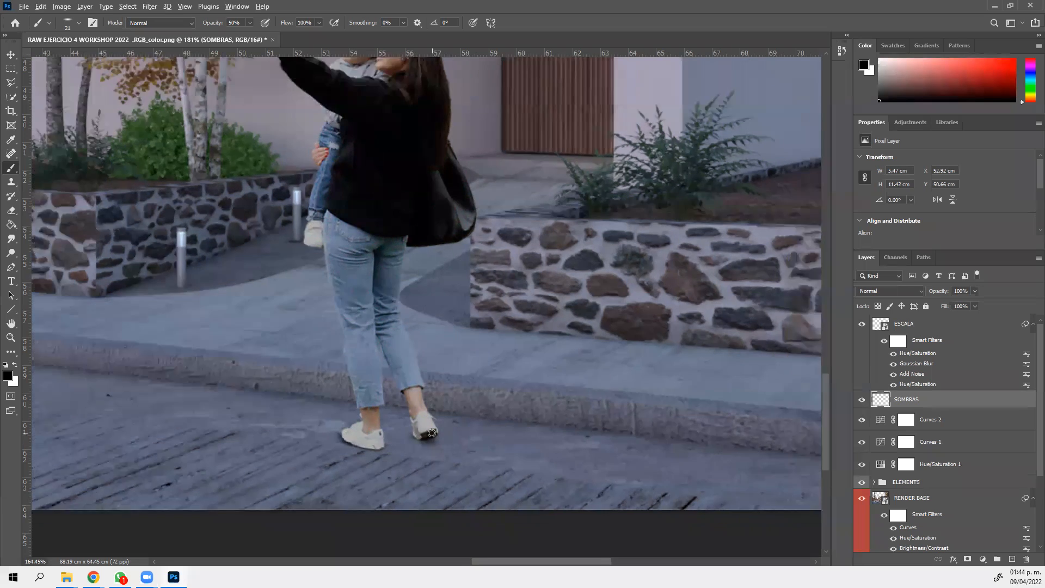
scroll(430, 433, "down", 3, "alt")
scroll(123, 423, "up", 2, "alt")
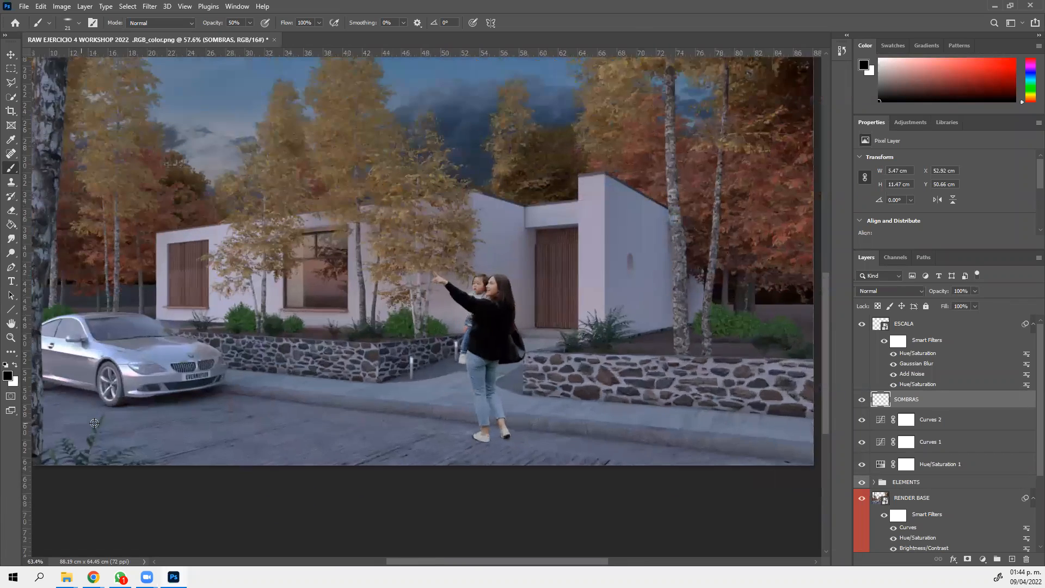
left_click(861, 400)
left_click(861, 400)
left_click(861, 400)
left_click(861, 401)
left_click(861, 401)
left_click(861, 401)
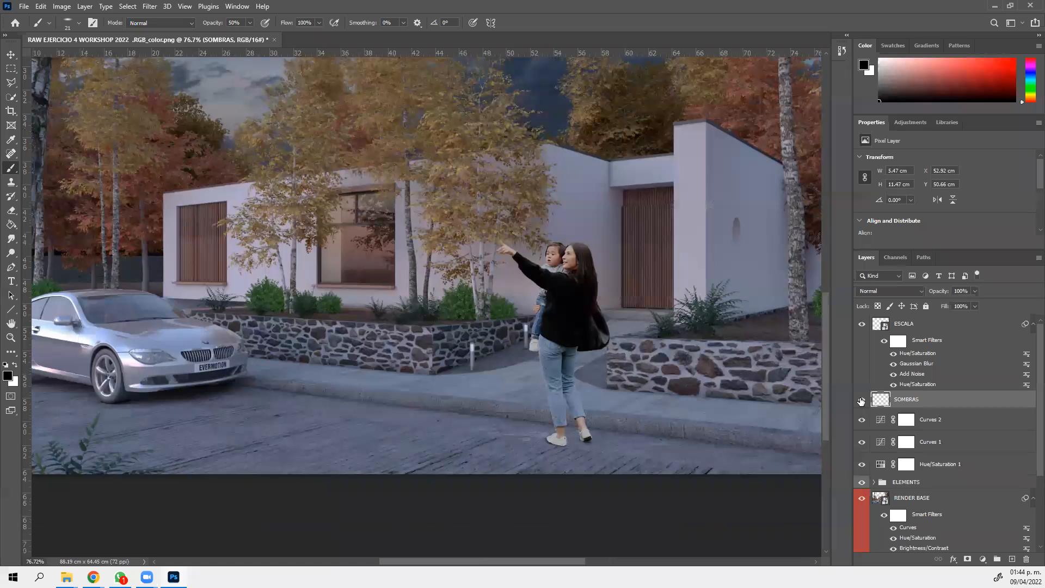
scroll(603, 450, "up", 5)
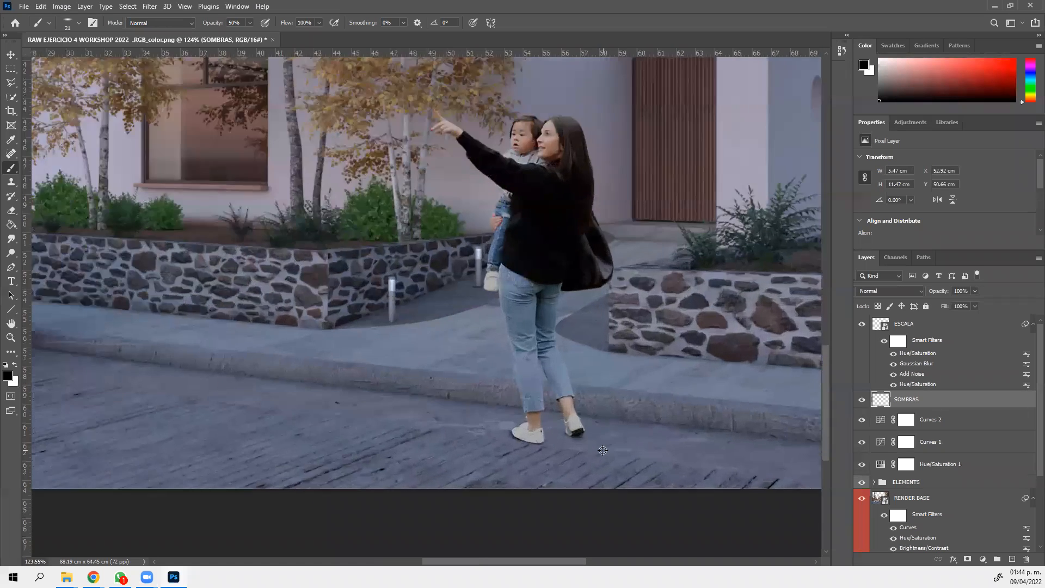
scroll(602, 450, "up", 2)
scroll(601, 443, "down", 4)
scroll(601, 438, "up", 4)
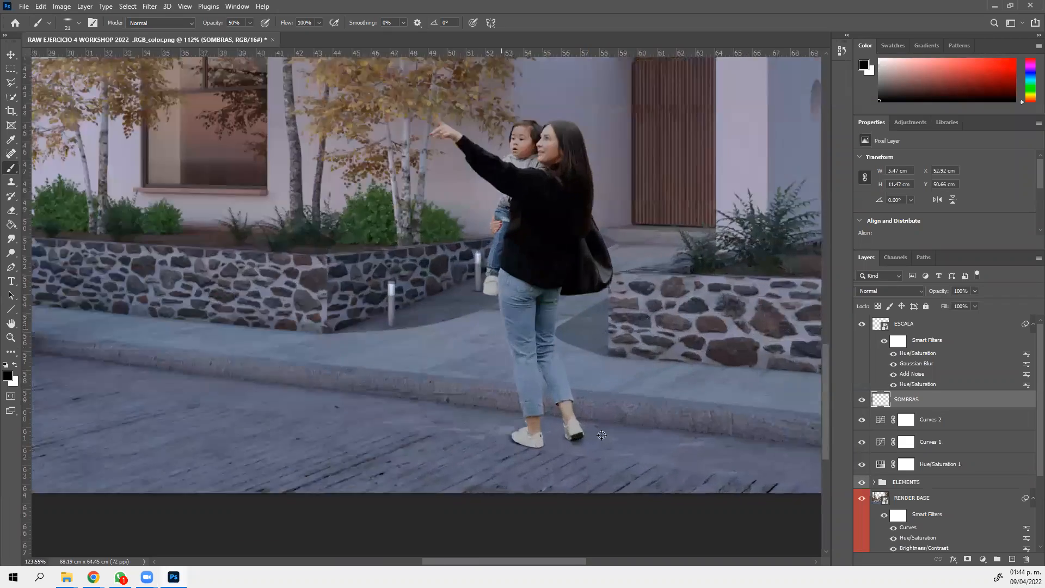
scroll(531, 401, "down", 3)
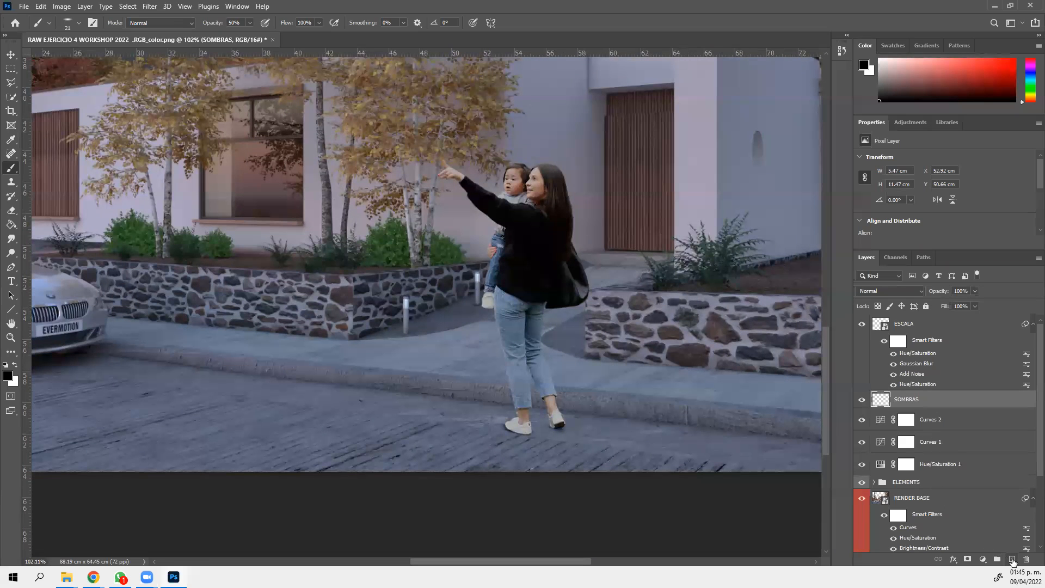
Create a new layer above SOMBRAS and name it SOMBRA 2
left_click(1012, 559)
double_click(901, 399)
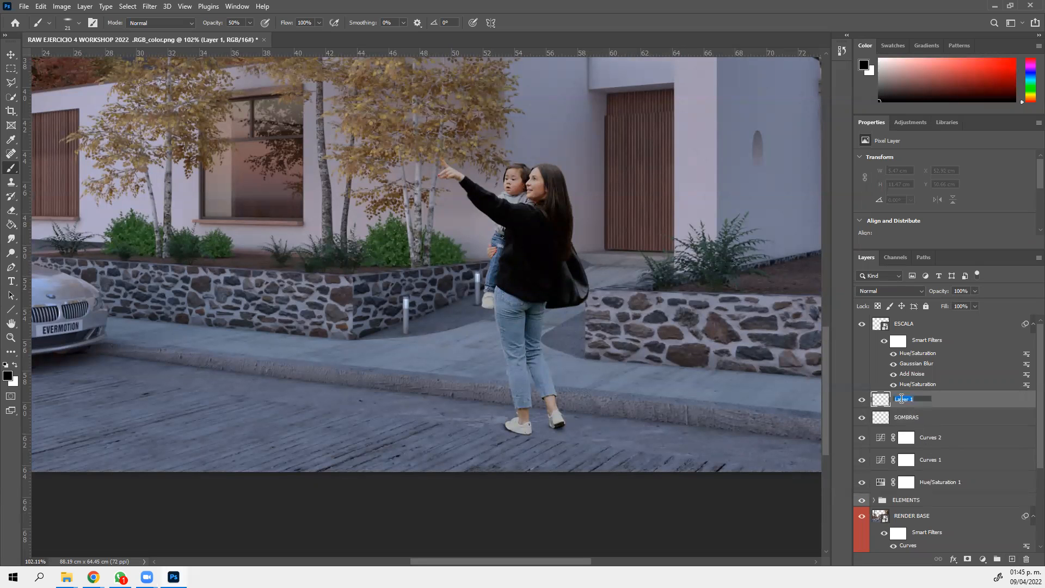
type("SOMBRA 2")
key("Return")
Enlarge the flattened soft brush to 111 px, undoing the test dabs made on the sidewalk and shrubs
left_click_drag(481, 414, 531, 412)
right_click(354, 288)
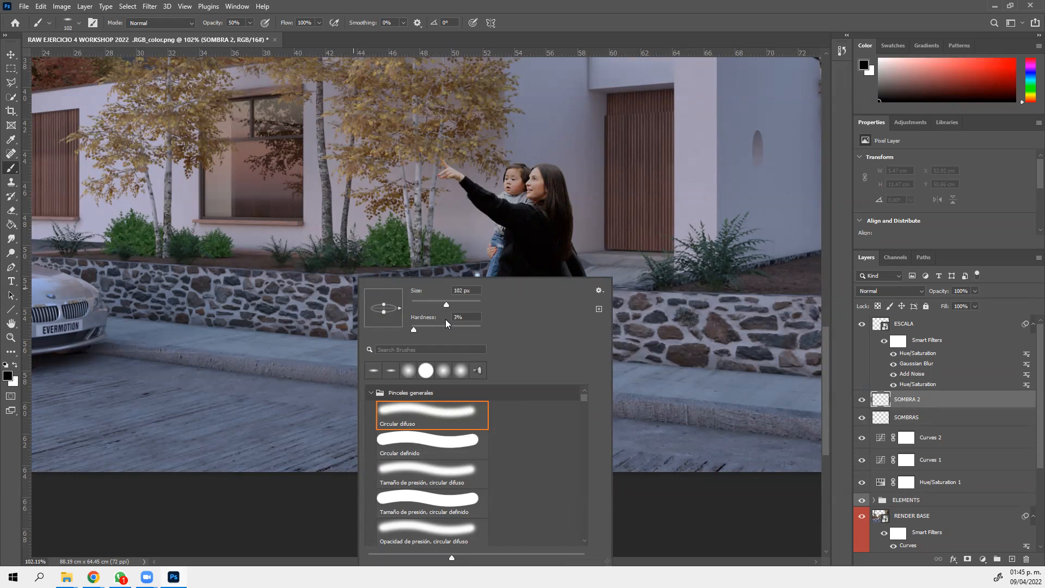
left_click(309, 360)
left_click(308, 359)
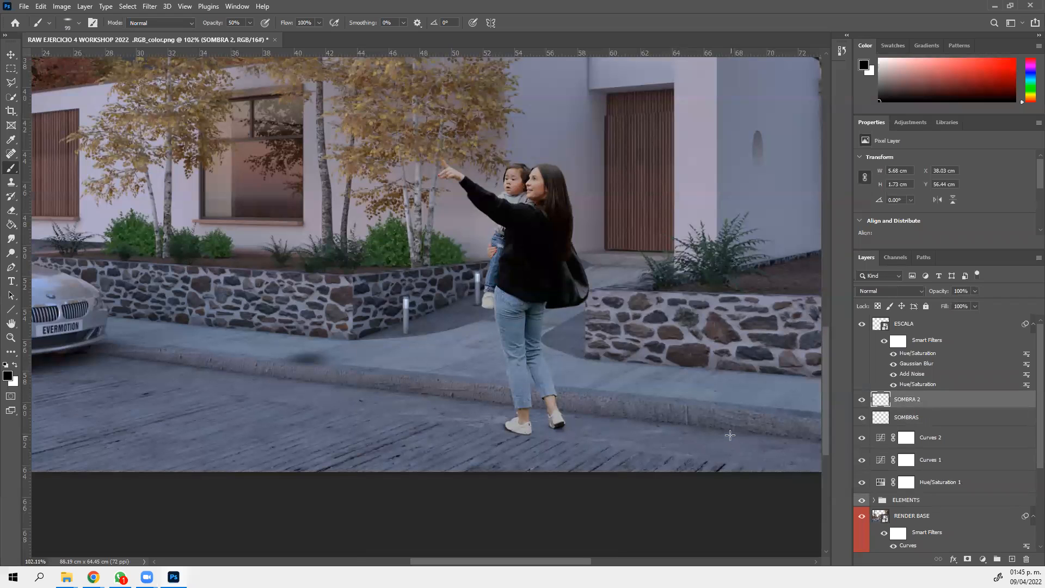
key("ctrl+z")
right_click(389, 294)
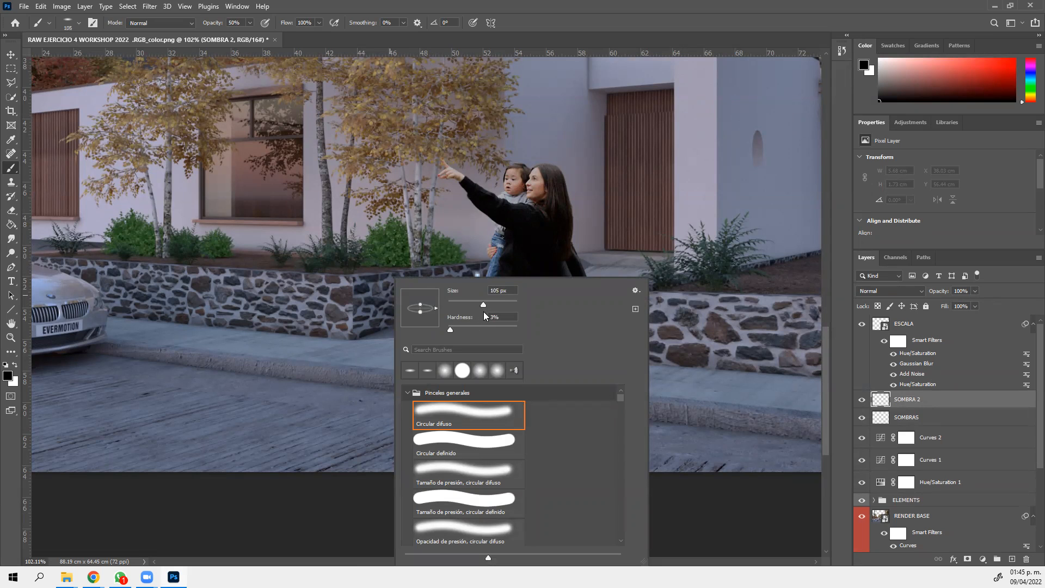
left_click(394, 238)
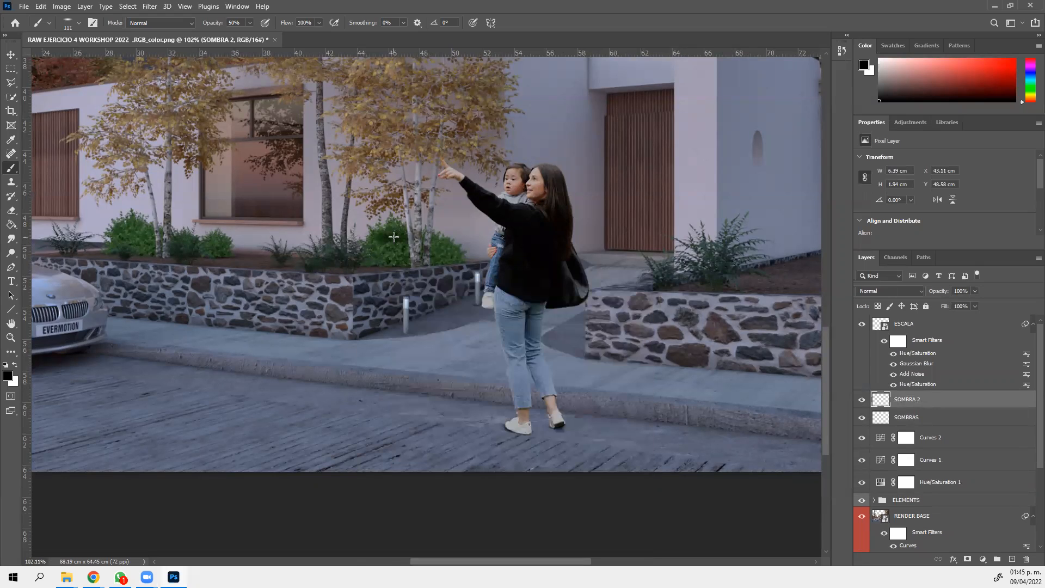
key("ctrl+z")
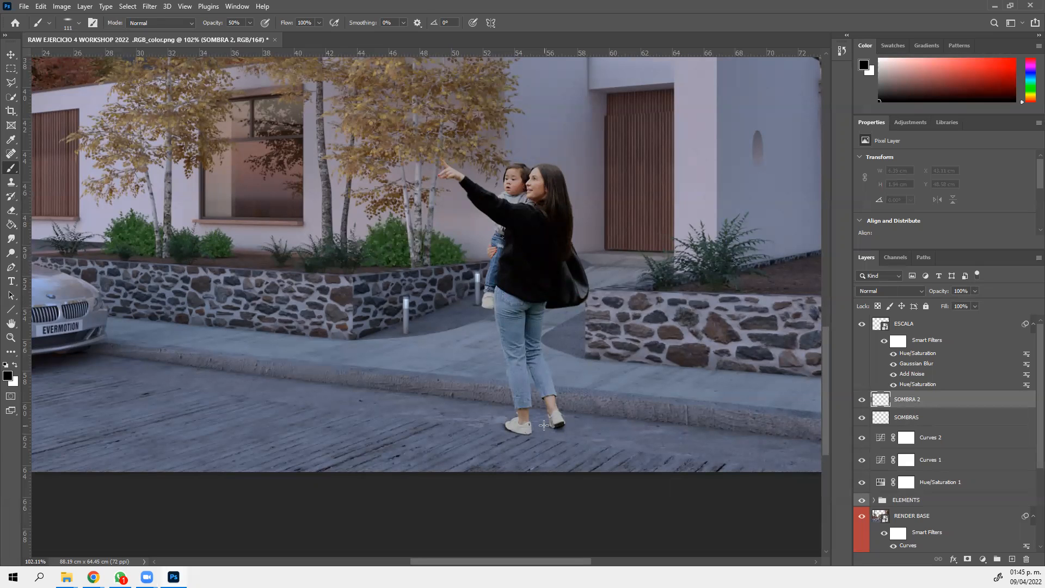
Paint a wider soft shadow about 8 cm wide on the ground beneath both of the woman's shoes
left_click_drag(543, 425, 547, 426)
left_click_drag(536, 427, 537, 428)
left_click(528, 428)
left_click(552, 428)
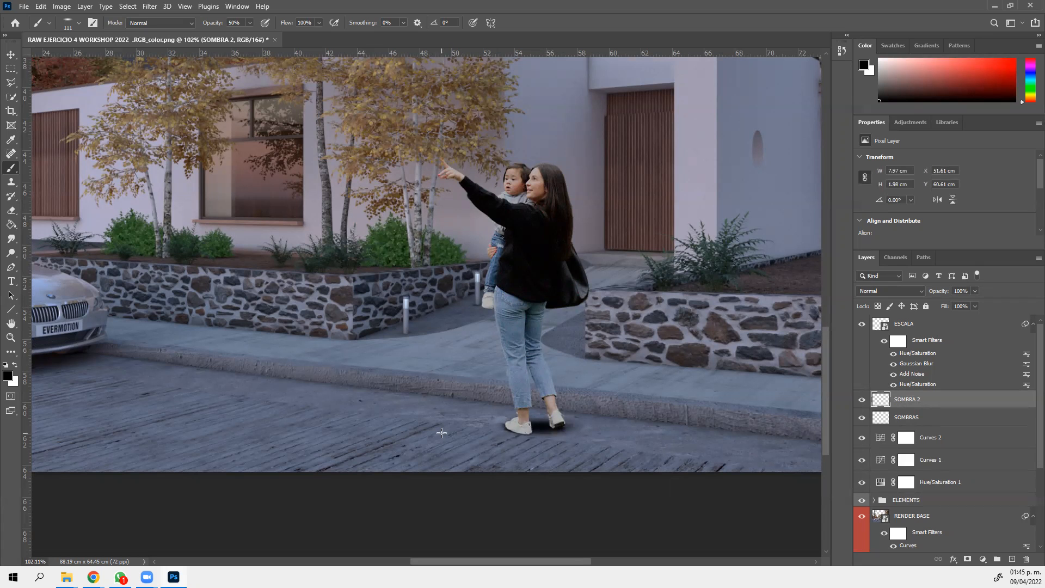
Lower the opacity of the SOMBRA 2 layer and compare the whole scene with and without its shadow
scroll(441, 432, "down", 3)
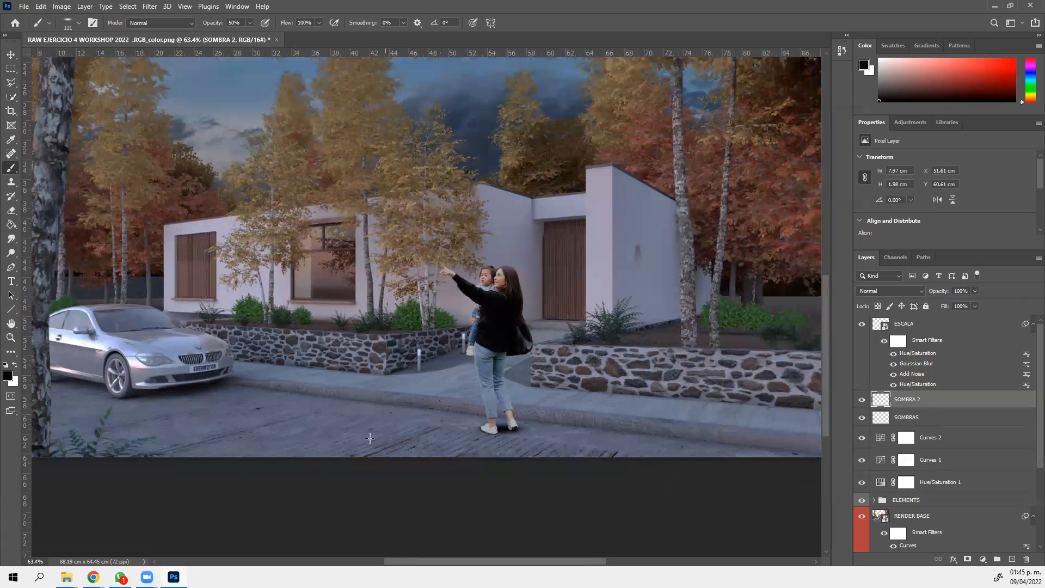
scroll(370, 438, "up", 3)
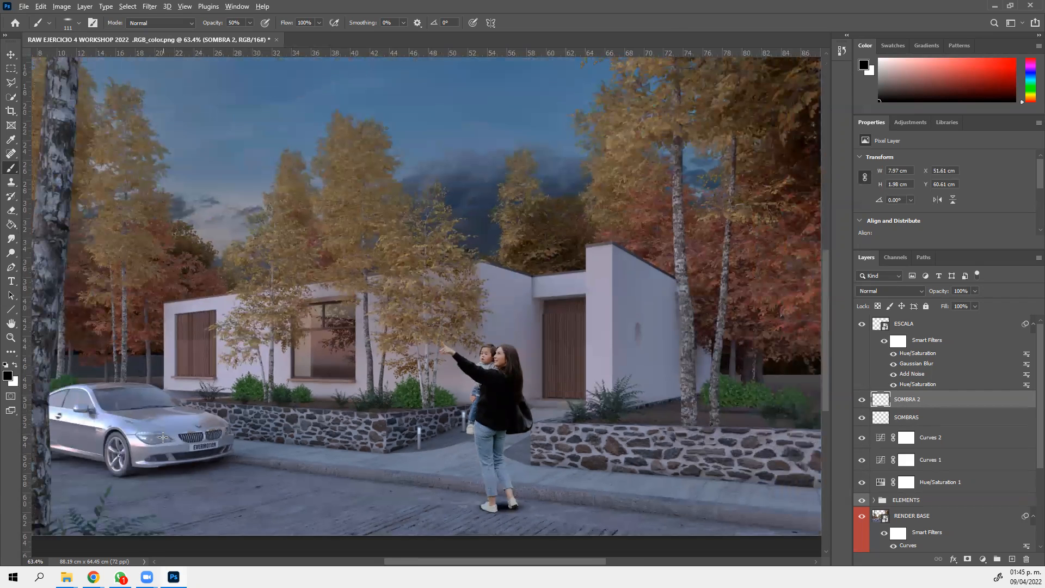
scroll(158, 436, "down", 1)
scroll(419, 528, "up", 1)
mouse_move(558, 562)
left_mouse_down()
mouse_move(516, 558)
mouse_move(543, 561)
left_mouse_up()
scroll(618, 494, "up", 2)
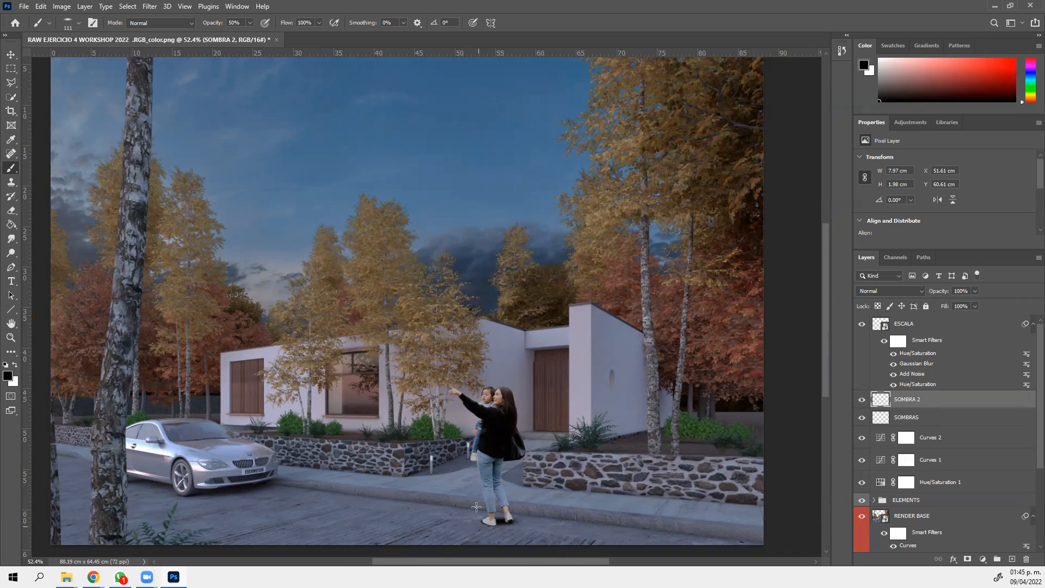
left_click(11, 54)
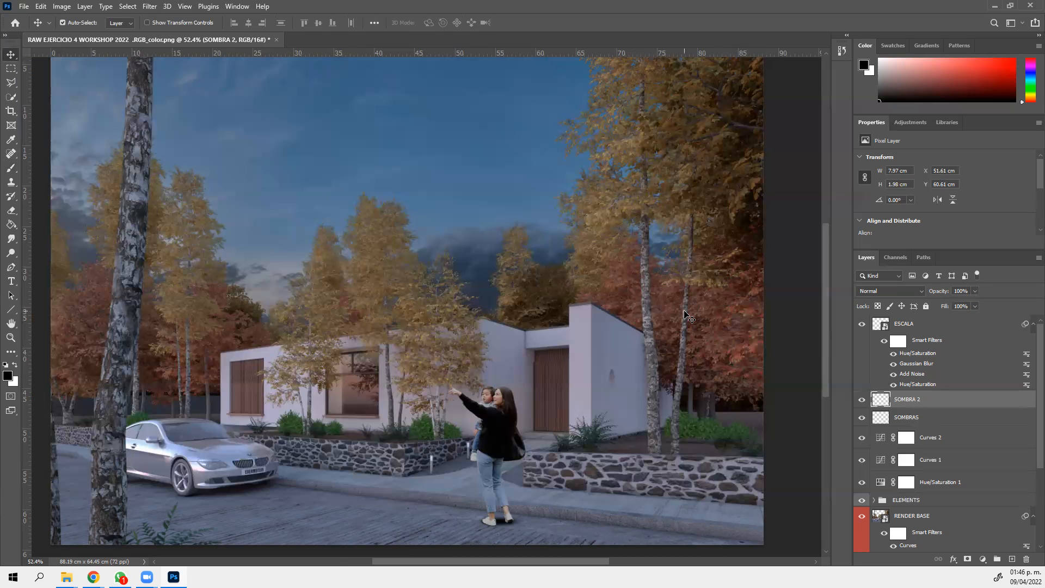
left_click(862, 400)
left_click(862, 400)
left_click_drag(941, 294, 909, 311)
left_click(860, 401)
left_click(859, 401)
Compare the scene with and without the SOMBRAS layer and reduce that layer's opacity to 51%
left_click(863, 418)
left_click(869, 419)
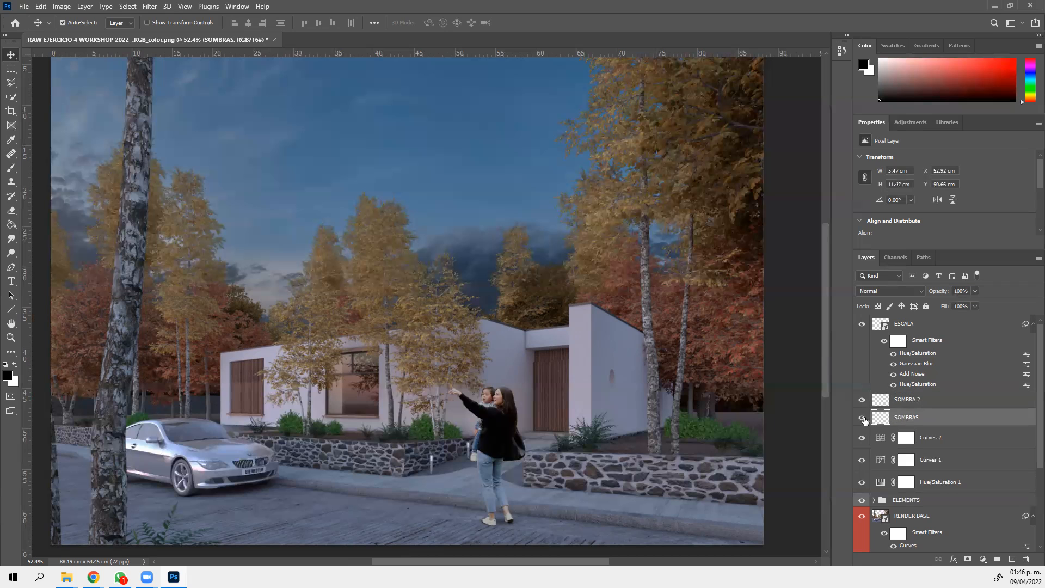
left_click(863, 418)
key("5")
key("1")
scroll(597, 560, "up", 1)
scroll(597, 559, "left", 1)
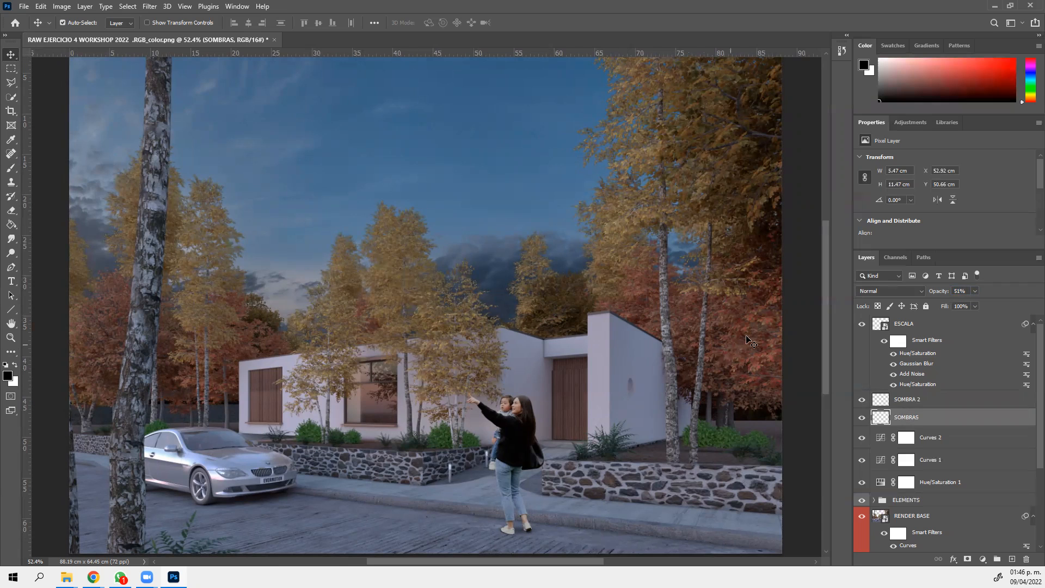
mouse_move(824, 333)
left_mouse_down()
mouse_move(824, 342)
mouse_move(825, 332)
left_mouse_up()
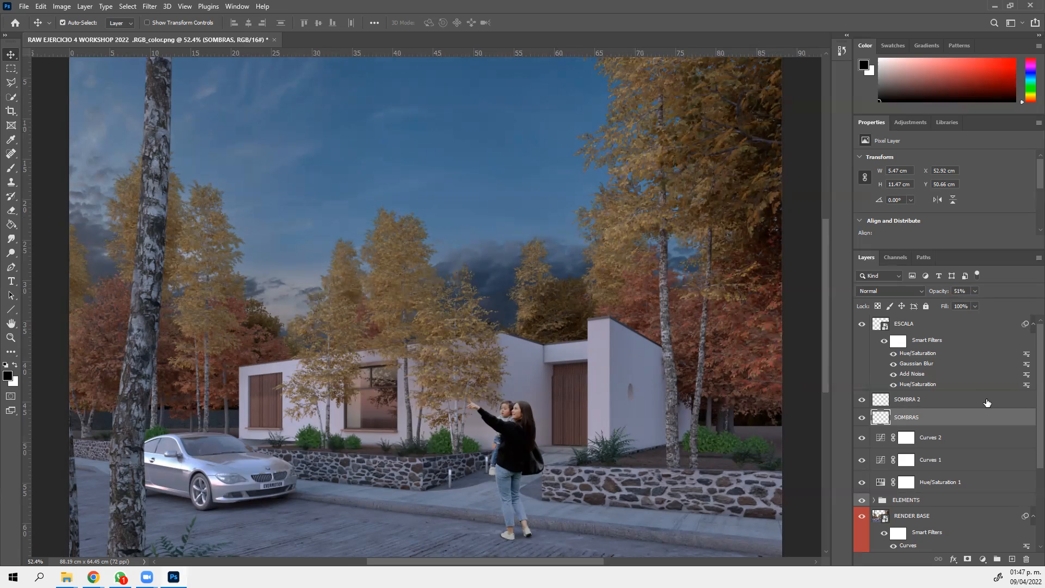
Start a Color Balance adjustment on the ESCALA people layer
left_click(920, 326)
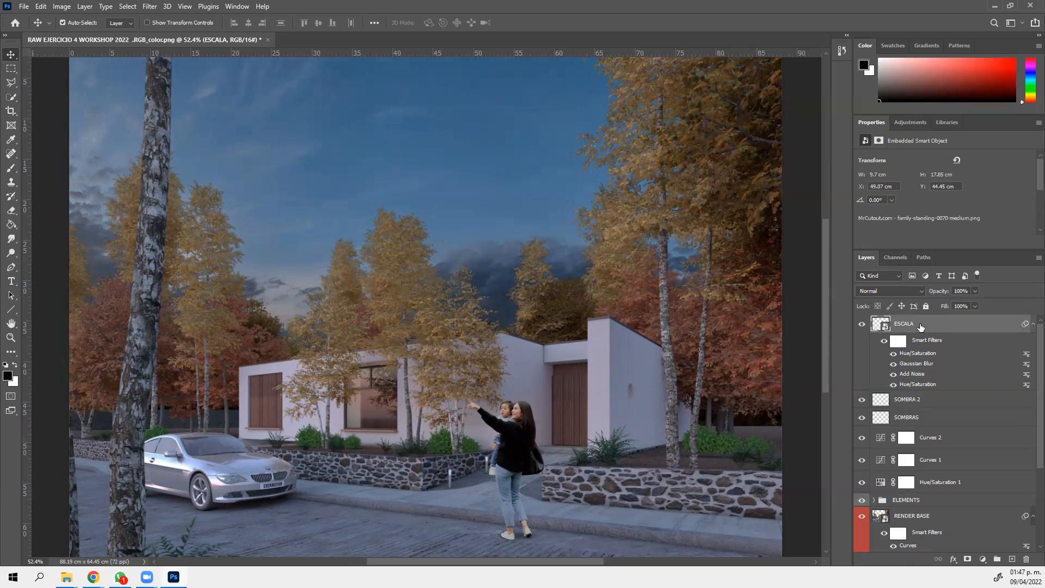
right_click(920, 324)
left_click(950, 326)
left_click(82, 6)
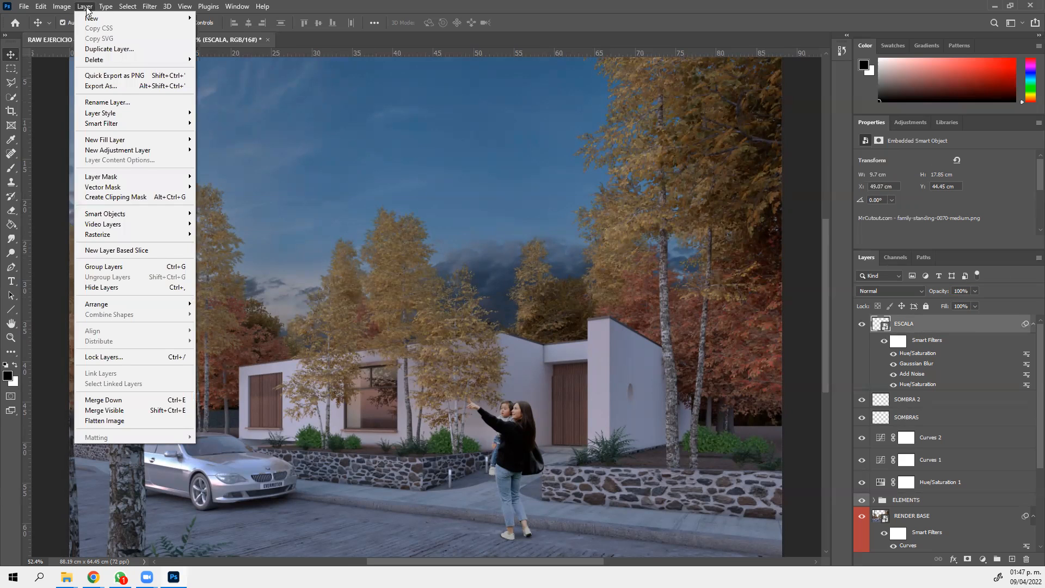
mouse_move(65, 7)
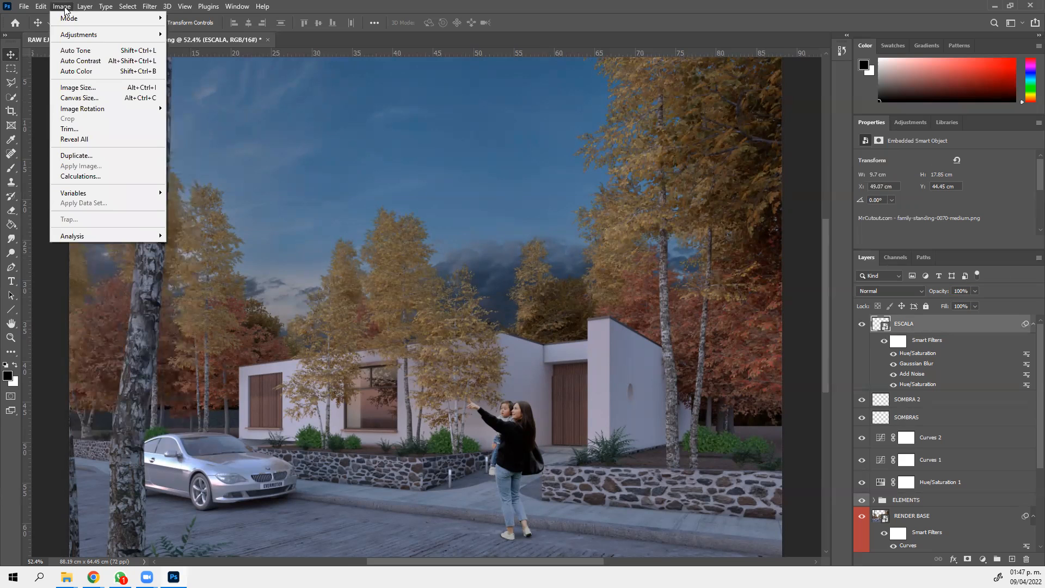
mouse_move(74, 34)
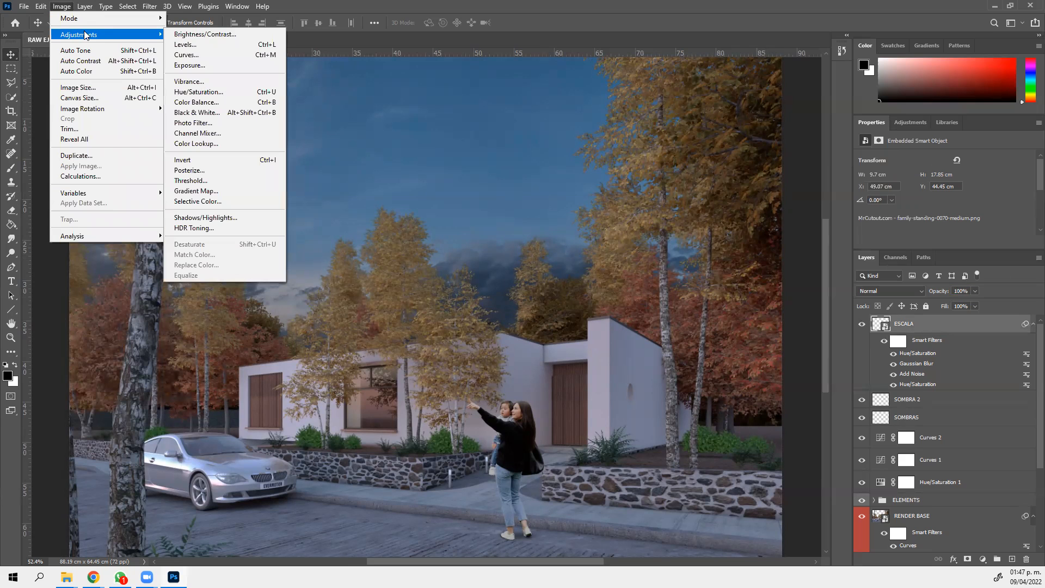
left_click(207, 105)
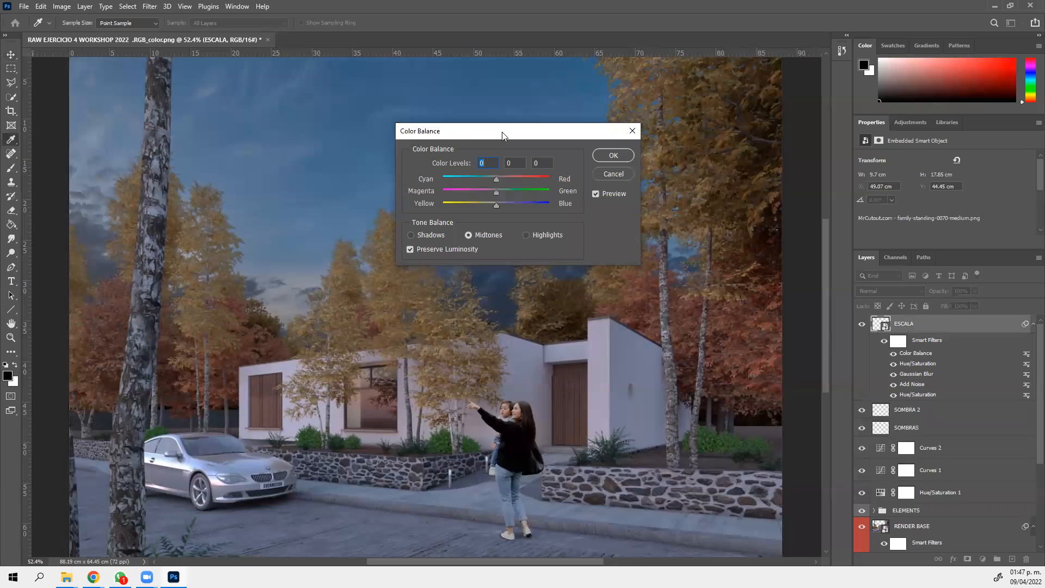
Shift the people's Color Balance midtones to -4 on cyan–red and +2 on yellow–blue, keeping the figures in view
left_click_drag(502, 135, 650, 154)
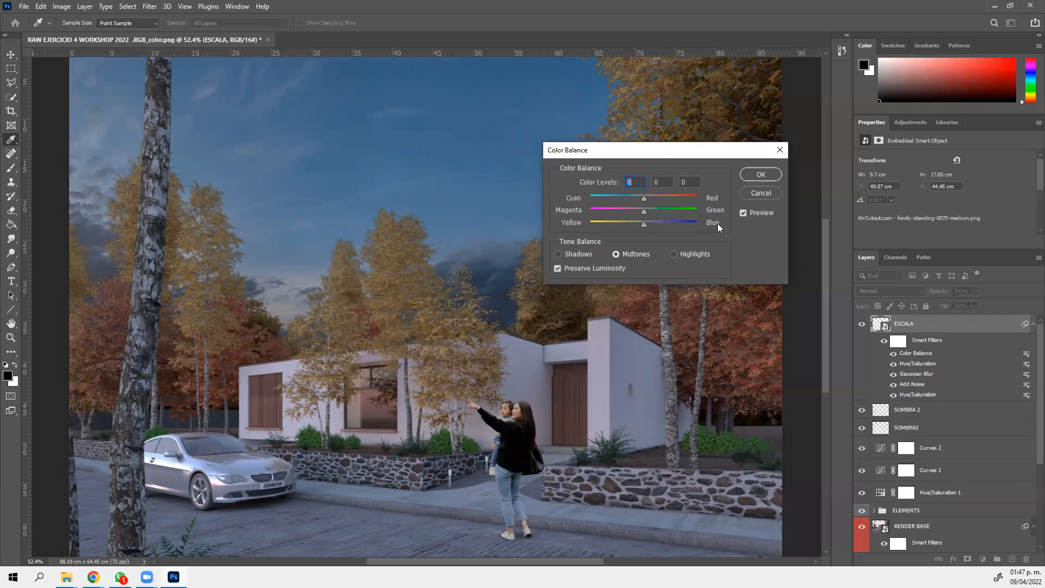
left_click_drag(643, 227, 699, 201)
key("Tab")
mouse_move(647, 227)
left_mouse_down()
mouse_move(642, 211)
mouse_move(645, 222)
left_mouse_up()
key("Tab")
key("Tab")
Set the Color Balance highlights to -3 on cyan–red, nudge them slightly toward blue, and apply the adjustment
left_click(673, 254)
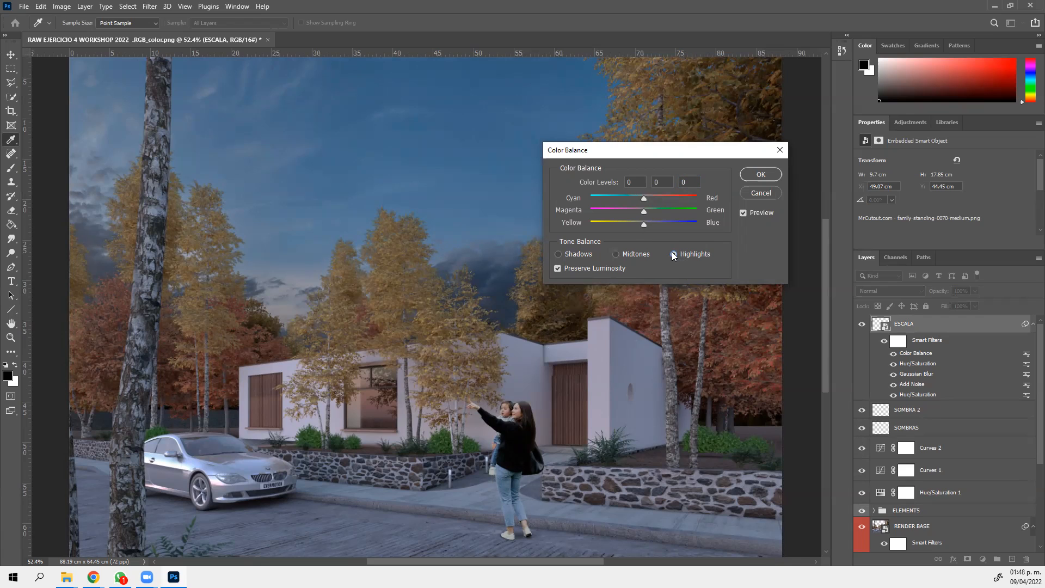
left_click(646, 222)
left_click(642, 197)
key("Tab")
key("Tab")
left_click(761, 175)
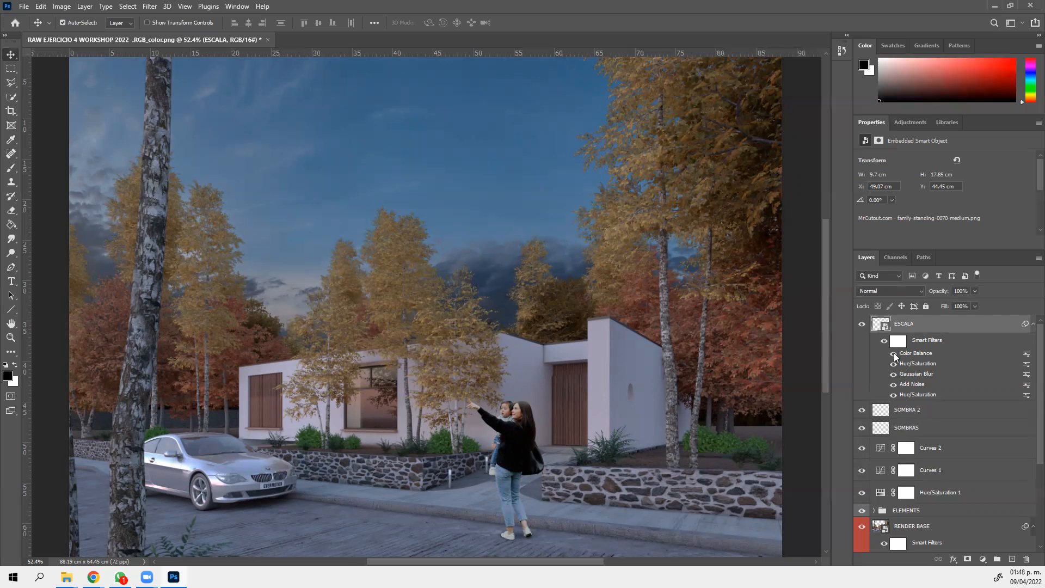
Reopen the people's Color Balance filter, set the midtones' blue to +3, and test a strong cyan shift before resetting cyan–red to 0
scroll(555, 468, "down", 1)
scroll(555, 468, "up", 2)
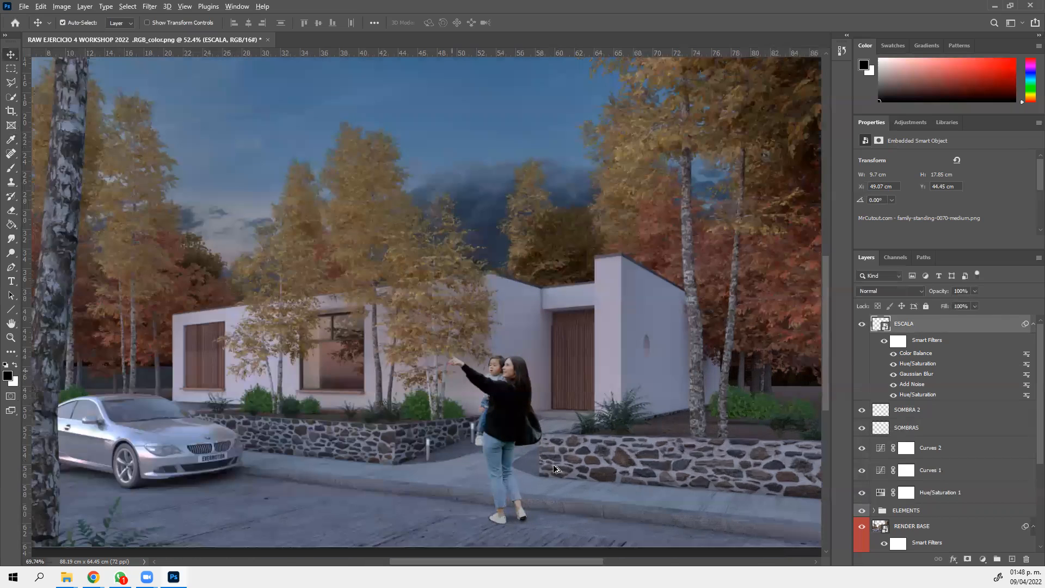
scroll(556, 468, "up", 3)
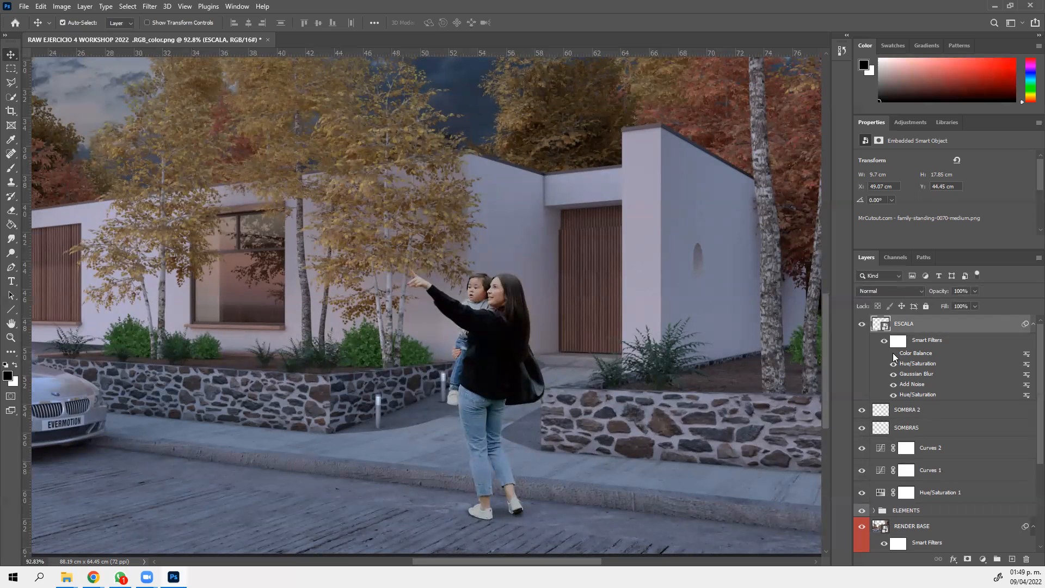
double_click(922, 353)
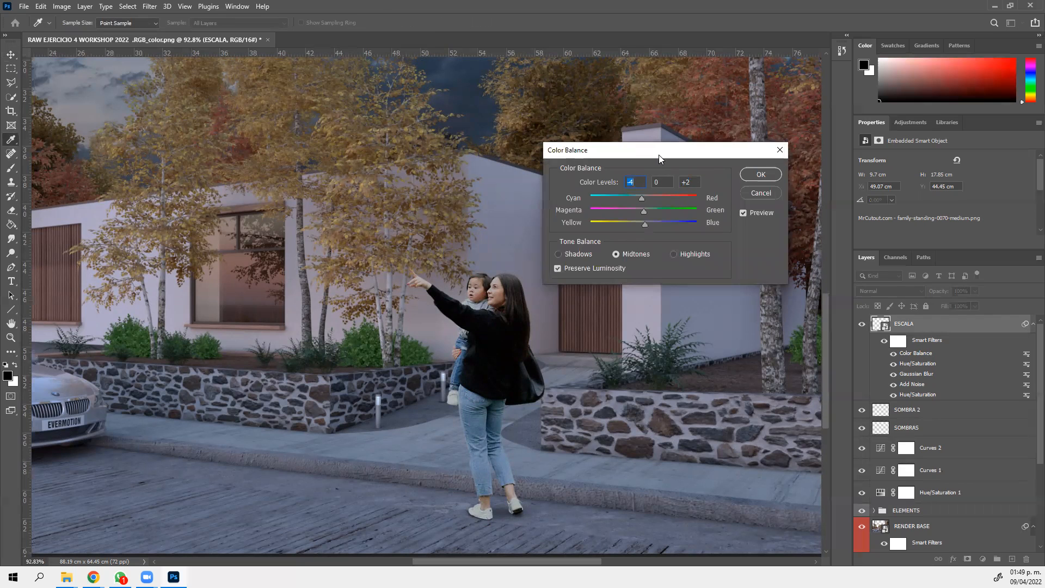
left_click_drag(658, 154, 691, 148)
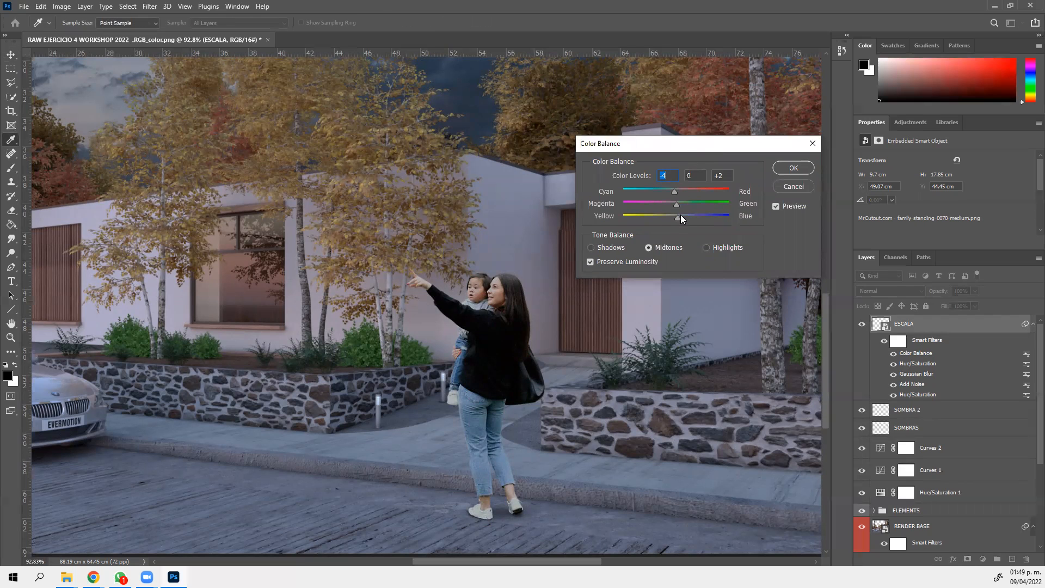
mouse_move(680, 216)
left_mouse_down()
mouse_move(697, 216)
mouse_move(679, 221)
left_mouse_up()
left_click(667, 190)
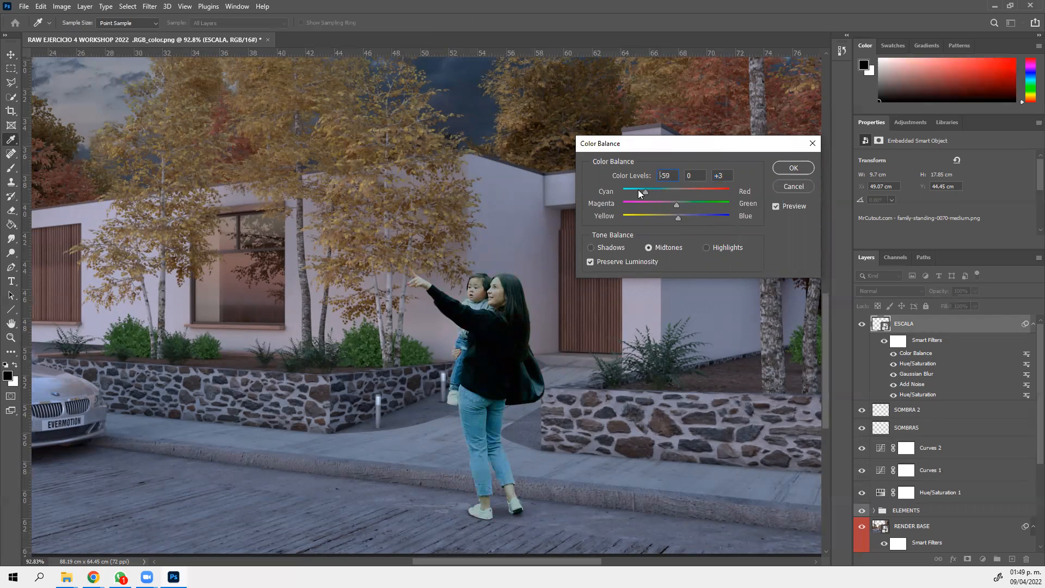
left_click_drag(634, 191, 634, 190)
type("0")
Readjust the Color Balance highlights of the people between cyan and blue, ending on a slight blue shift, and apply the filter
left_click(706, 247)
left_click(682, 215)
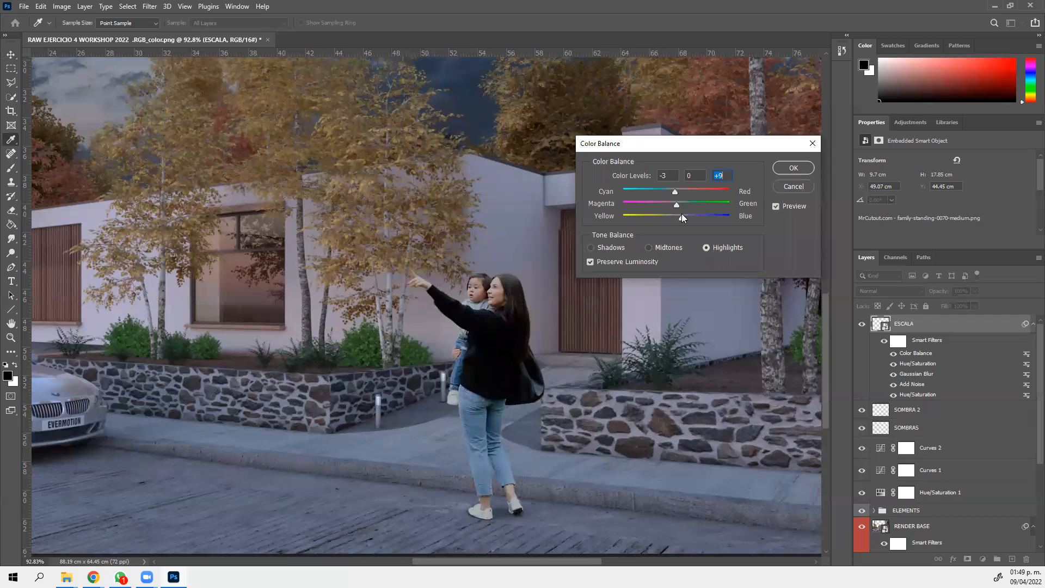
left_click(665, 189)
left_click(684, 216)
left_click_drag(681, 216, 680, 218)
left_click(793, 168)
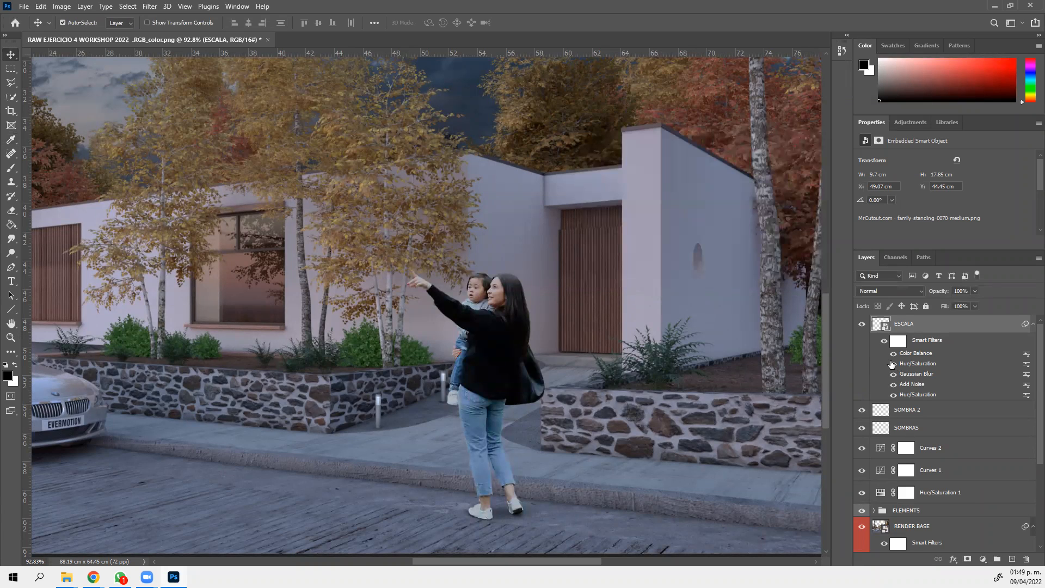
Compare the people with and without the Color Balance filter, then examine them within the whole scene
left_click(891, 354)
left_click(892, 354)
scroll(565, 354, "down", 1)
scroll(565, 354, "down", 4)
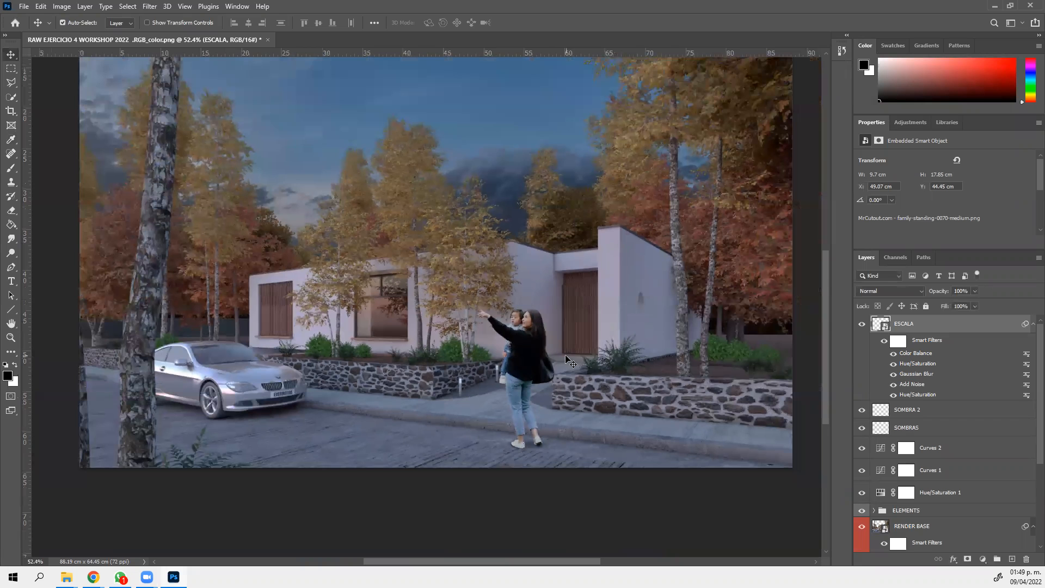
scroll(395, 397, "up", 3)
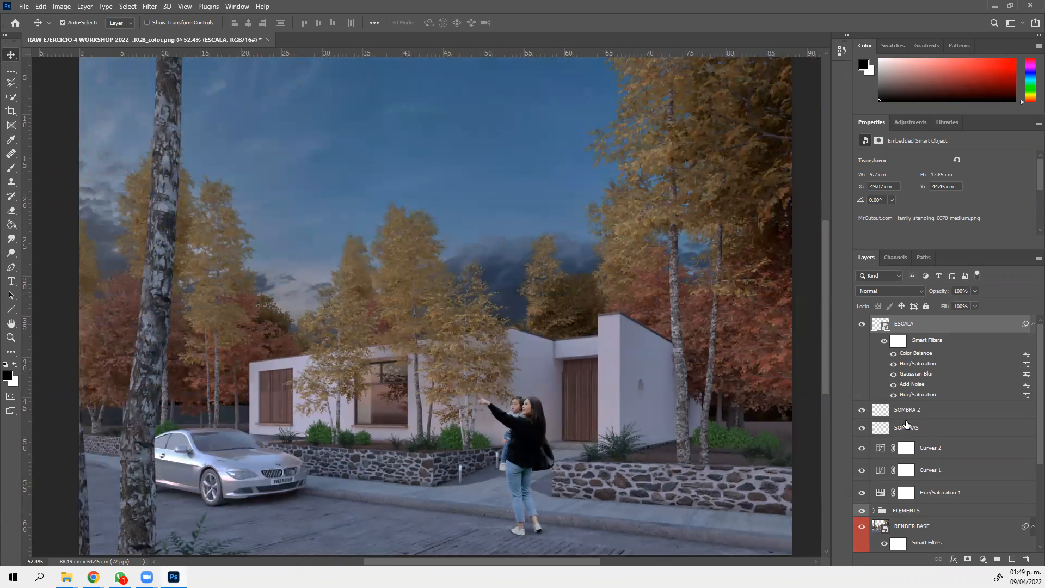
Start a Levels adjustment on the RENDER BASE layer and choose its Blue channel
scroll(1030, 414, "down", 3)
scroll(1029, 454, "down", 2)
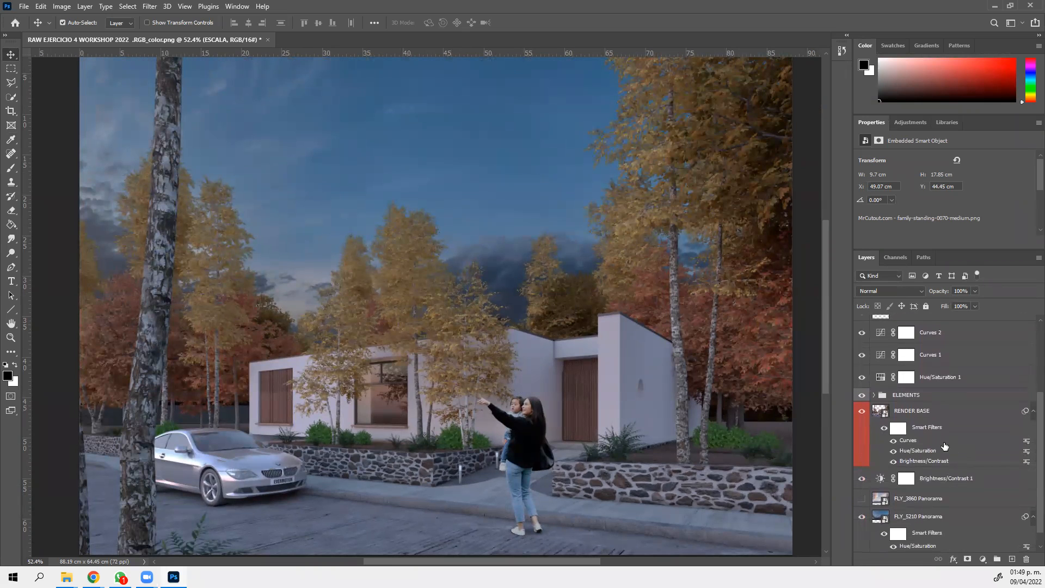
left_click(916, 412)
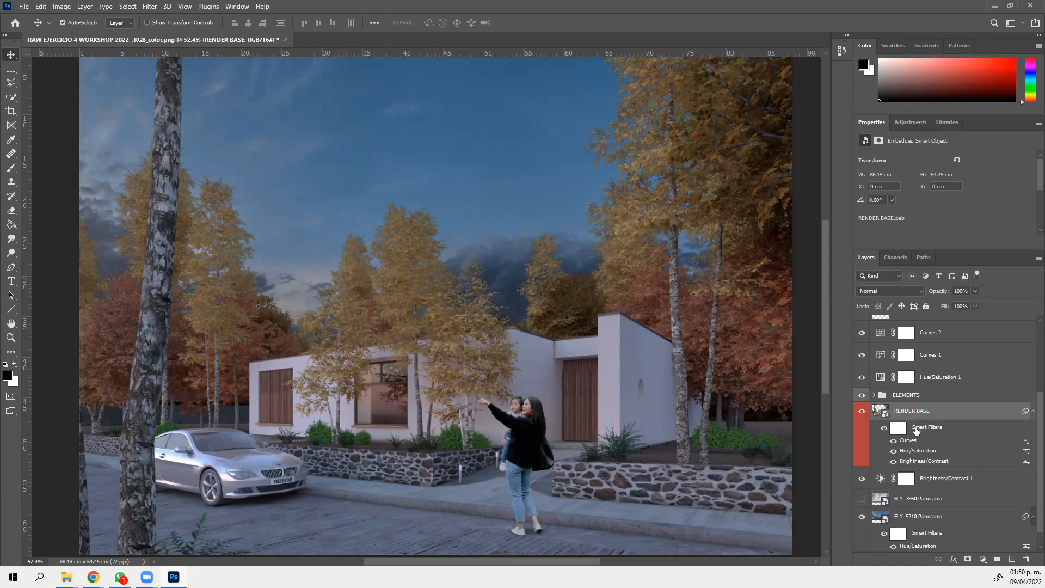
key("ctrl+l")
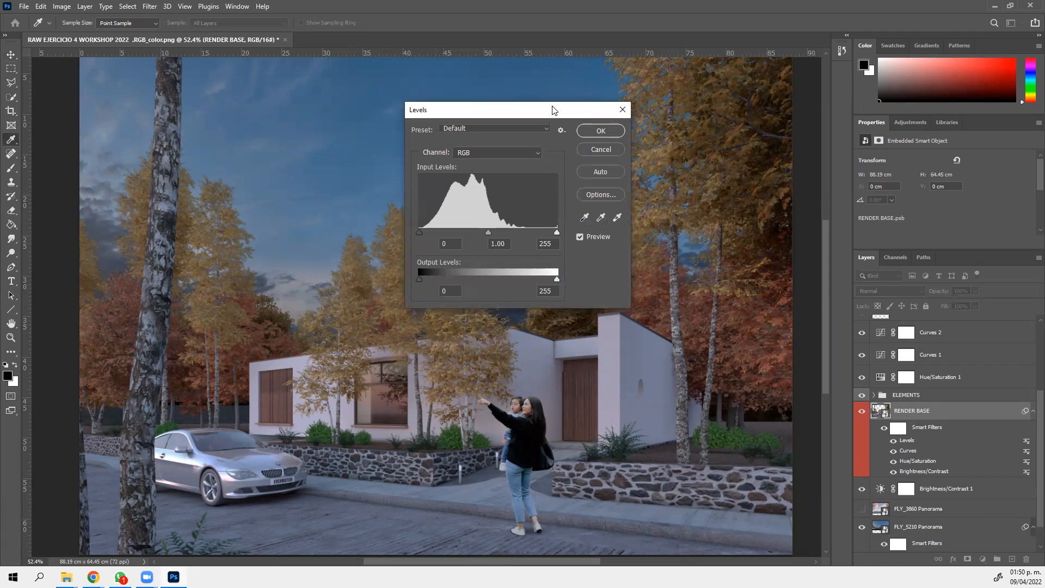
left_click_drag(553, 110, 833, 39)
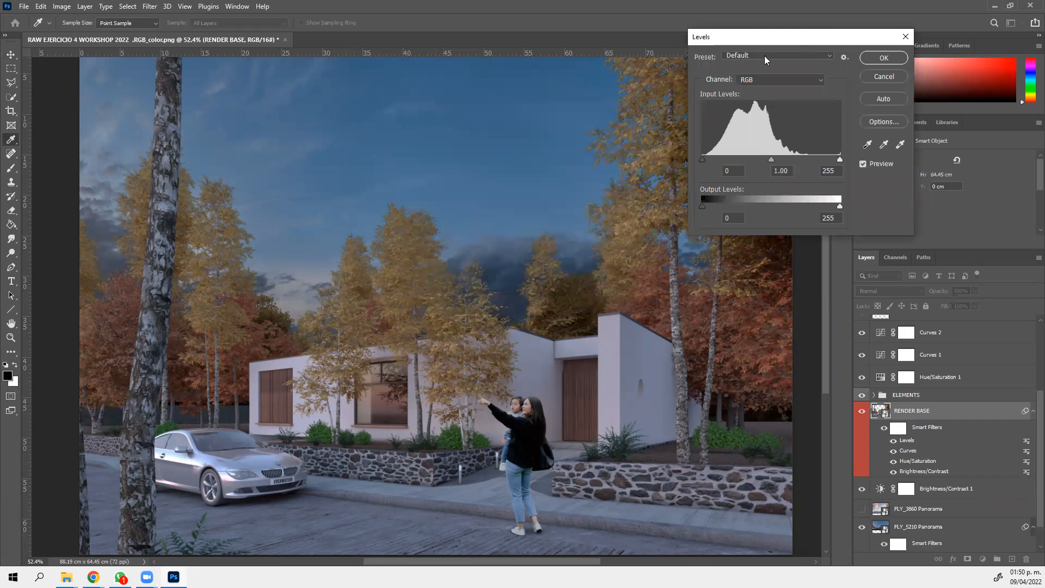
left_click(821, 81)
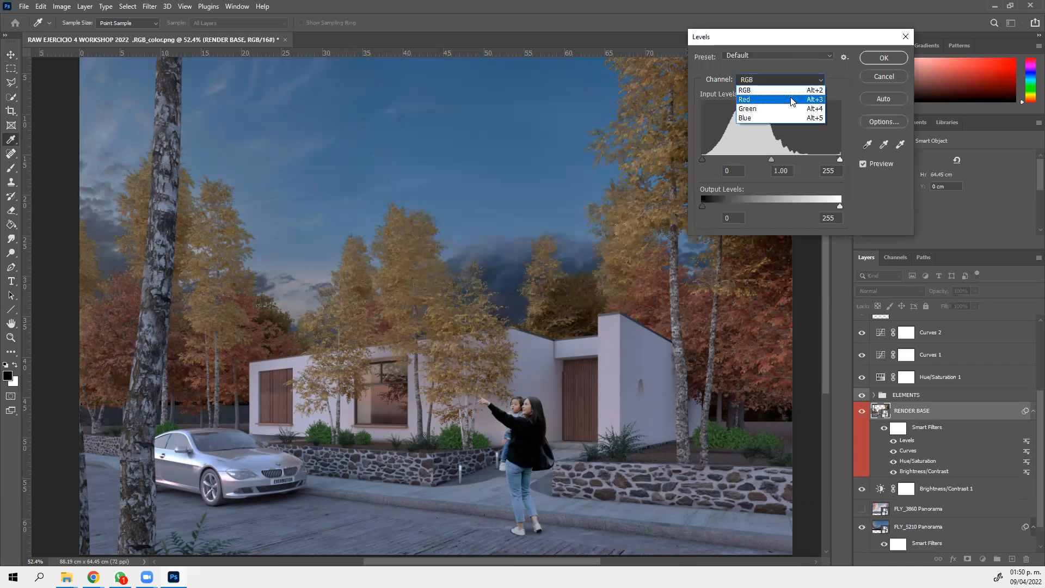
left_click(760, 119)
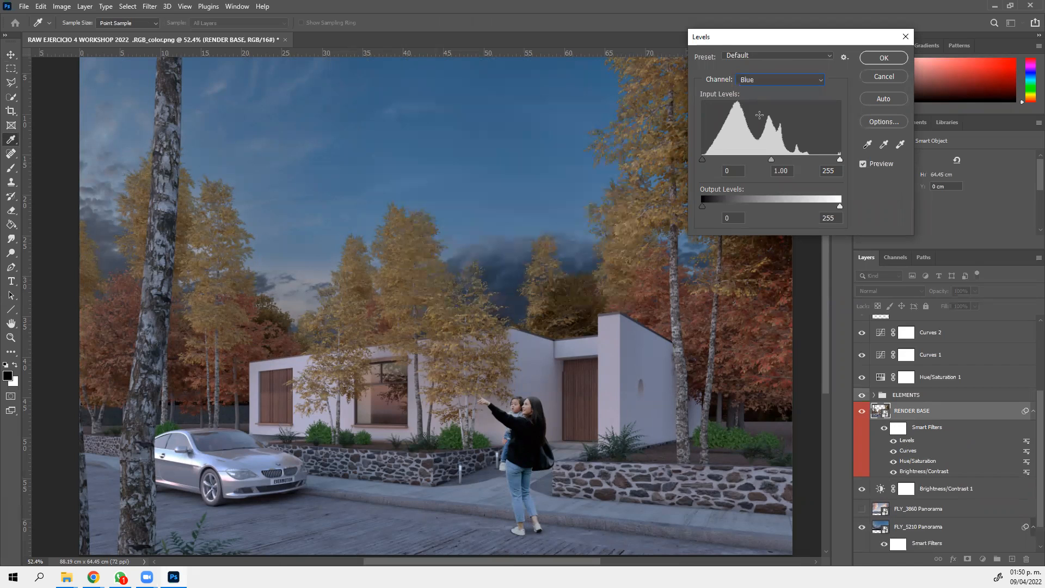
Set the Blue channel's midtone input level to 1.04 and compare the render with and without the adjustment
left_click_drag(772, 159, 738, 160)
left_click_drag(869, 167, 772, 166)
left_click_drag(769, 196, 773, 202)
left_click_drag(770, 198, 769, 198)
left_click(862, 164)
left_click(863, 164)
left_click(863, 164)
left_click(863, 163)
left_click(862, 164)
left_click(862, 164)
Switch Levels to the Red channel, set its midtone input level to 0.96, and compare with the original render
left_click(783, 80)
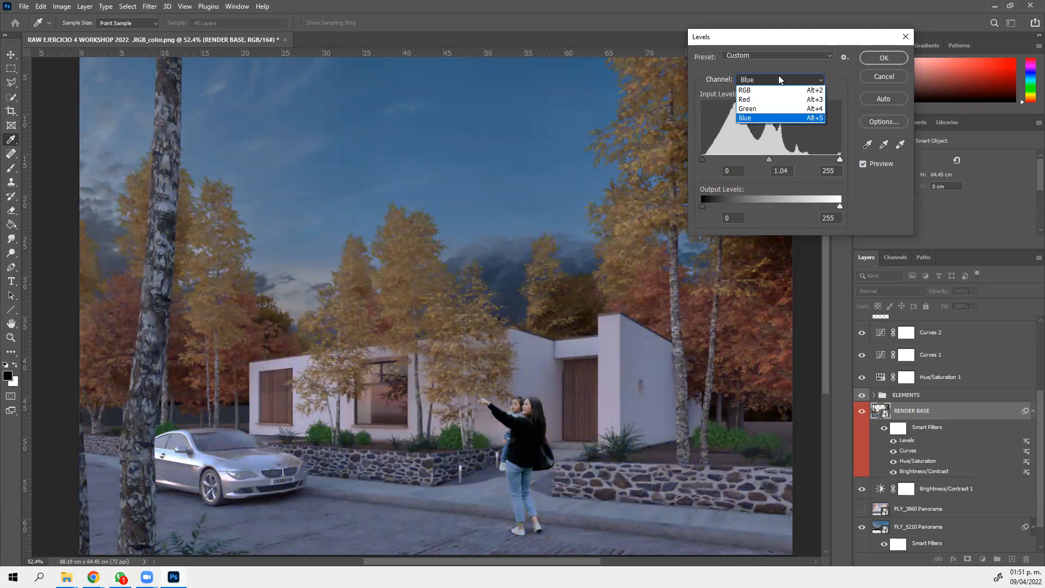
left_click(761, 100)
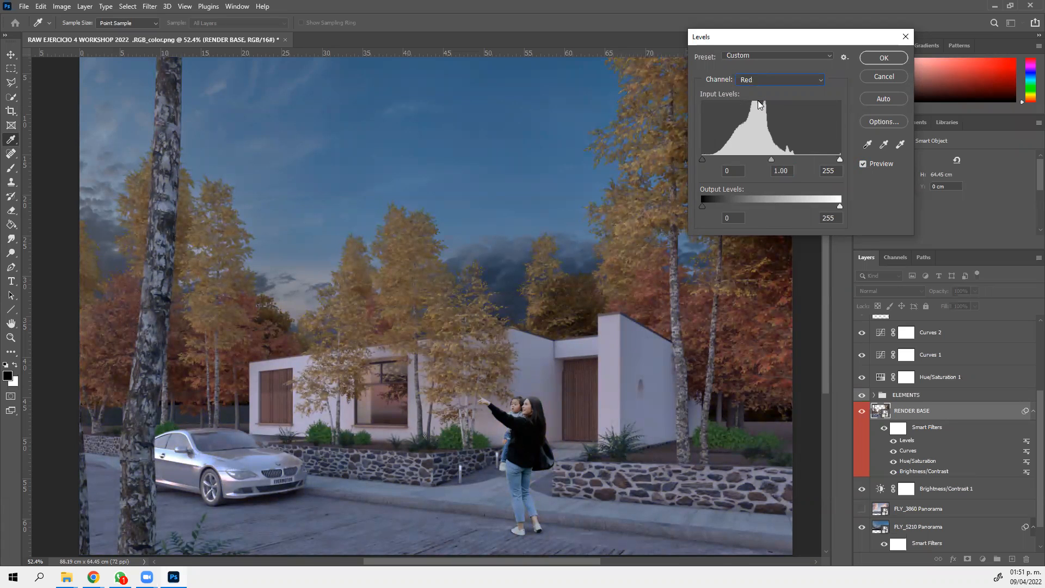
left_click_drag(771, 159, 771, 188)
double_click(774, 172)
type("0.96")
left_click(863, 164)
left_click(863, 163)
left_click(863, 164)
left_click(863, 164)
left_click(862, 164)
Refine the Red channel's midtone level to 0.98 and then 0.99, comparing the render with and without each change
left_click(783, 170)
type("0.98")
left_click(863, 165)
left_click(864, 164)
left_click(864, 164)
key("BackSpace")
type("9")
left_click(863, 164)
left_click(864, 165)
Reduce the Blue channel's midtone level to 1.02, compare the preview, and apply the Levels adjustment
left_click(778, 80)
left_click(747, 119)
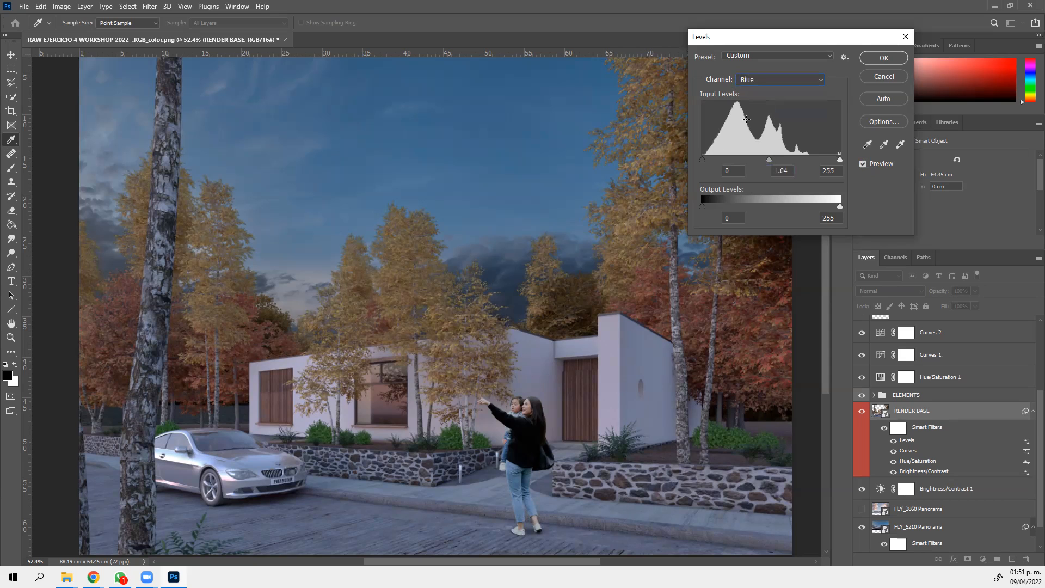
key("Down")
key("Down")
left_click(863, 164)
left_click(863, 165)
left_click(863, 165)
left_click(863, 165)
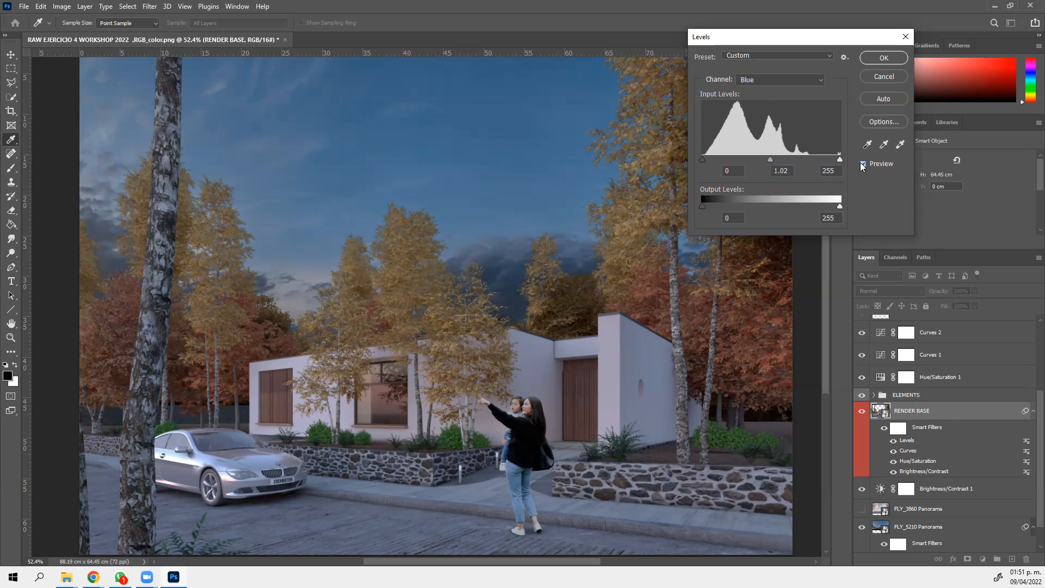
left_click(877, 60)
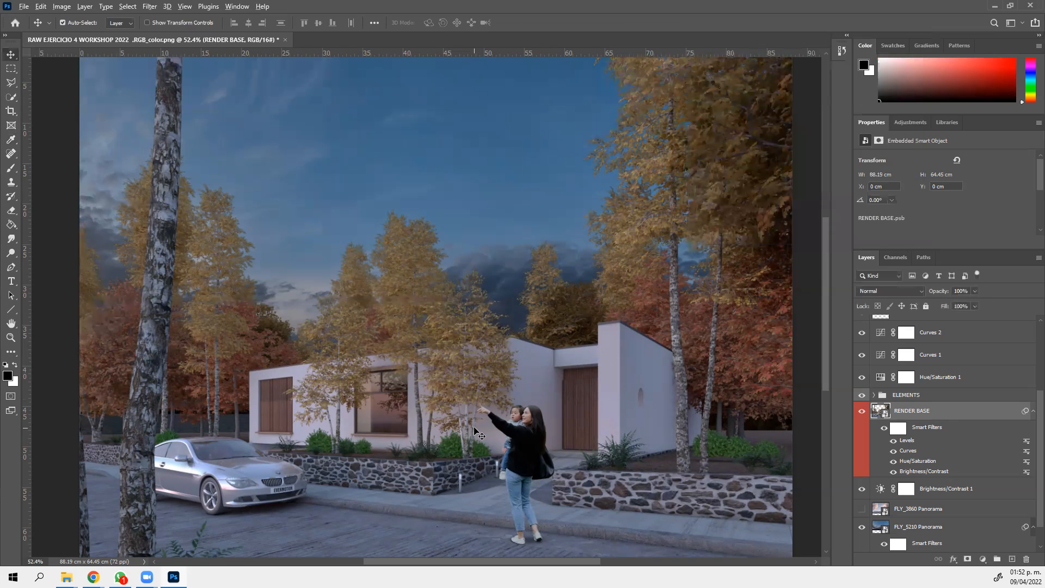
Select the ESCALA layer and compare the full scene with and without the people
scroll(474, 430, "down", 1)
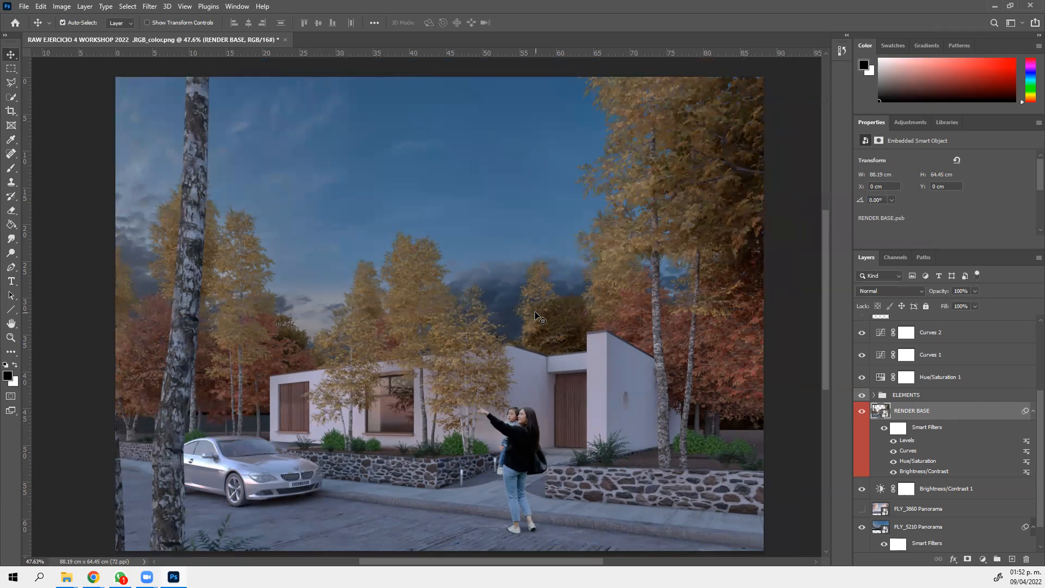
scroll(888, 409, "up", 4)
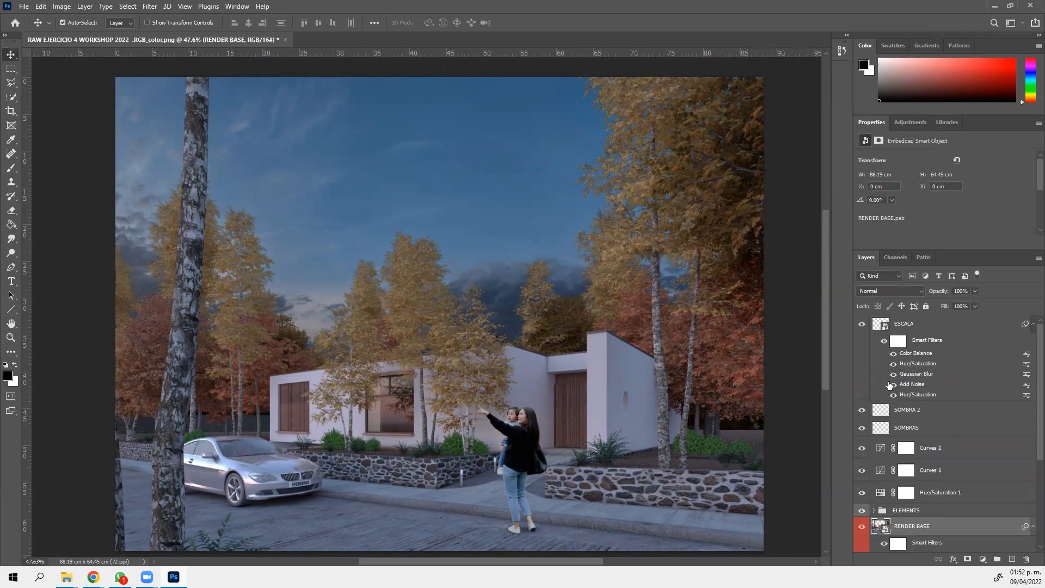
left_click(900, 326)
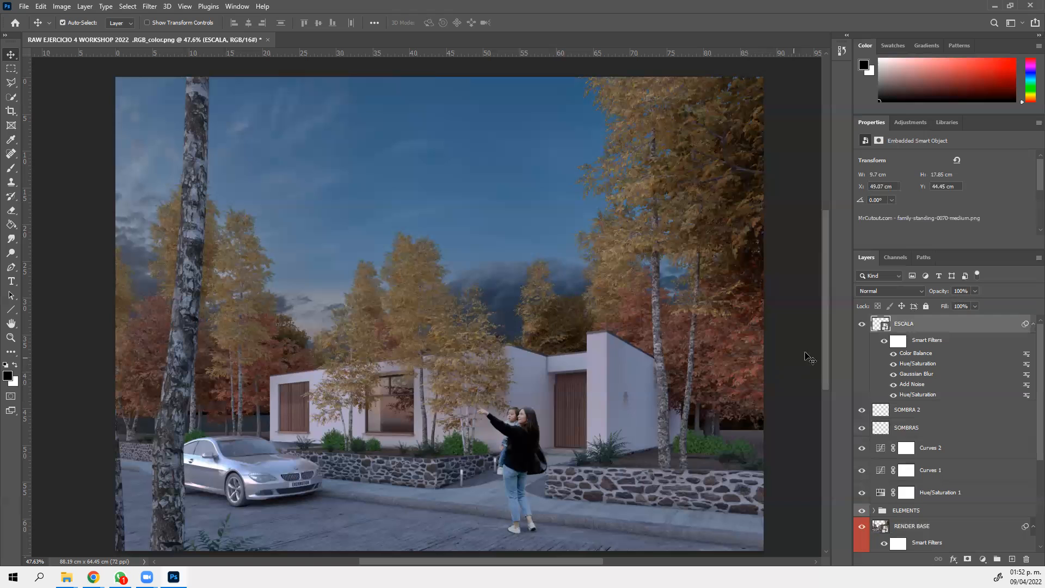
left_click(861, 325)
left_click(861, 325)
Apply Curves to the ESCALA layer, lifting the shadows at input 84 to output 88 and lowering the upper midtones, and compare the result
key("ctrl+m")
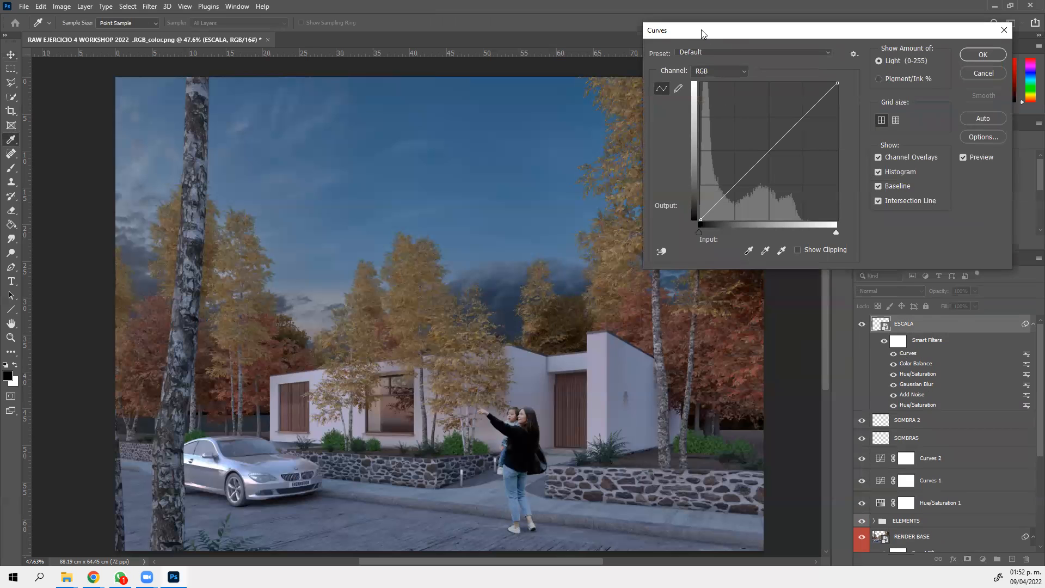
left_click_drag(702, 34, 686, 33)
left_click(731, 173)
mouse_move(731, 173)
left_mouse_down()
mouse_move(719, 181)
mouse_move(733, 183)
left_mouse_up()
mouse_move(773, 141)
left_mouse_down()
mouse_move(779, 133)
mouse_move(770, 139)
left_mouse_up()
mouse_move(735, 182)
left_mouse_down()
mouse_move(740, 172)
mouse_move(730, 171)
left_mouse_up()
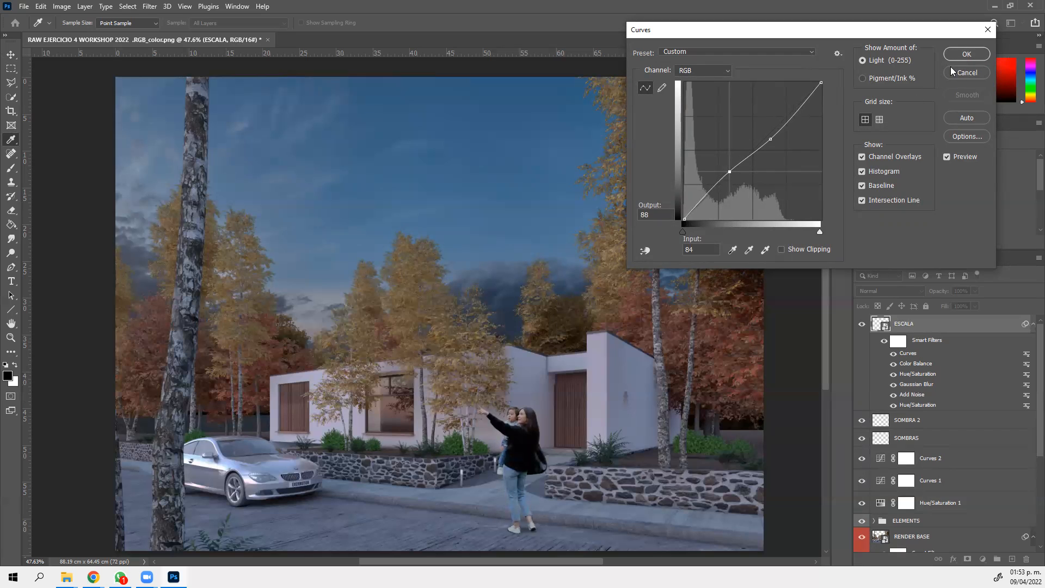
left_click(966, 54)
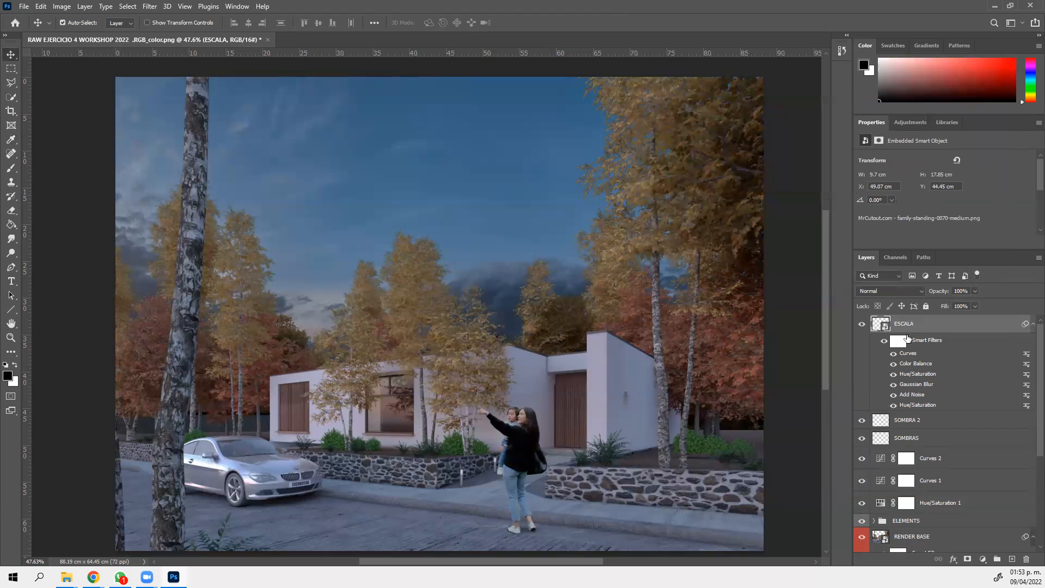
left_click(892, 353)
left_click(893, 355)
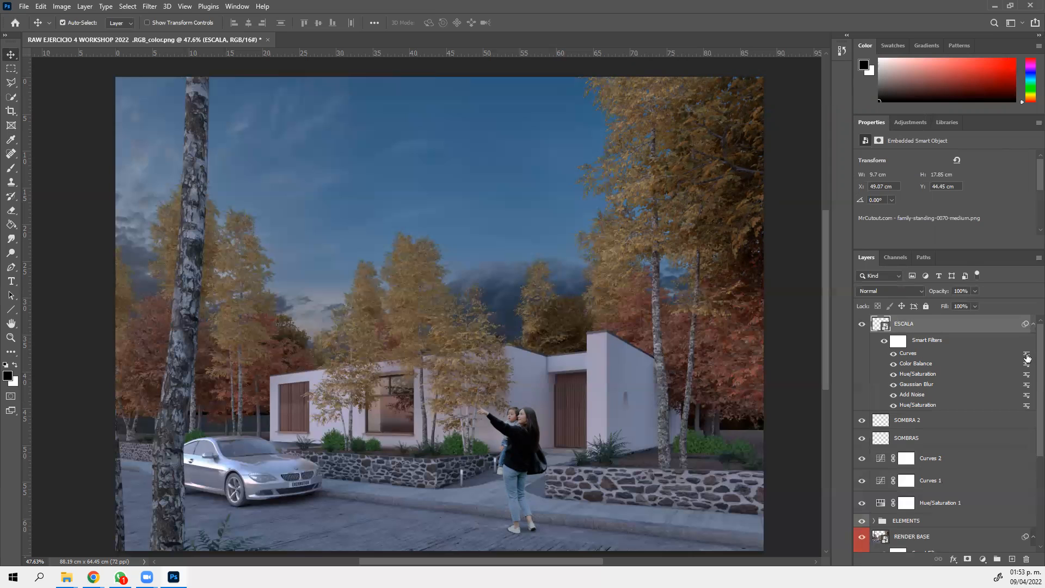
Set the blending opacity of the ESCALA layer's Curves filter to 80%, comparing the preview before applying it
key("space")
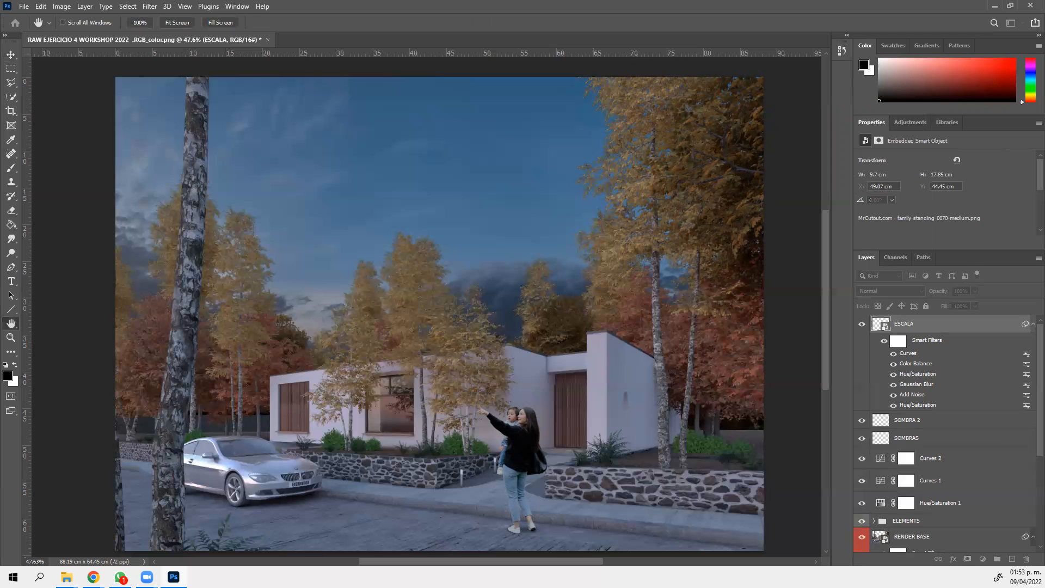
double_click(1026, 353)
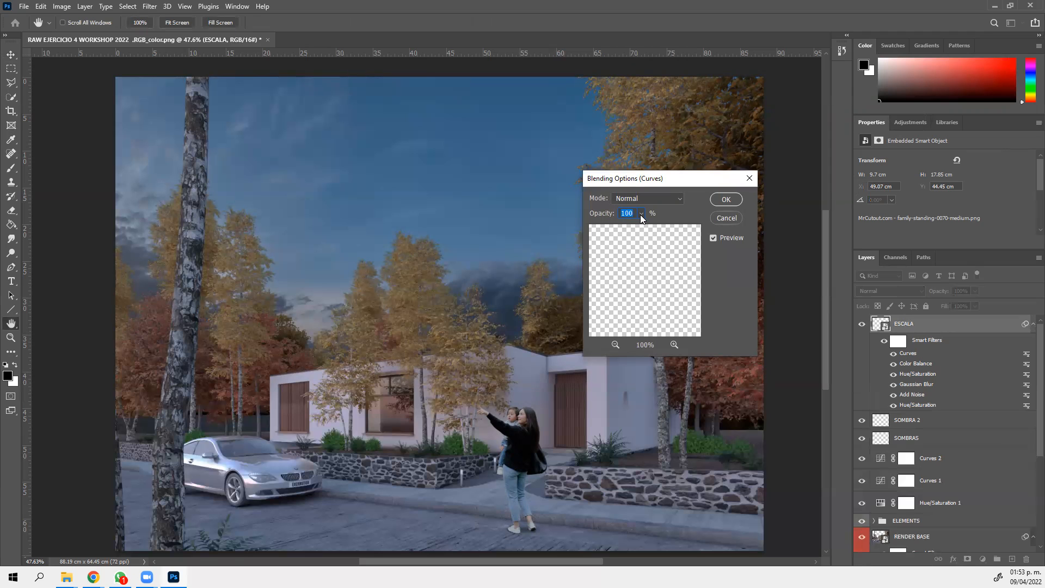
type("80")
left_click(714, 238)
left_click(714, 239)
left_click(728, 200)
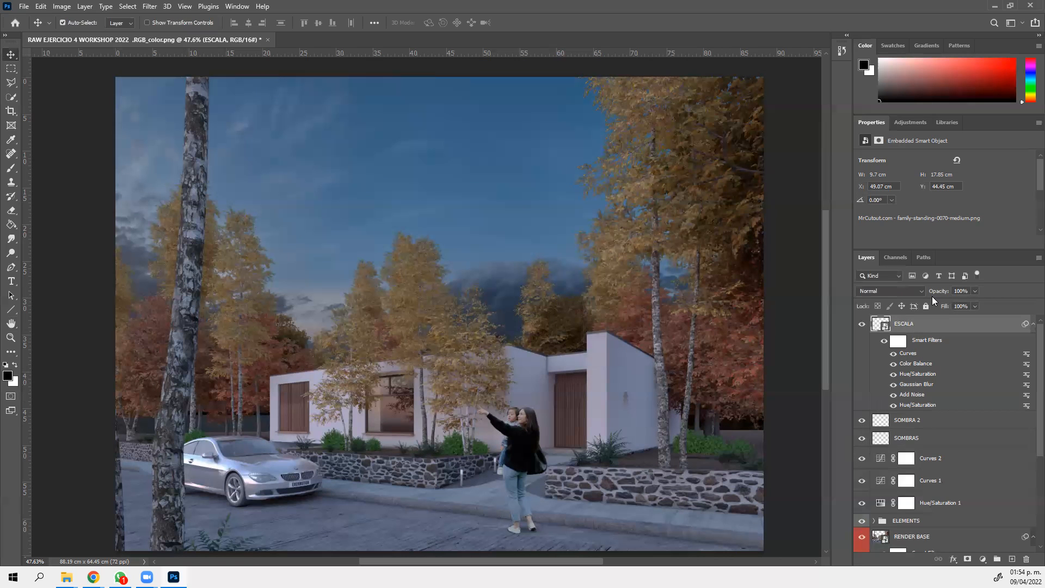
Try several opacities on the ESCALA layer, including 98%, 92% and 45%
left_click(961, 291)
type("98")
left_click(961, 291)
type("92")
key("Return")
type("40")
key("Return")
type("45")
key("Return")
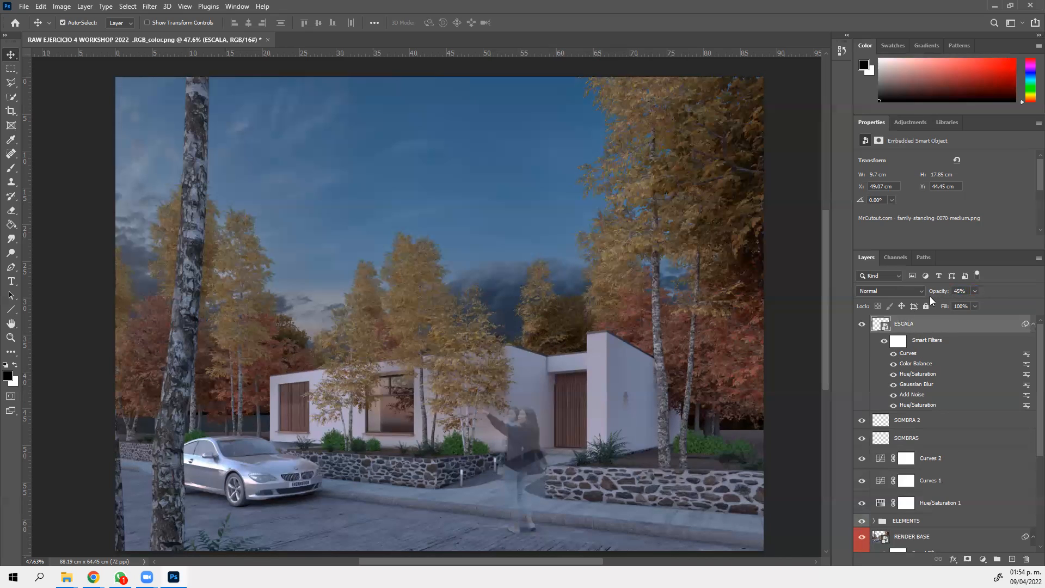
Fine-tune the ESCALA layer's opacity to 97% and check the people against the full scene
type("93")
key("Return")
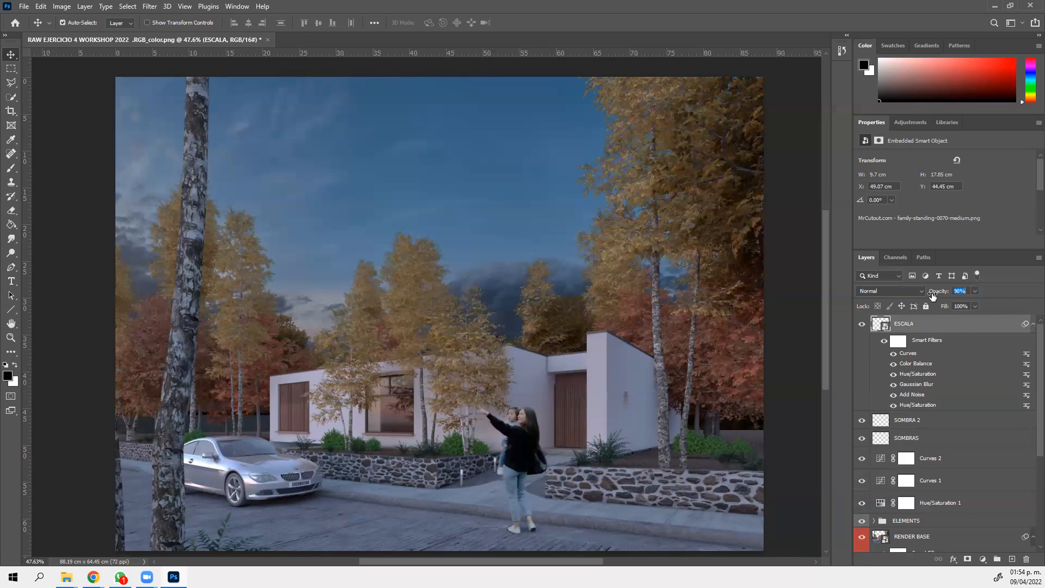
type("98")
key("Return")
key("Down")
scroll(481, 510, "down", 1)
scroll(426, 495, "up", 1)
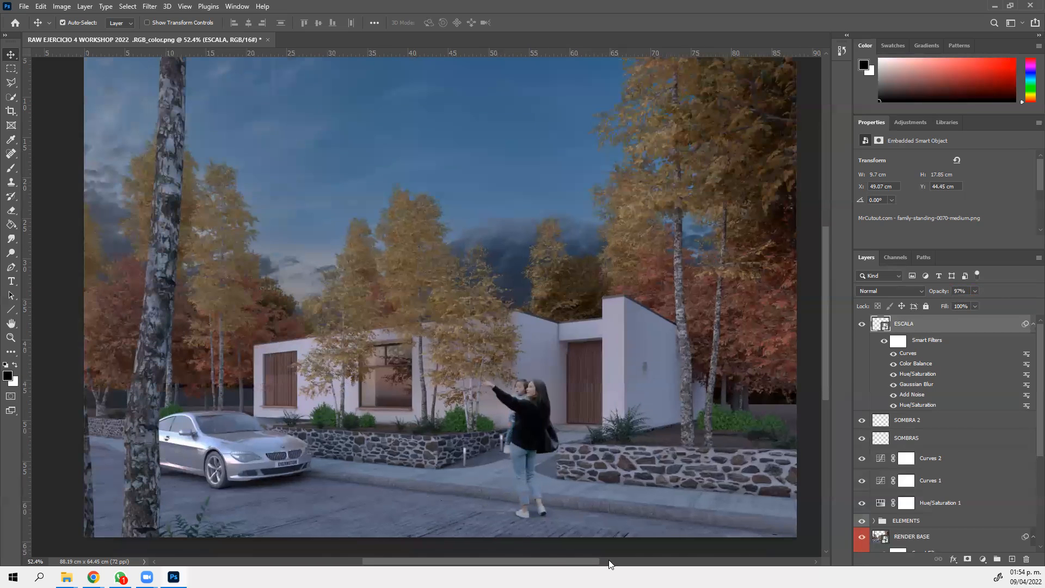
scroll(653, 429, "up", 2)
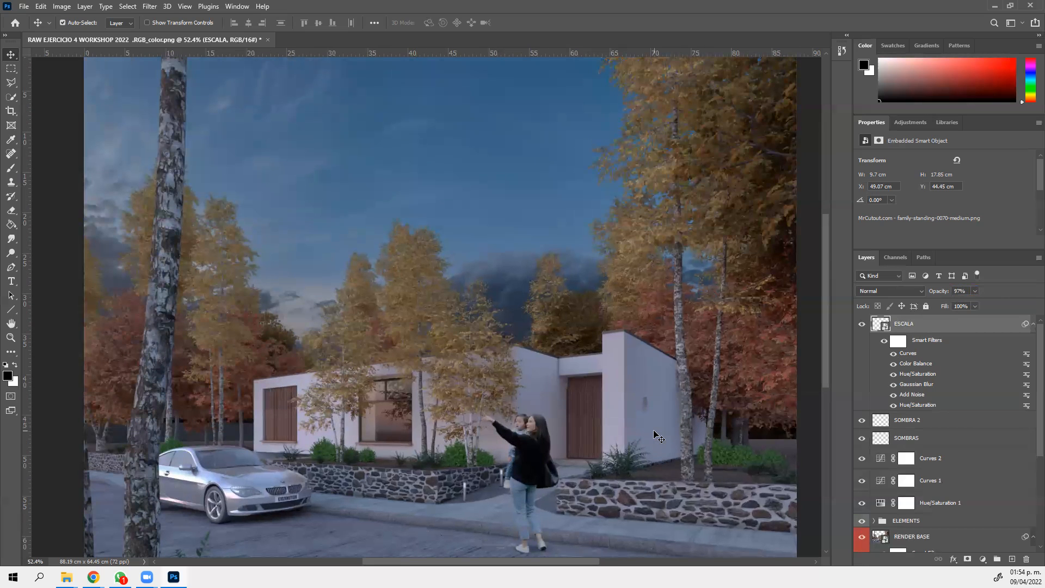
scroll(562, 419, "down", 2)
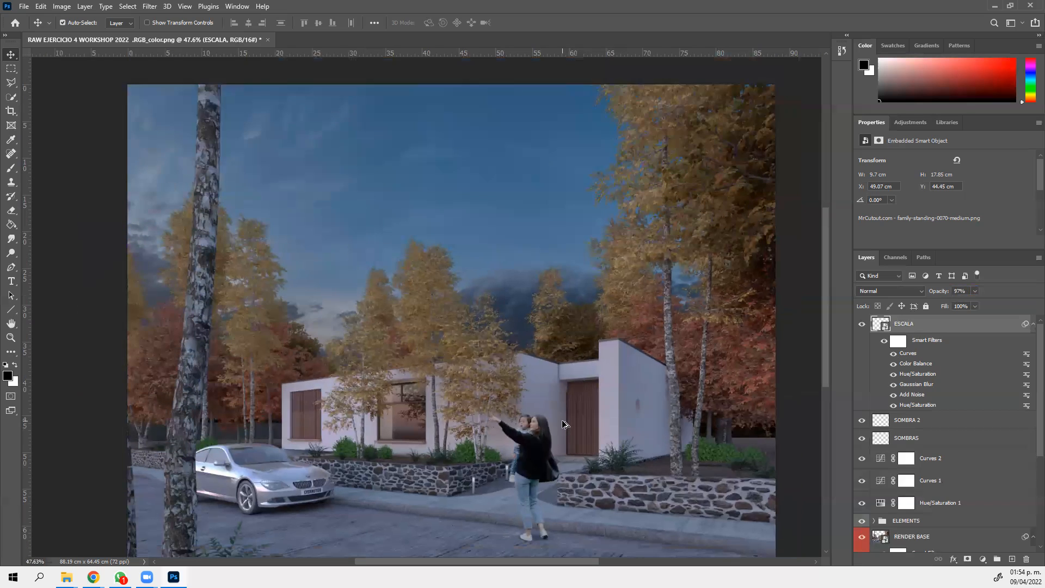
left_click_drag(579, 566, 588, 566)
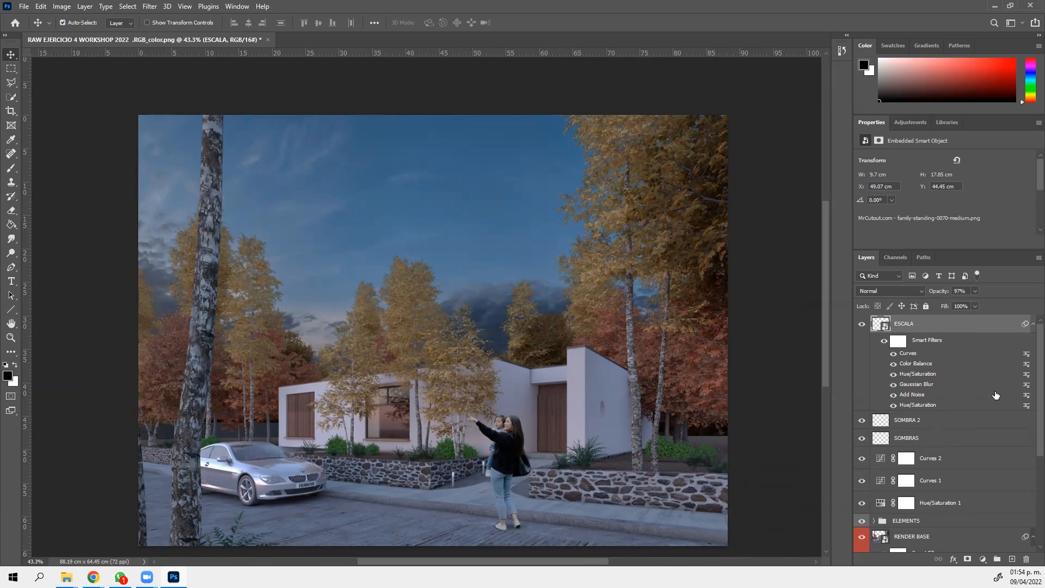
Add a Brightness/Contrast adjustment layer above ESCALA with brightness 10, and compare the render with and without it
left_click(988, 565)
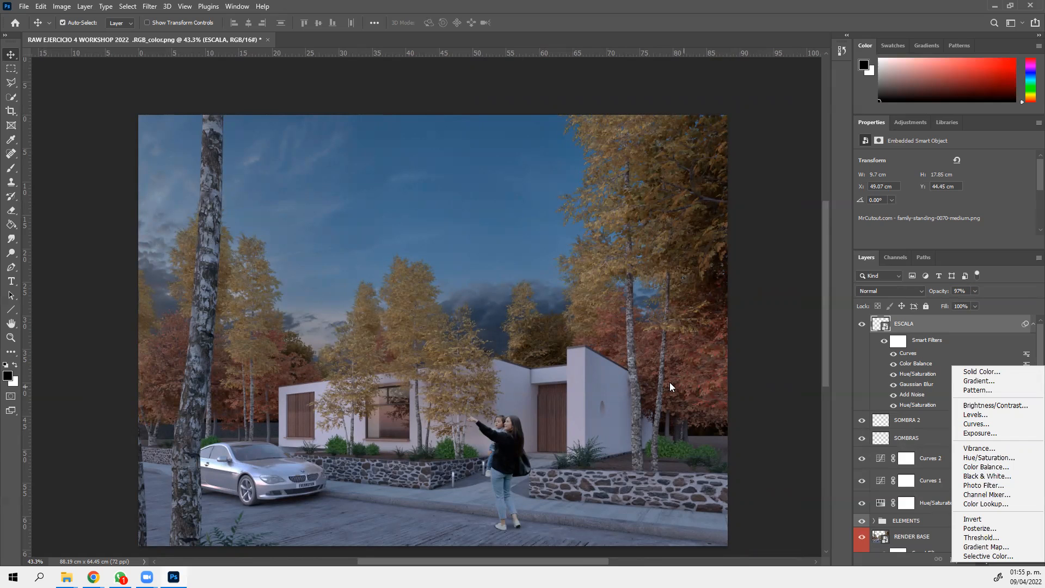
key("Escape")
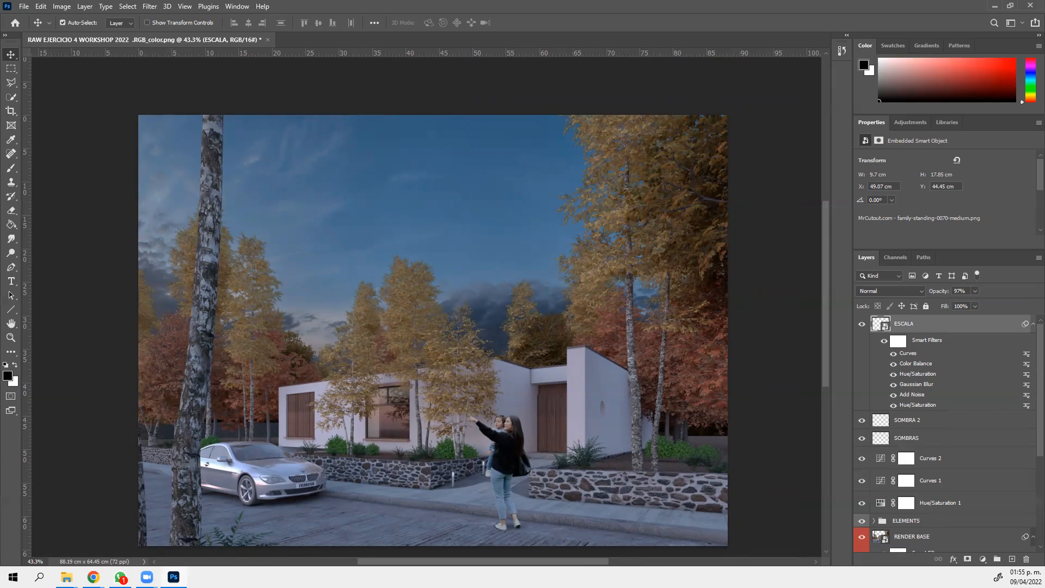
left_click(982, 561)
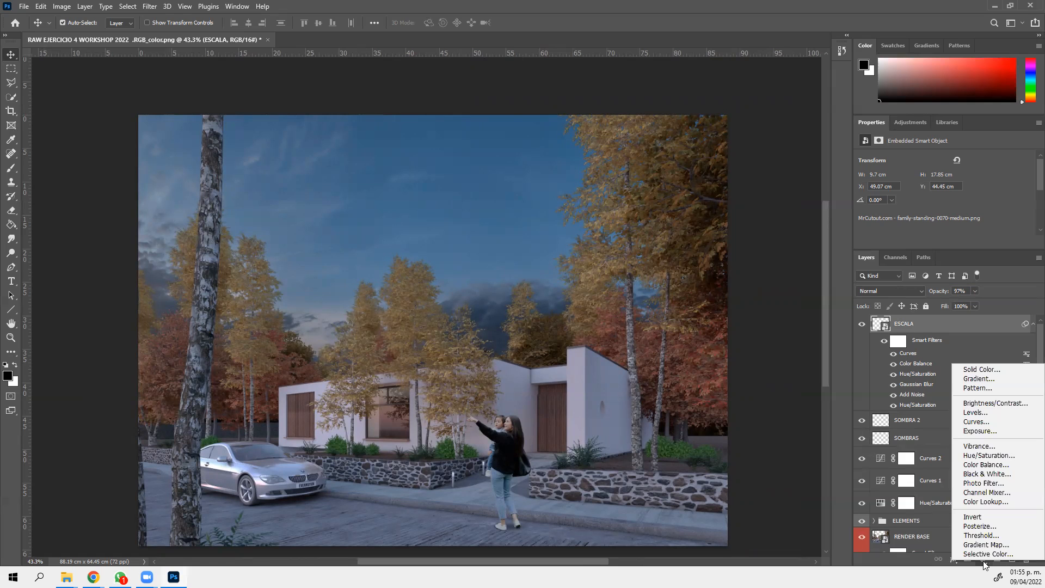
left_click(984, 404)
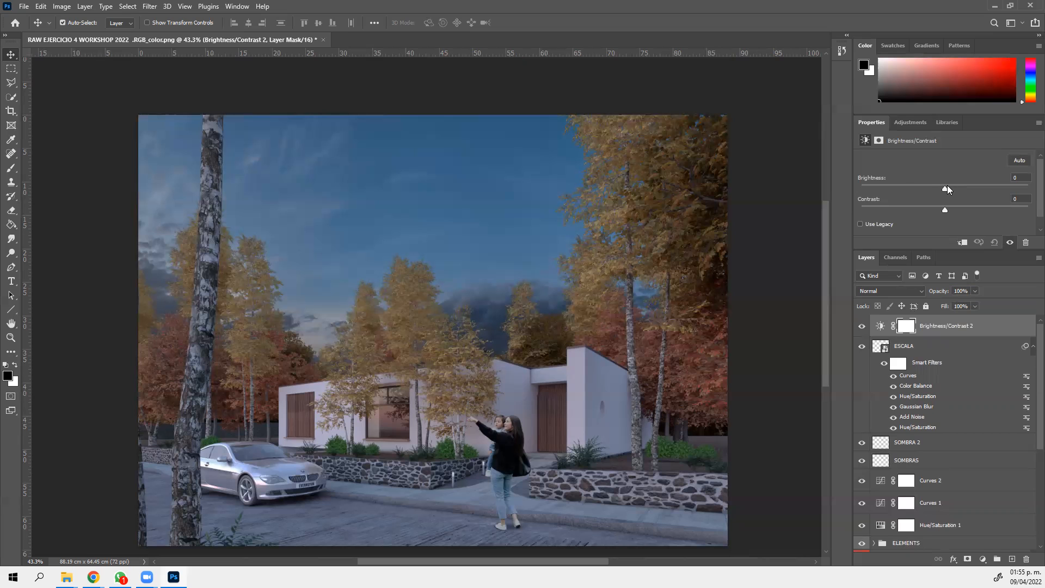
left_click_drag(947, 188, 949, 188)
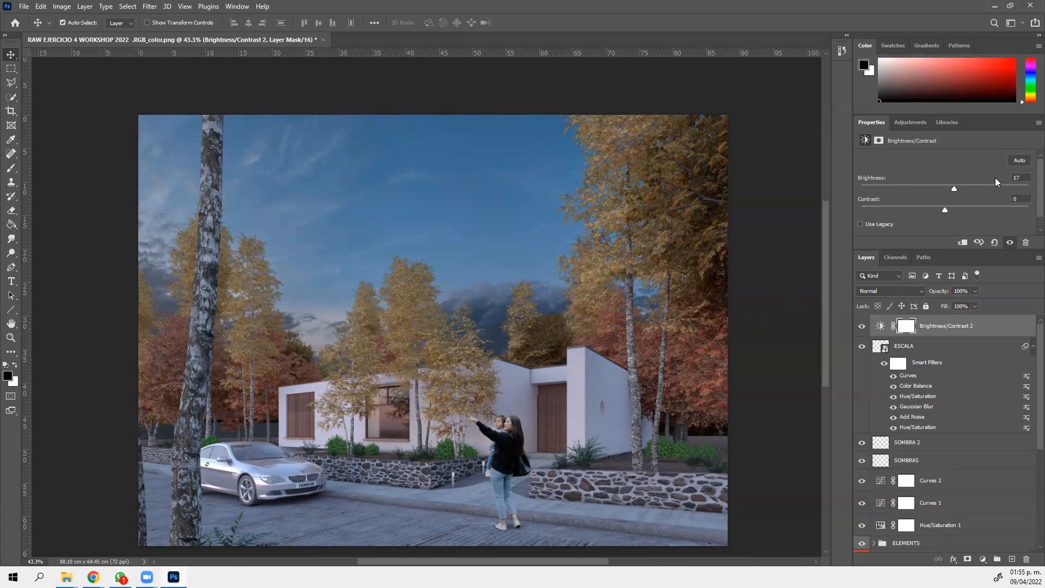
left_click(951, 188)
left_click(861, 327)
left_click(861, 327)
left_click(859, 328)
left_click(860, 328)
Add a Curves adjustment layer above Brightness/Contrast 2, lowering the midtones at input 107 to output 99
left_click(982, 559)
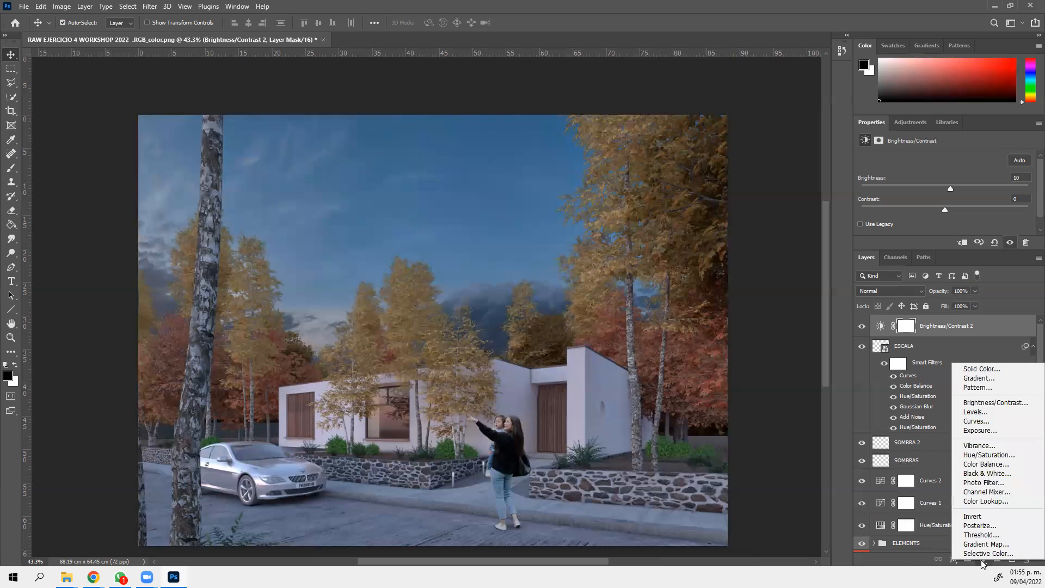
left_click(980, 420)
left_click_drag(948, 255, 945, 372)
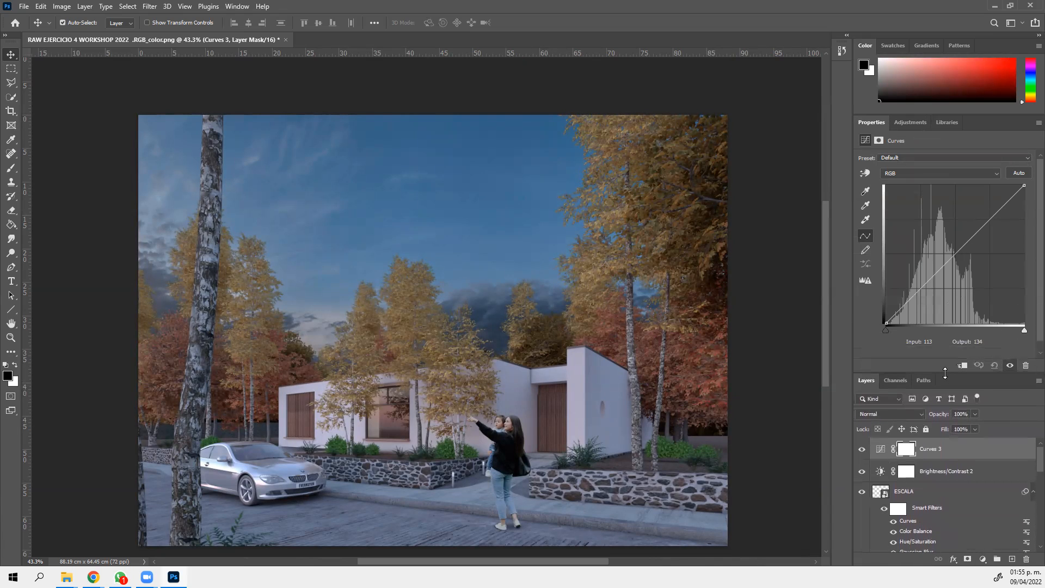
left_click(945, 265)
left_click_drag(945, 265, 944, 269)
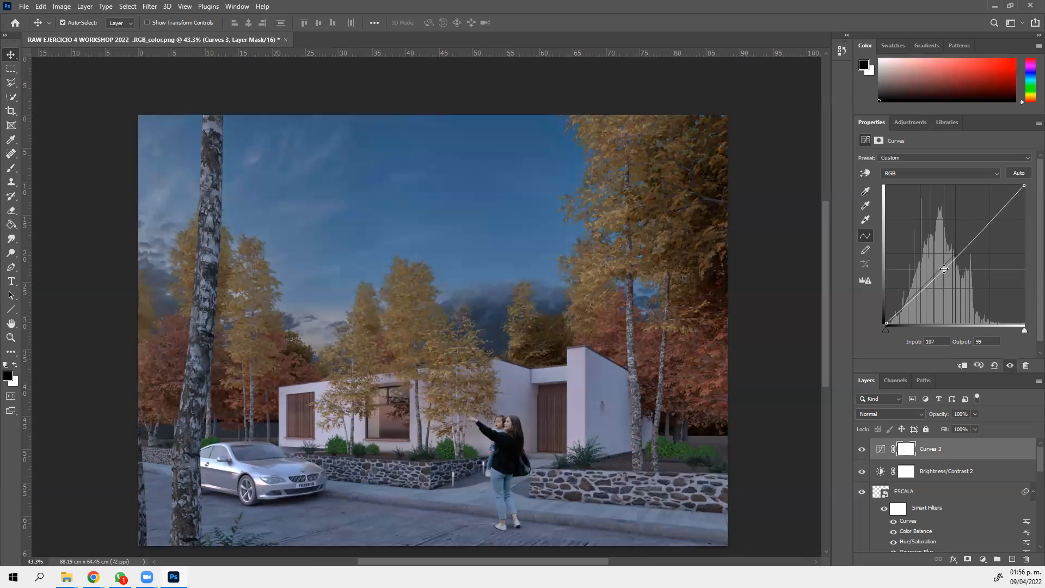
left_click_drag(931, 368, 949, 256)
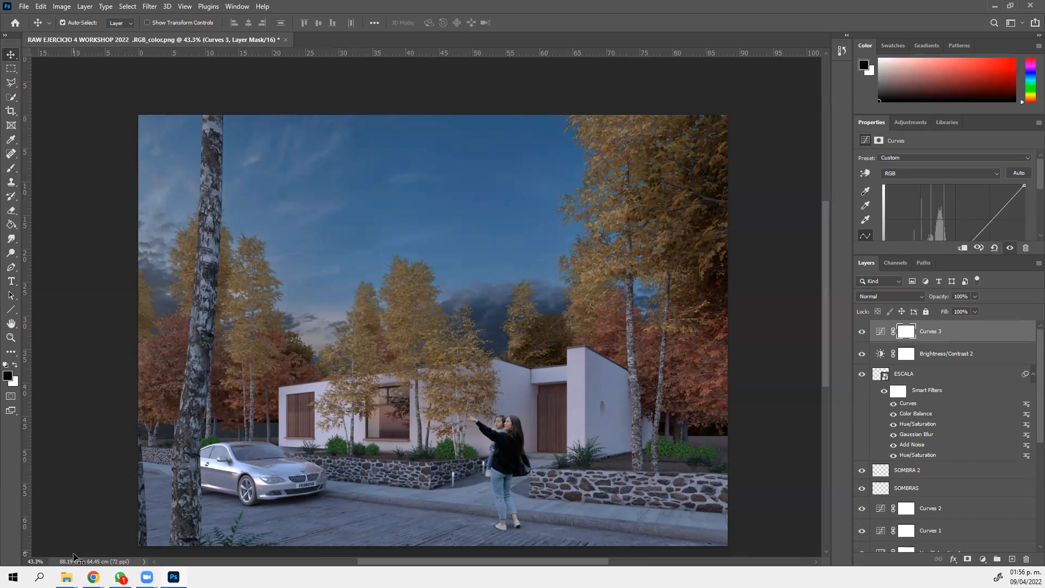
Switch to the File Explorer window showing the Lens Flarre Pack folder
mouse_move(66, 577)
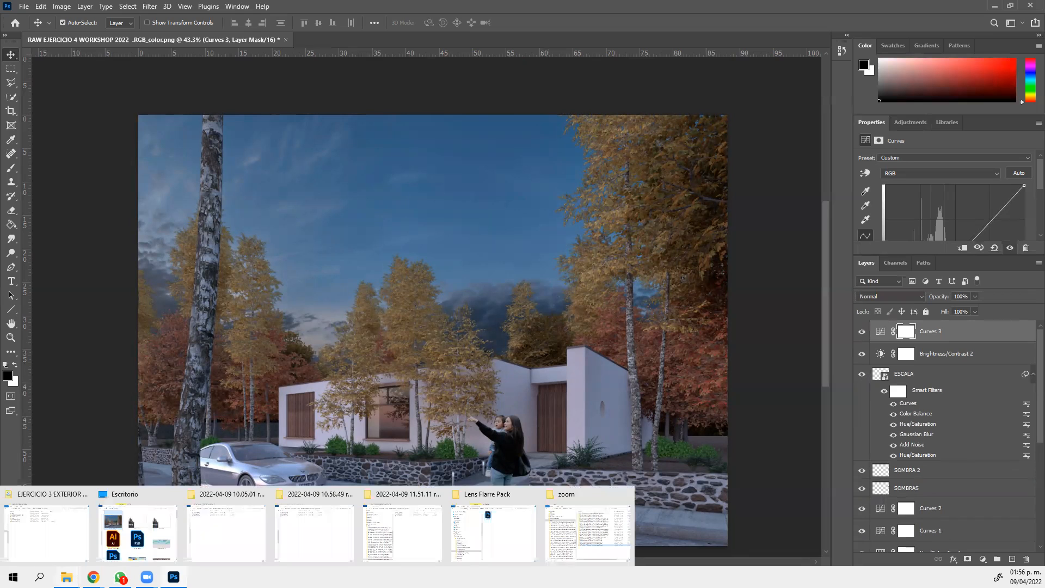
left_click(510, 541)
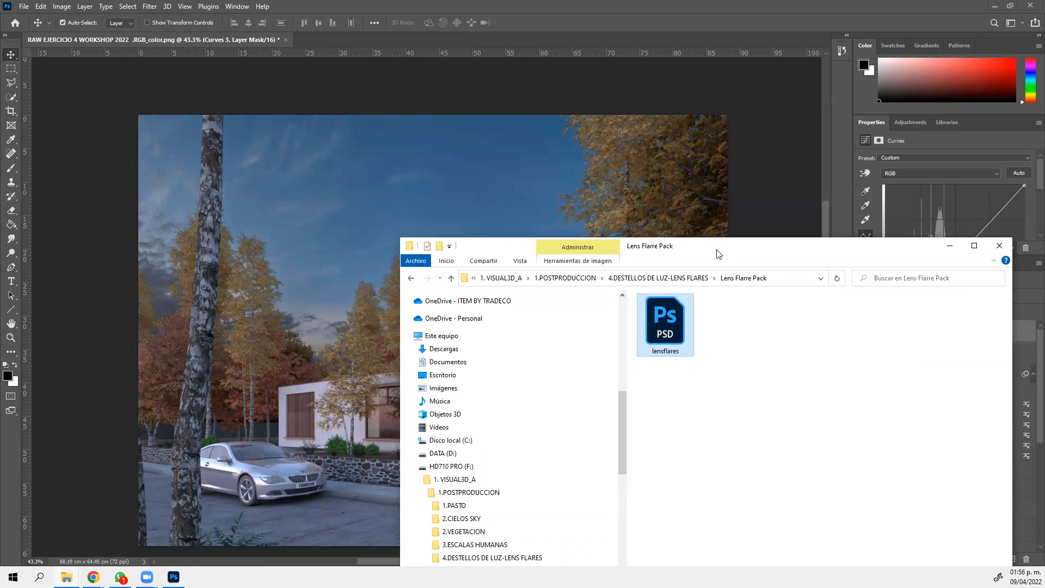
left_click_drag(716, 254, 691, 273)
Switch to the Bing Images page in Chrome and search for "lens flare"
left_click(94, 577)
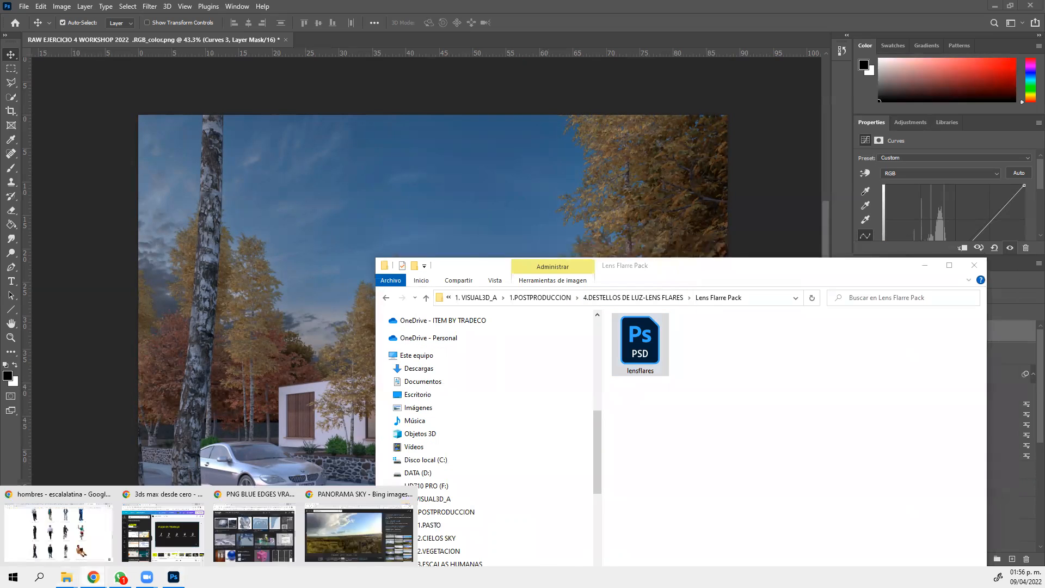
left_click(342, 542)
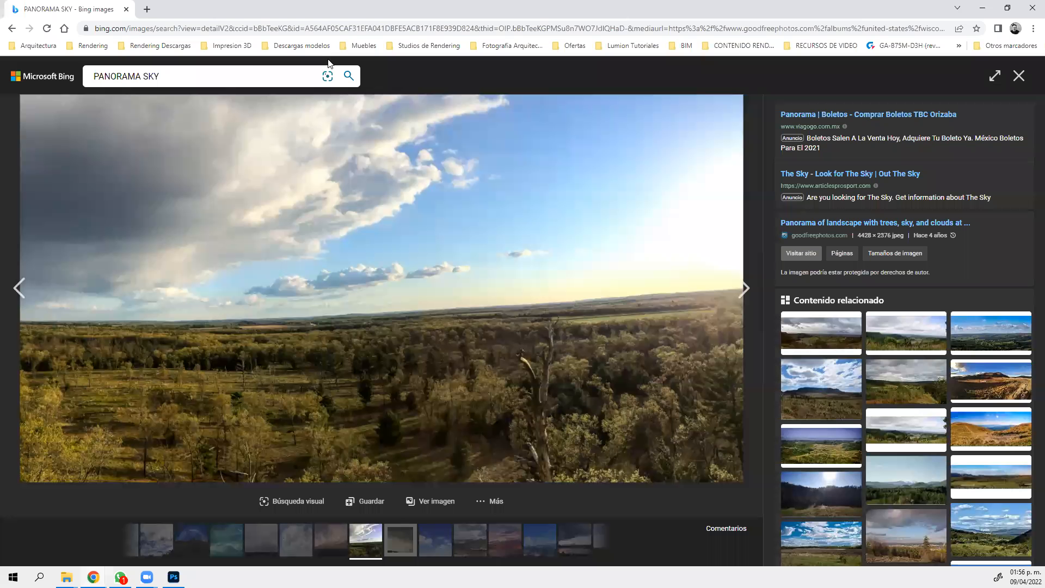
left_click_drag(241, 76, 2, 81)
type("LENS FLA")
key("Down")
key("Return")
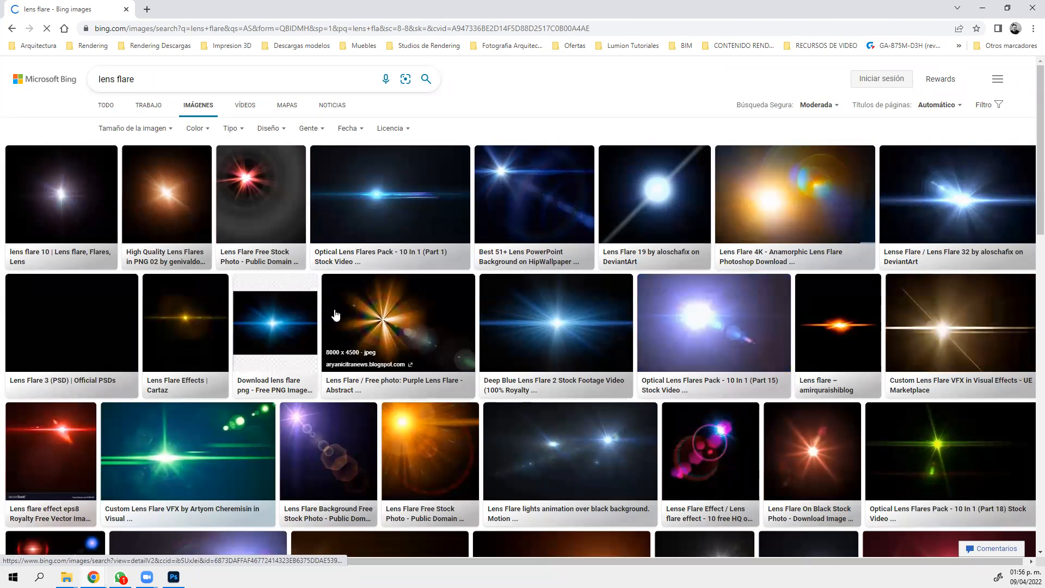
Browse the lens flare image results and open the landscape photo with the sun flaring over the mountain
scroll(354, 330, "down", 4)
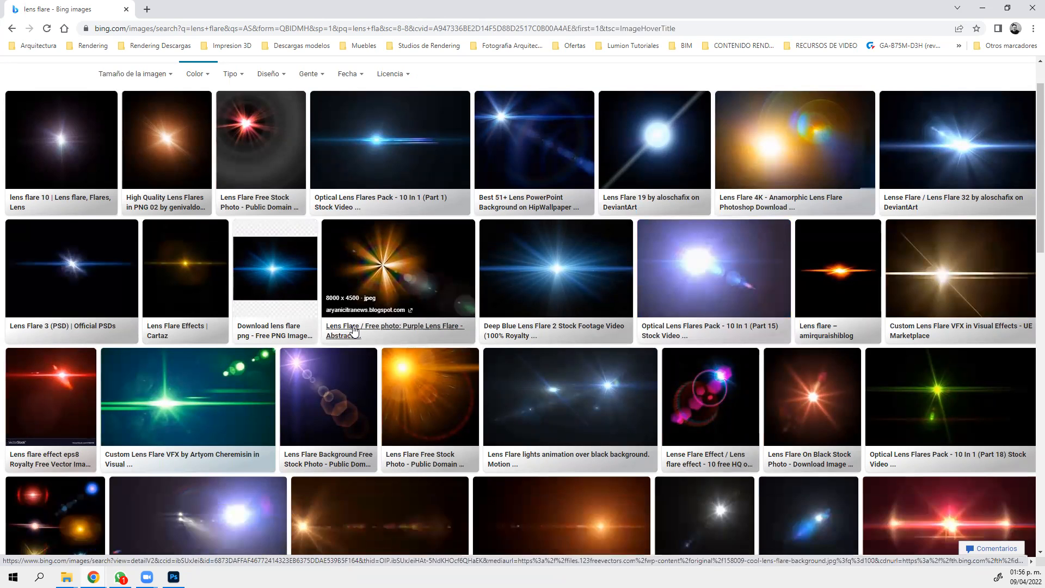
scroll(354, 330, "down", 1)
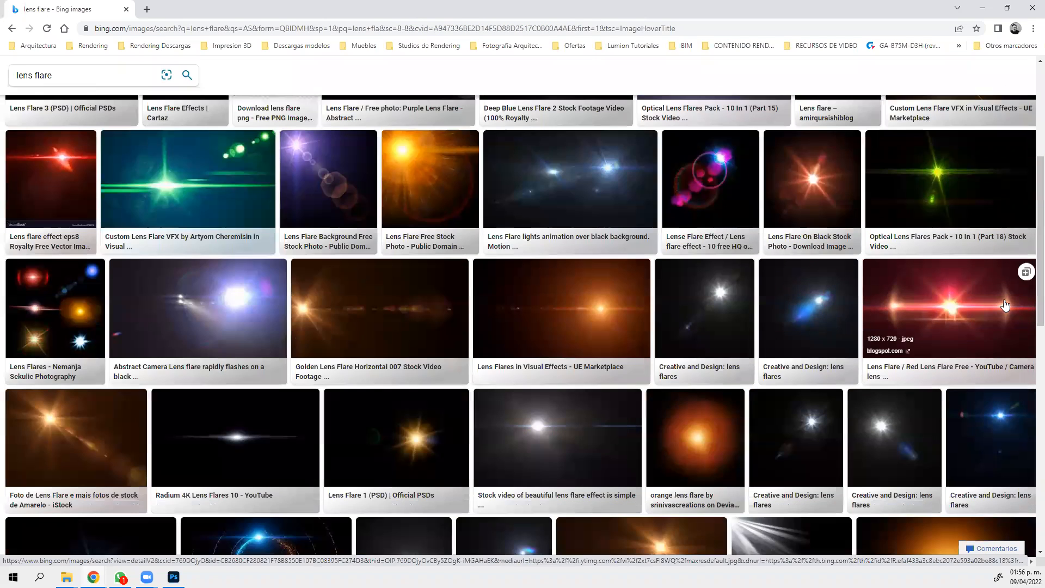
scroll(1004, 305, "up", 2)
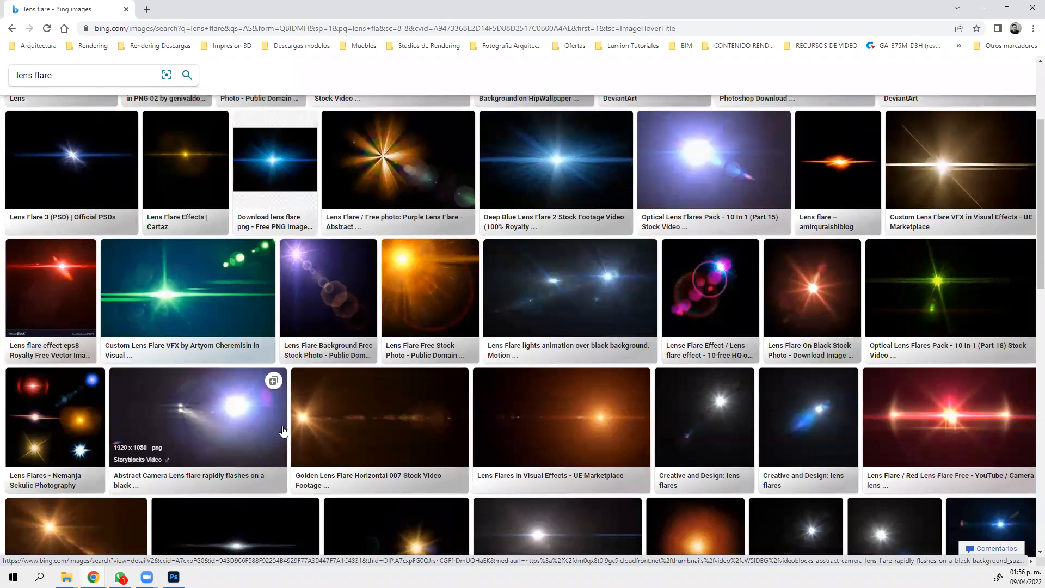
scroll(283, 431, "down", 4)
scroll(283, 431, "down", 1)
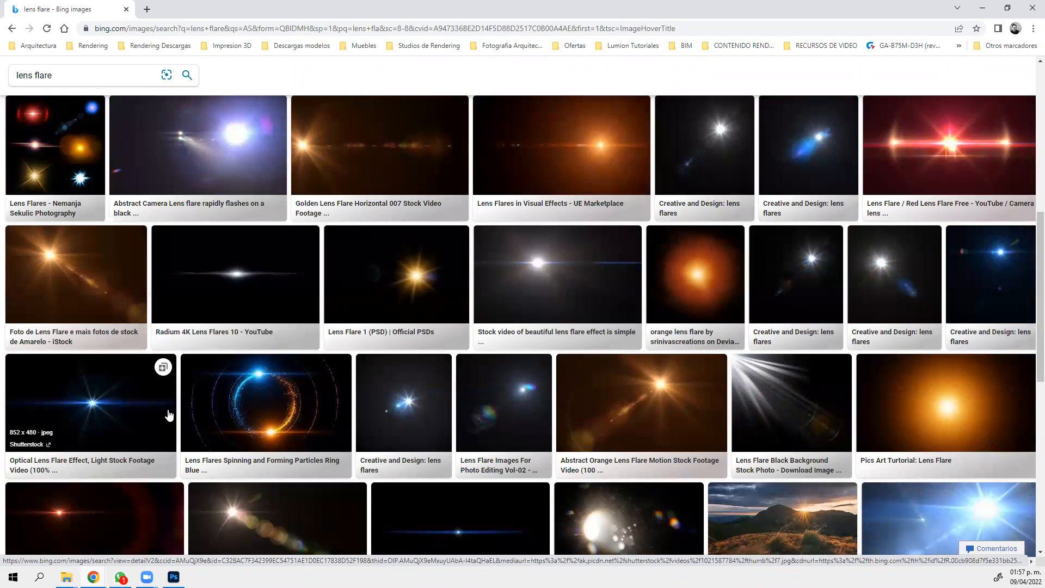
scroll(199, 417, "down", 3)
scroll(200, 417, "down", 1)
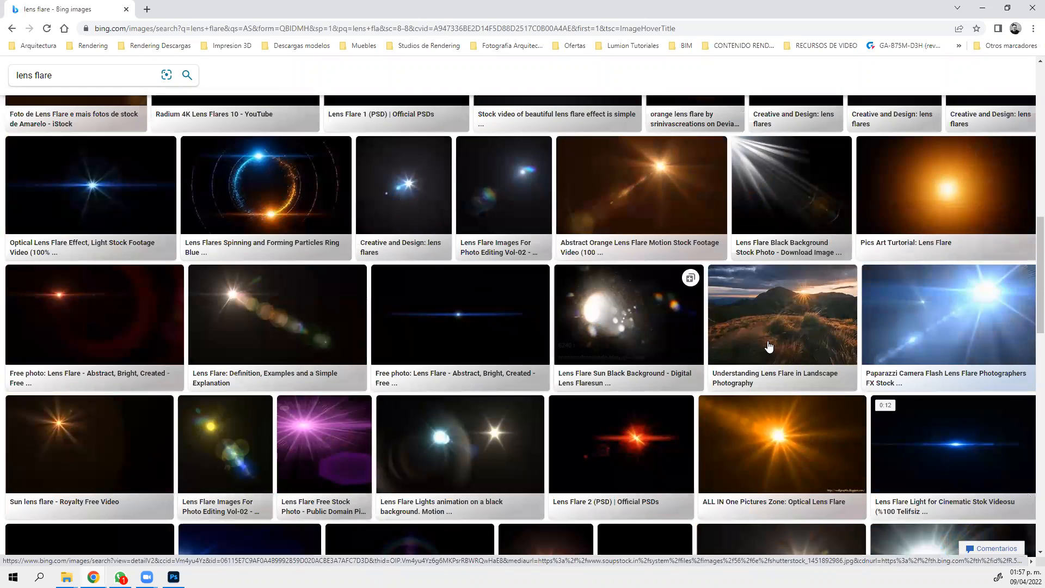
scroll(778, 305, "down", 1)
left_click(789, 252)
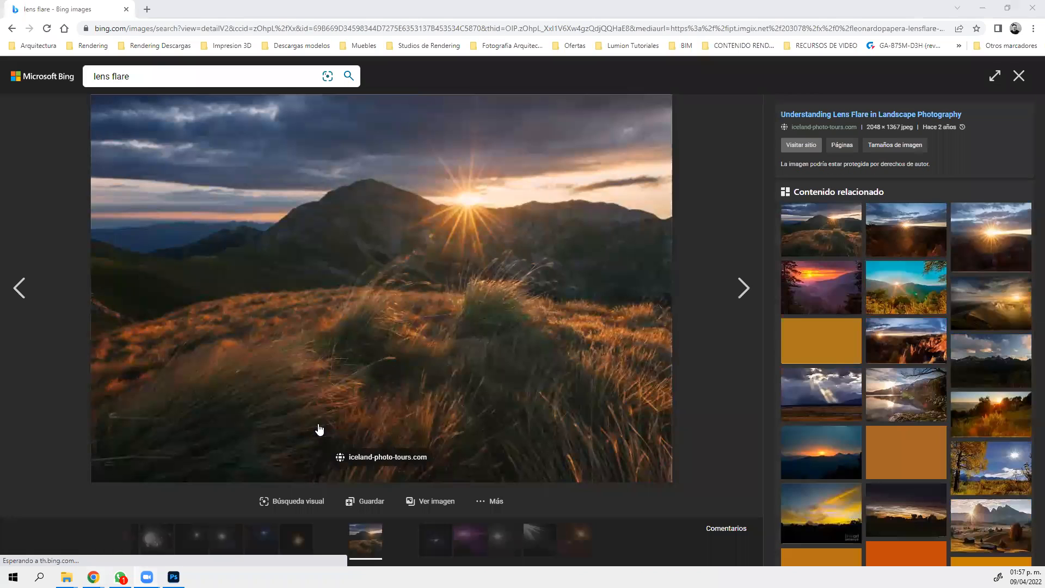
Return to the Lens Flarre Pack folder and open the lensflares PSD in Photoshop
left_click(983, 9)
left_click_drag(728, 267, 582, 189)
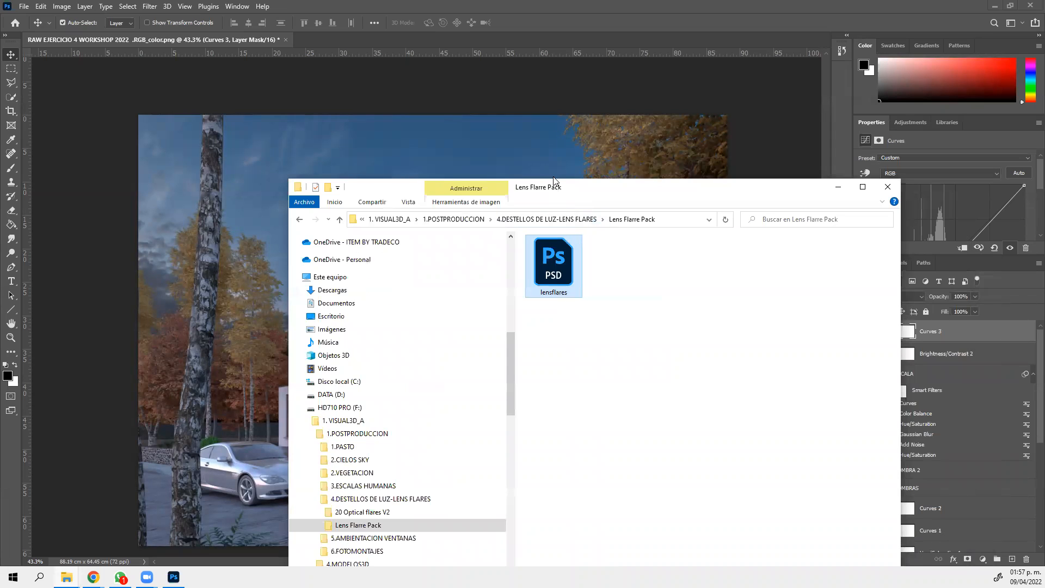
left_click_drag(545, 185, 543, 142)
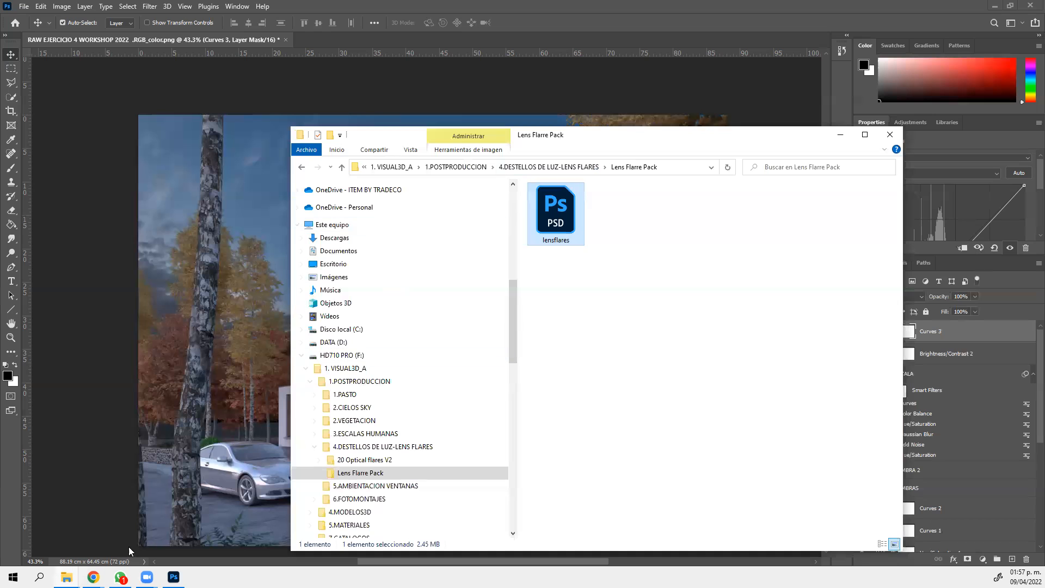
double_click(559, 216)
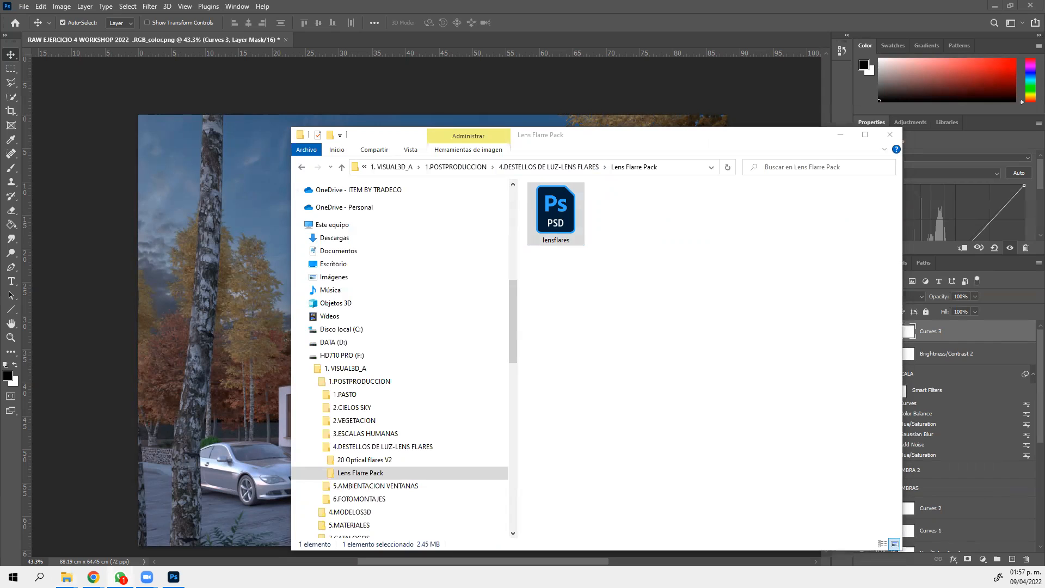
left_click(513, 277)
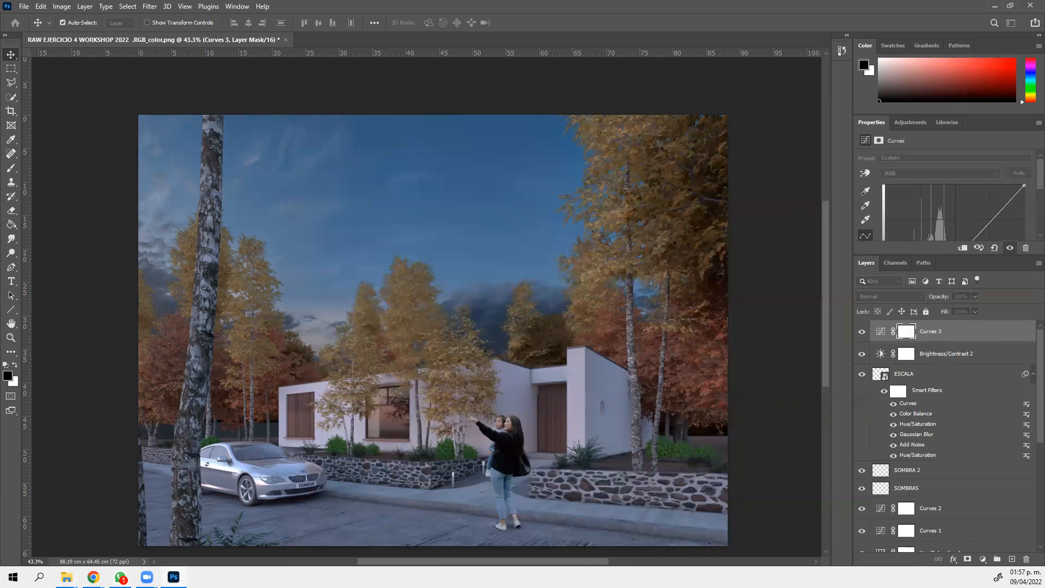
left_click(729, 253)
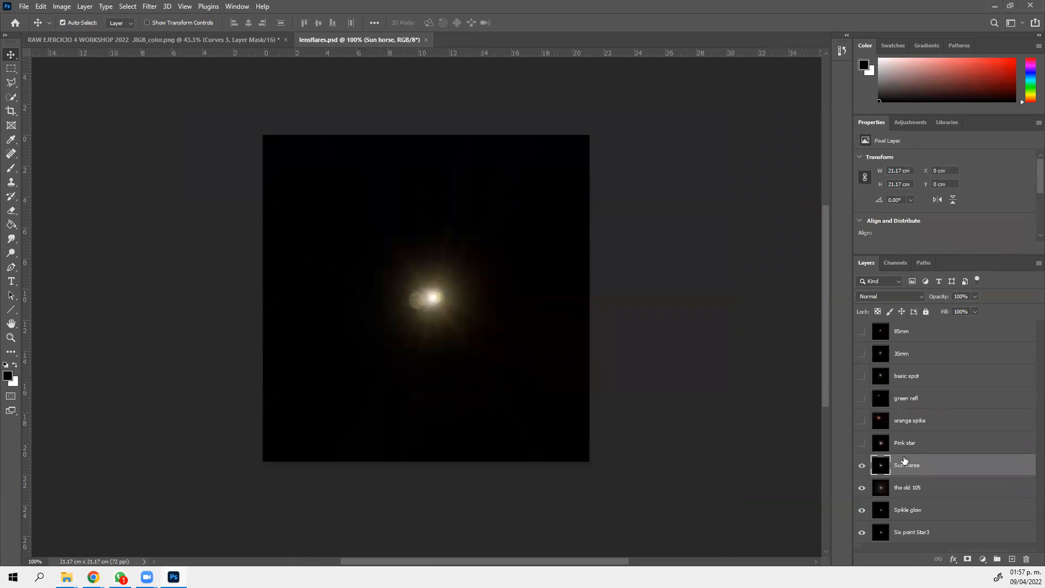
Preview the lower flares by hiding their layers one after another from Sun horse down, then show all the flare layers again
left_click(862, 465)
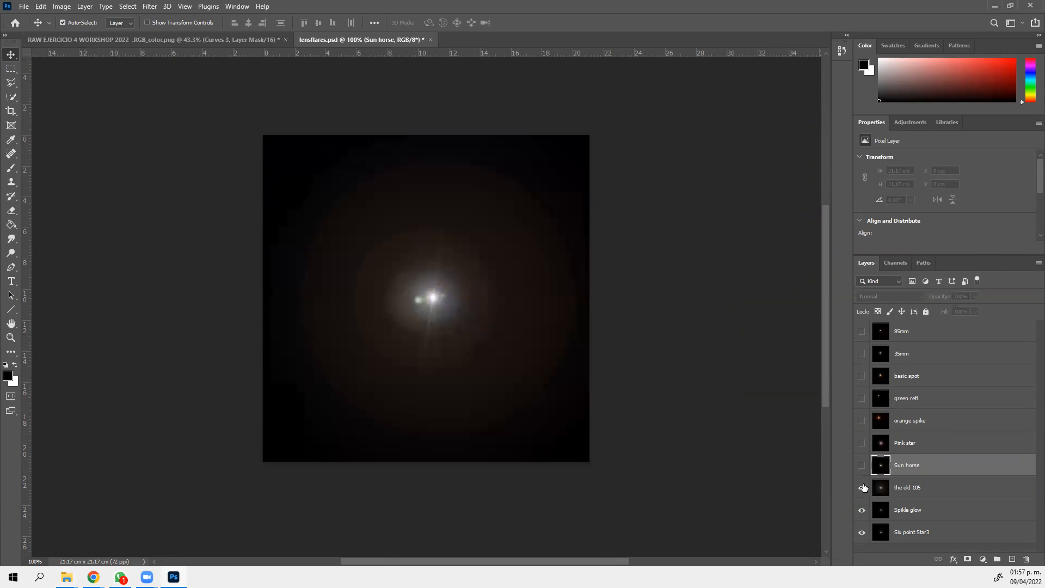
left_click(862, 487)
left_click(861, 510)
left_click(861, 533)
left_click_drag(866, 331, 863, 529)
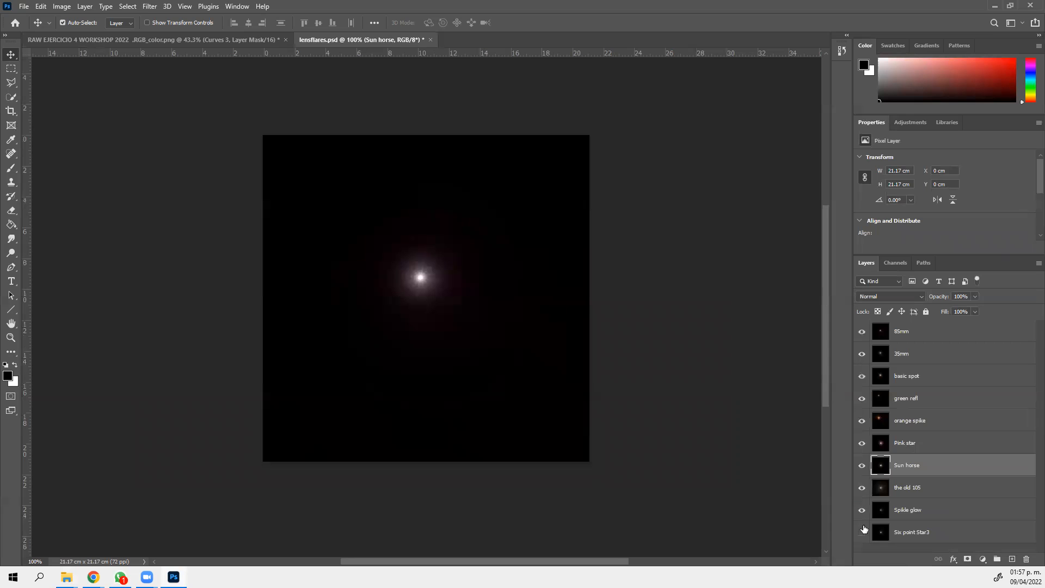
Hide the 85mm and 35mm layers, select the basic spot layer and compare its flare with the one beneath
left_click(862, 332)
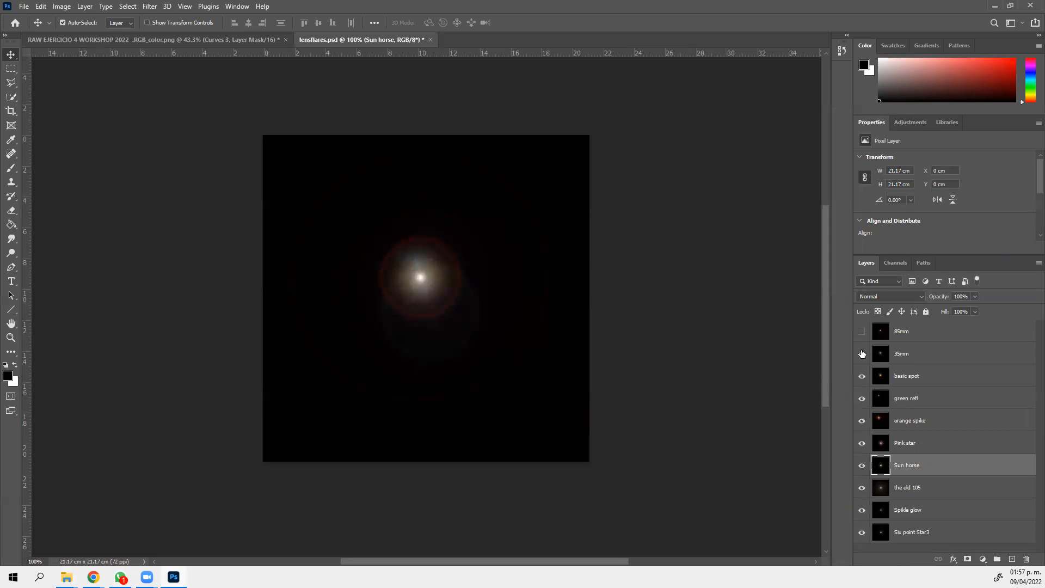
left_click(862, 354)
left_click(861, 376)
left_click(861, 376)
left_click(940, 381)
left_click(862, 376)
left_click(862, 377)
left_click(861, 377)
left_click(862, 376)
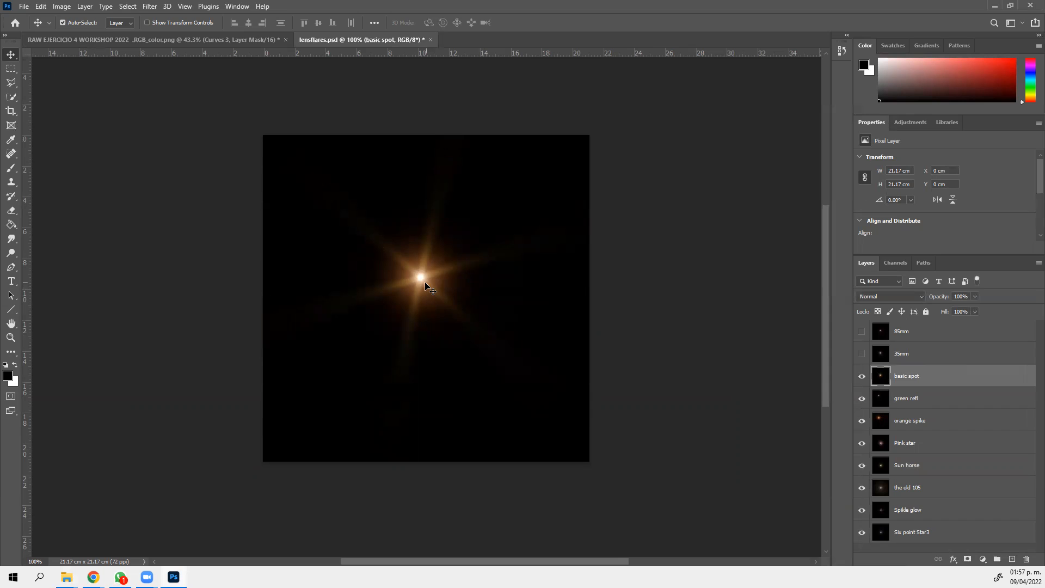
Bring the basic spot flare into the house render document, accept the depth conversion, and place it in the sky above the house
left_click_drag(425, 279, 234, 43)
left_click_drag(356, 210, 419, 275)
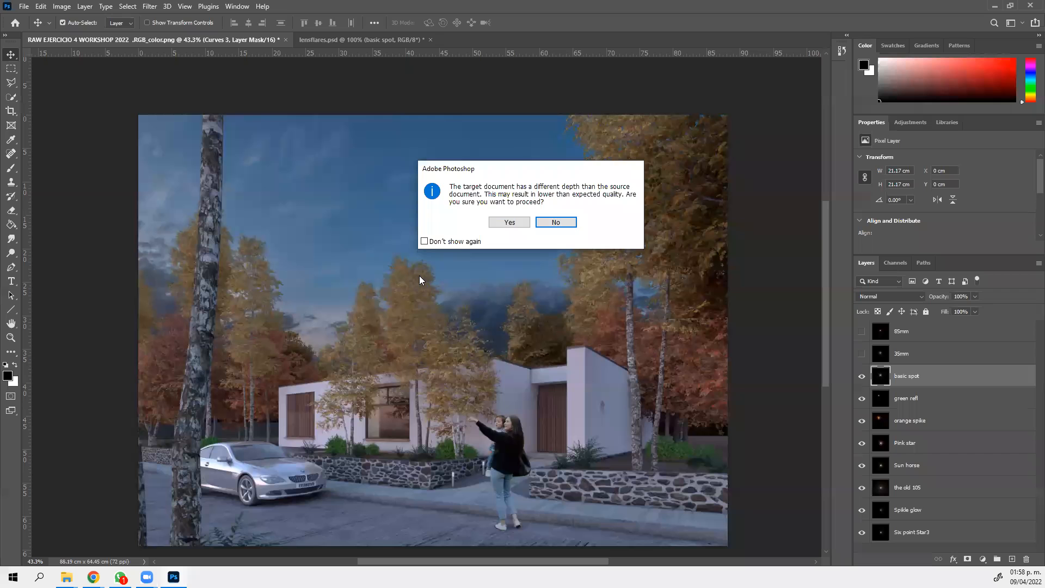
left_click(509, 222)
left_click_drag(423, 270, 454, 286)
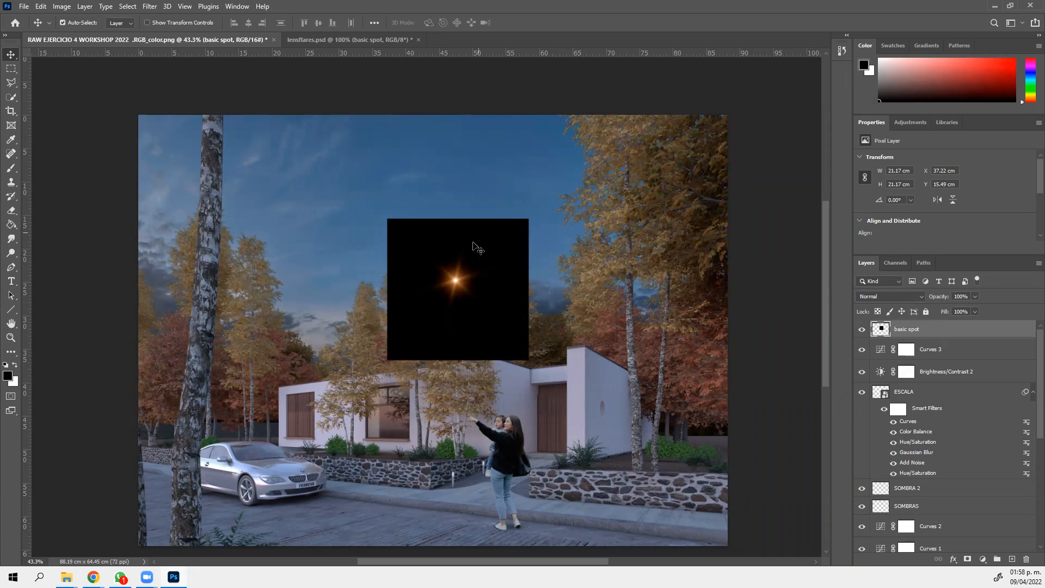
Set the basic spot layer's blend mode to Screen and move the flare onto the bollard light beside the stone wall
left_click(921, 295)
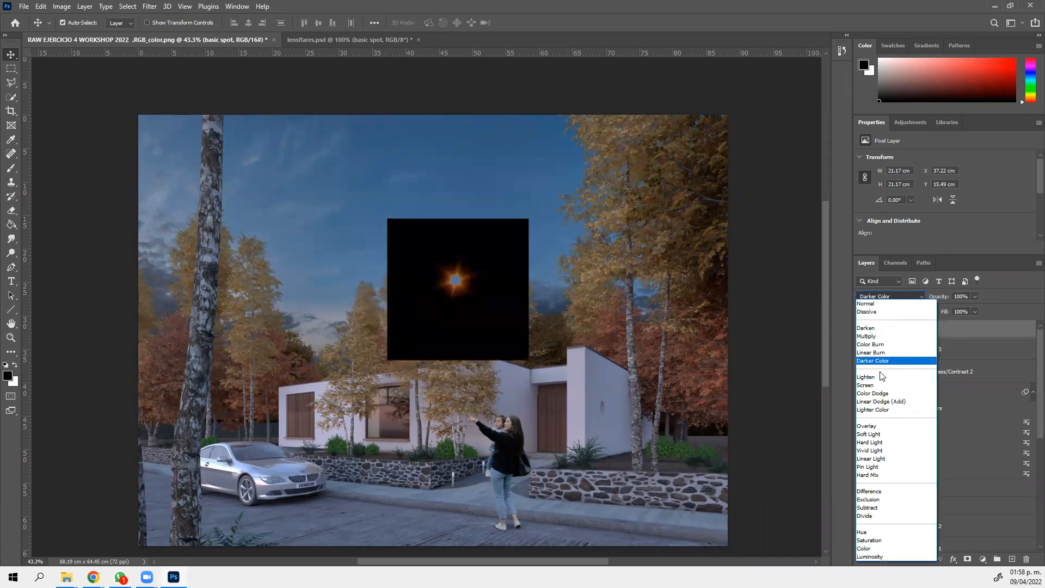
left_click(866, 385)
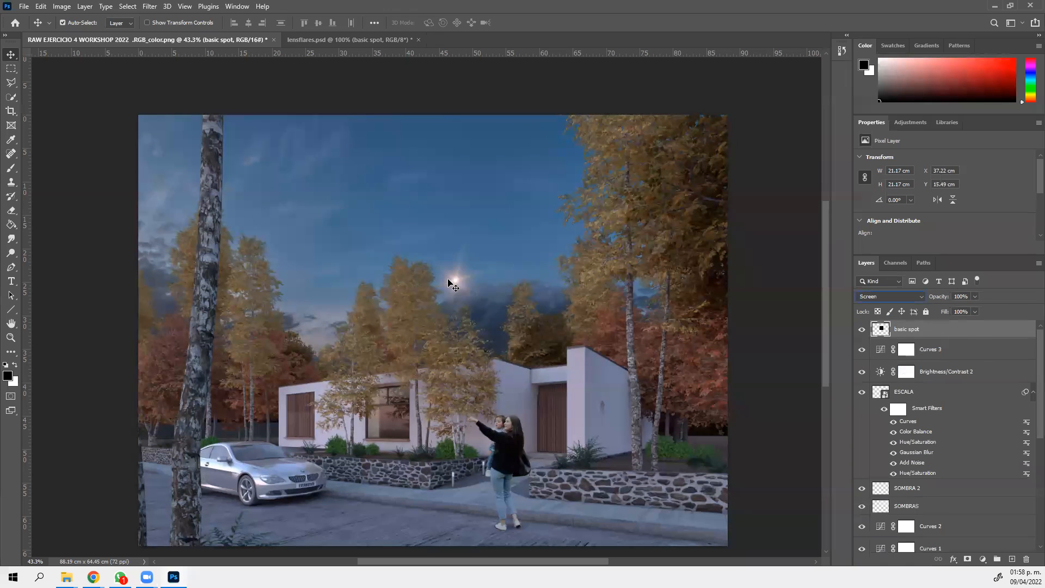
left_click_drag(453, 286, 449, 480)
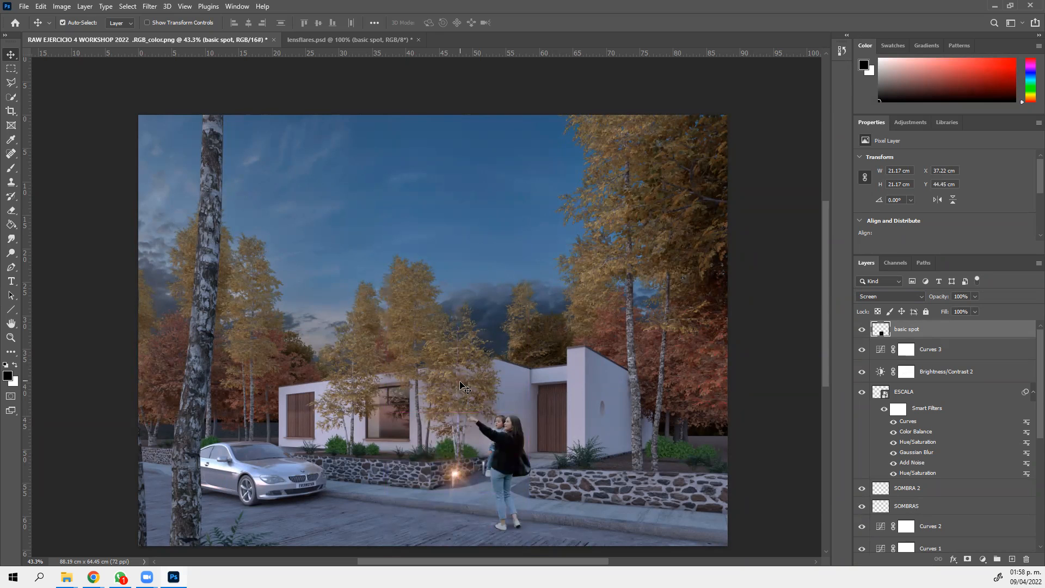
Duplicate the flare onto the second bollard beside the woman, and place another copy at the light above the entrance door
scroll(466, 482, "up", 8)
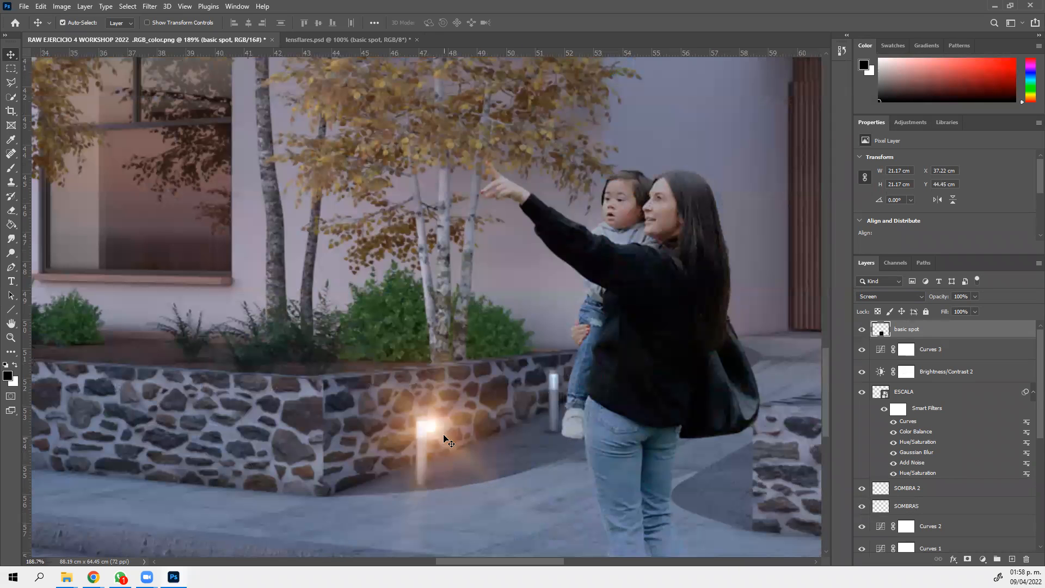
left_click_drag(434, 428, 557, 383)
scroll(455, 405, "down", 6)
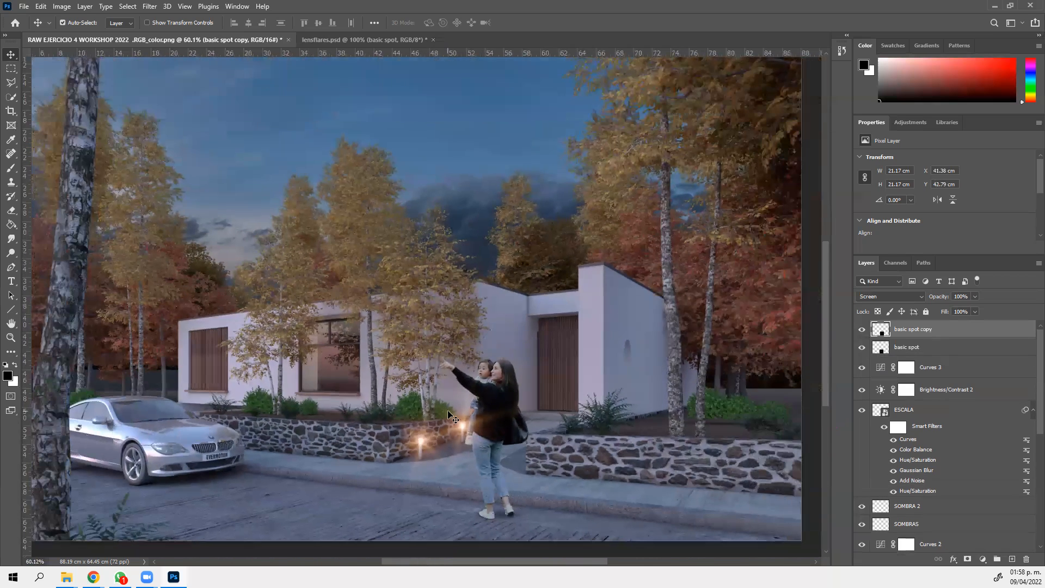
left_click_drag(469, 420, 560, 317)
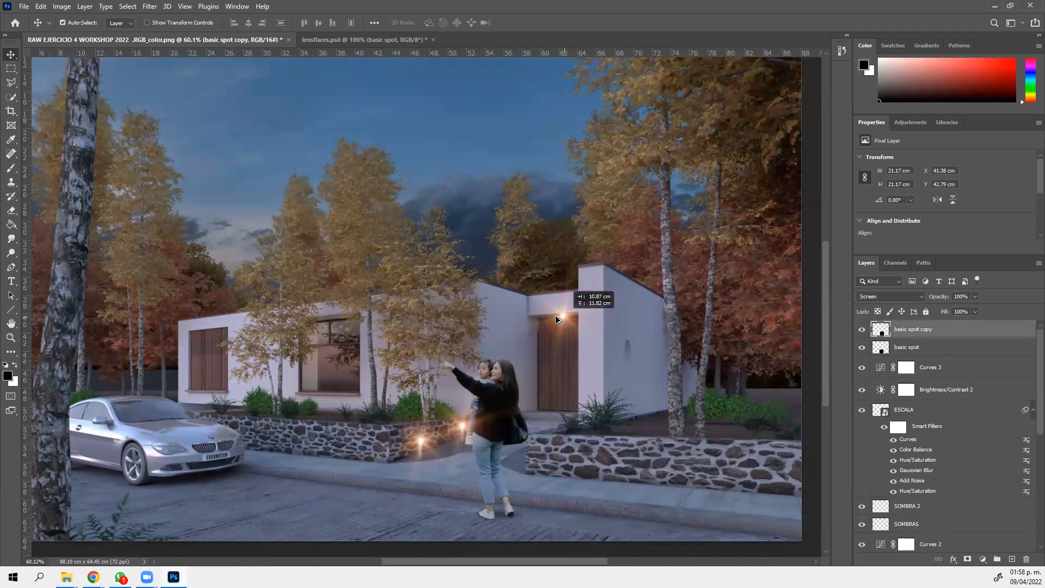
key("ctrl+j")
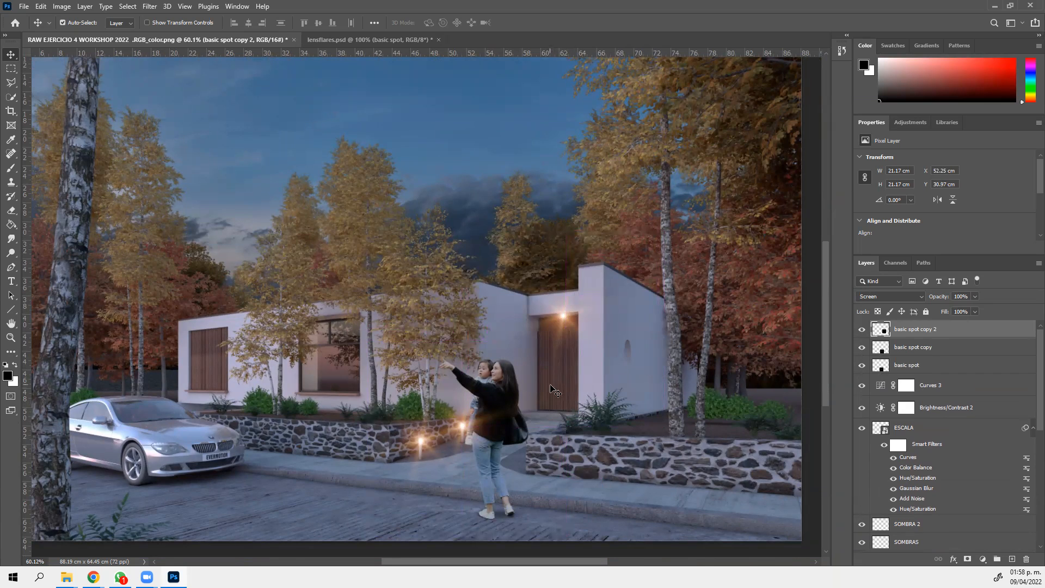
Try another copy of the bollard flare by the car and at the house window, then delete that copy
scroll(549, 307, "down", 4)
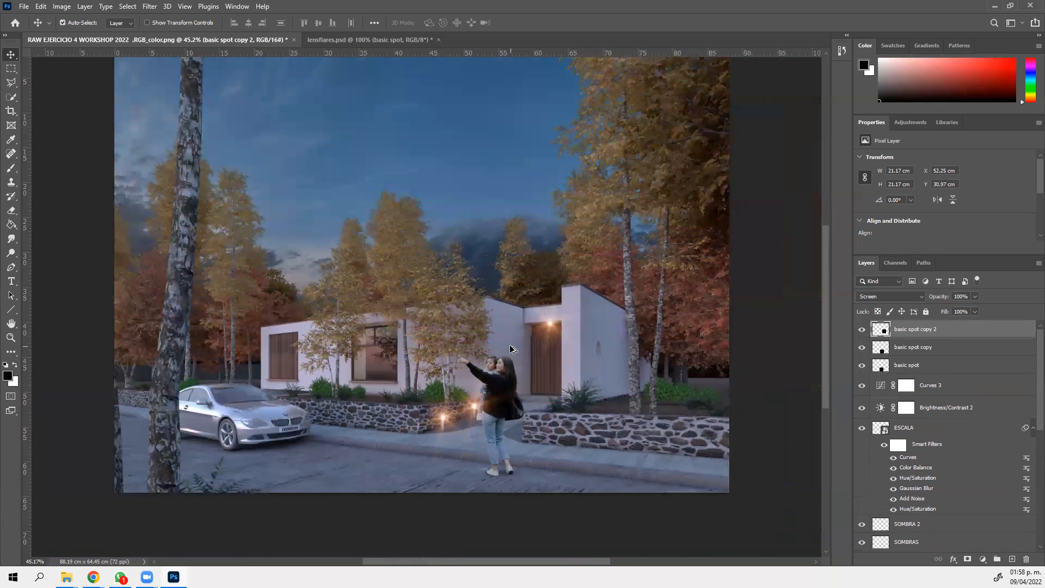
scroll(519, 350, "down", 1)
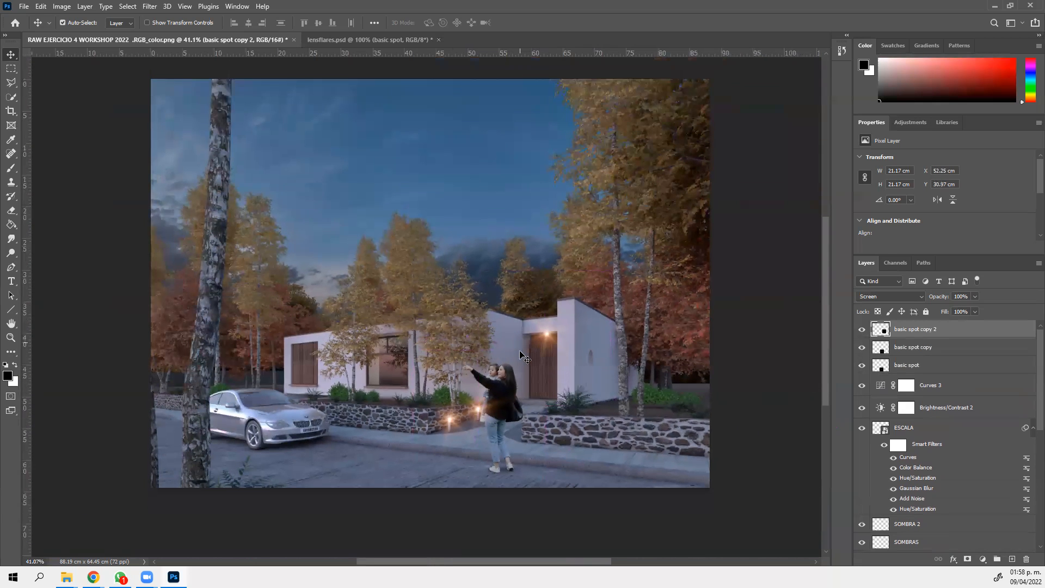
scroll(318, 396, "up", 3)
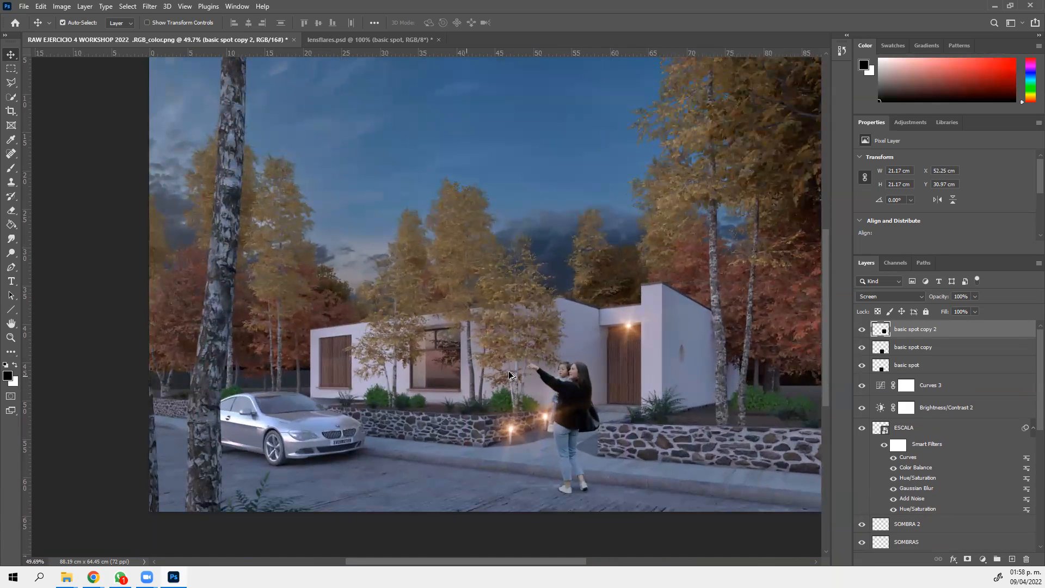
scroll(419, 388, "down", 2)
scroll(435, 381, "down", 1)
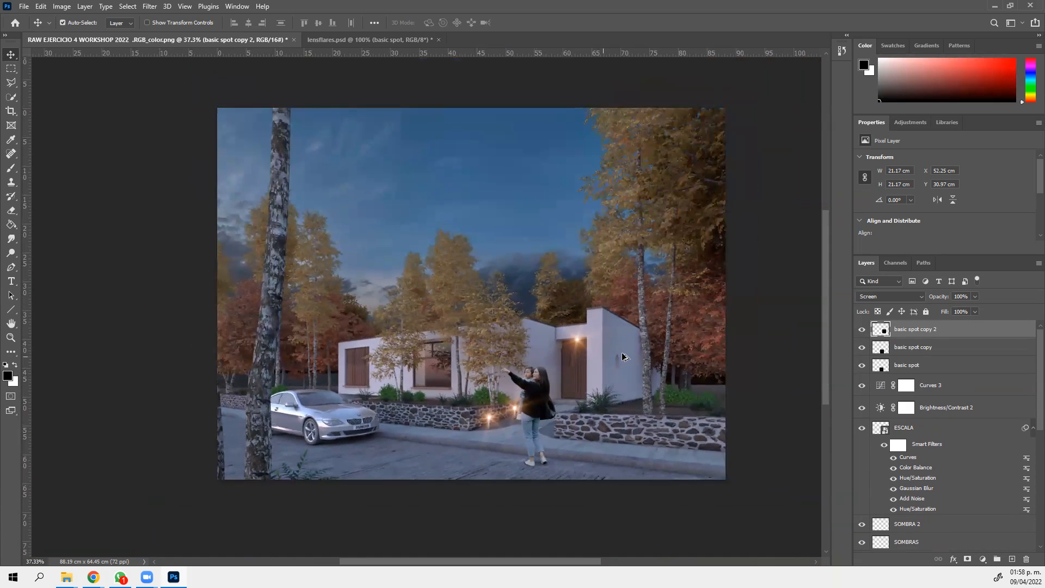
scroll(441, 354, "up", 2)
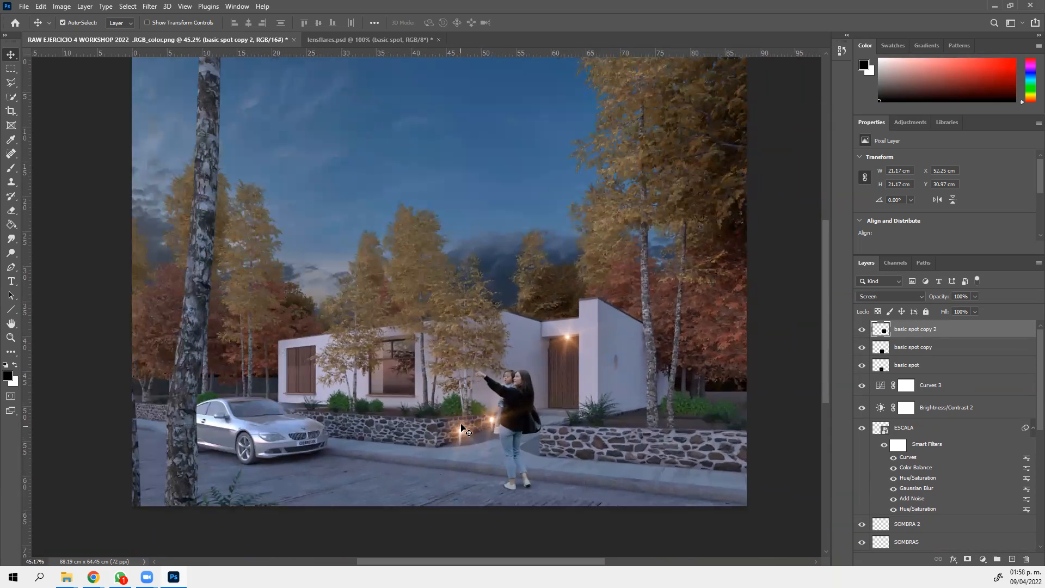
left_click_drag(459, 427, 271, 437)
key("ctrl+z")
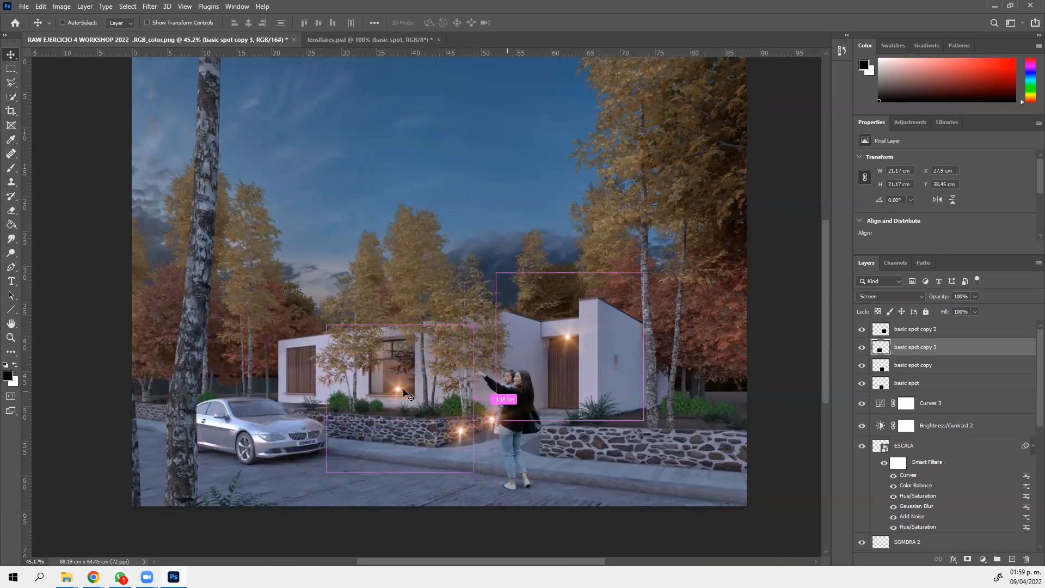
left_click_drag(401, 390, 377, 392)
key("Delete")
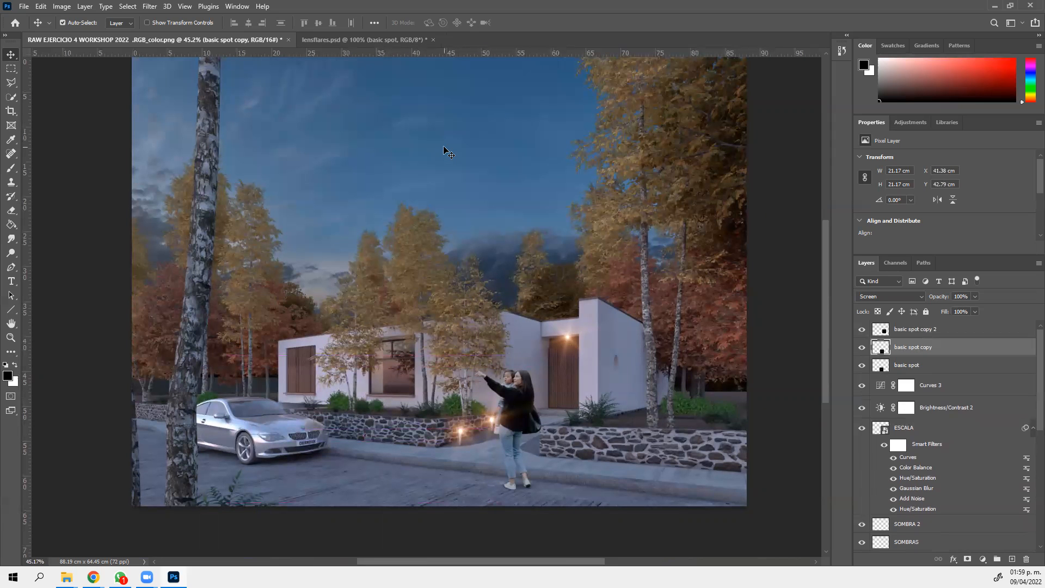
Group the three basic spot layers as LENS and set the group's opacity to 60%
left_click(938, 329)
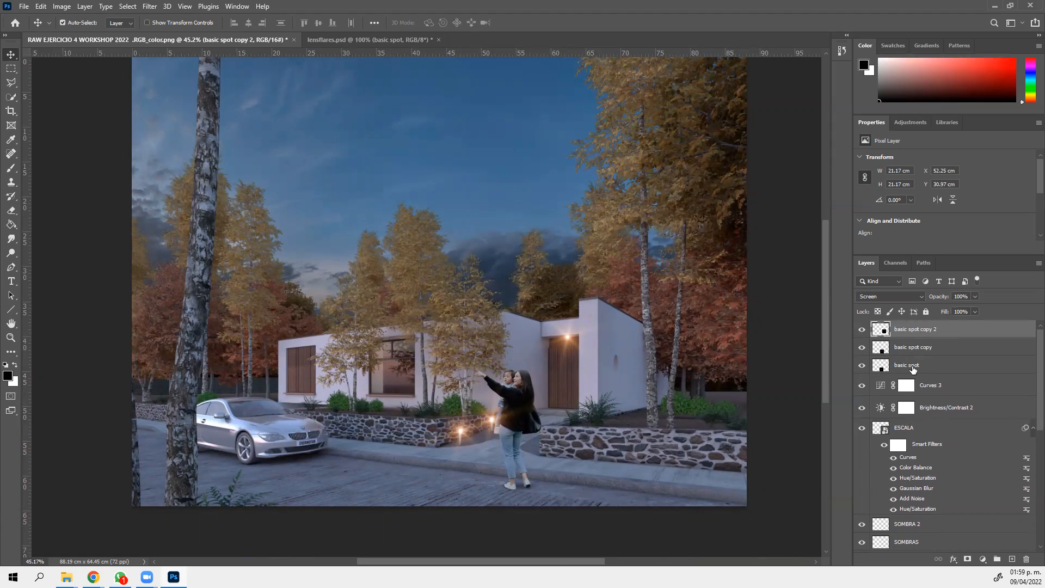
left_click(912, 367, "shift")
right_click(912, 368)
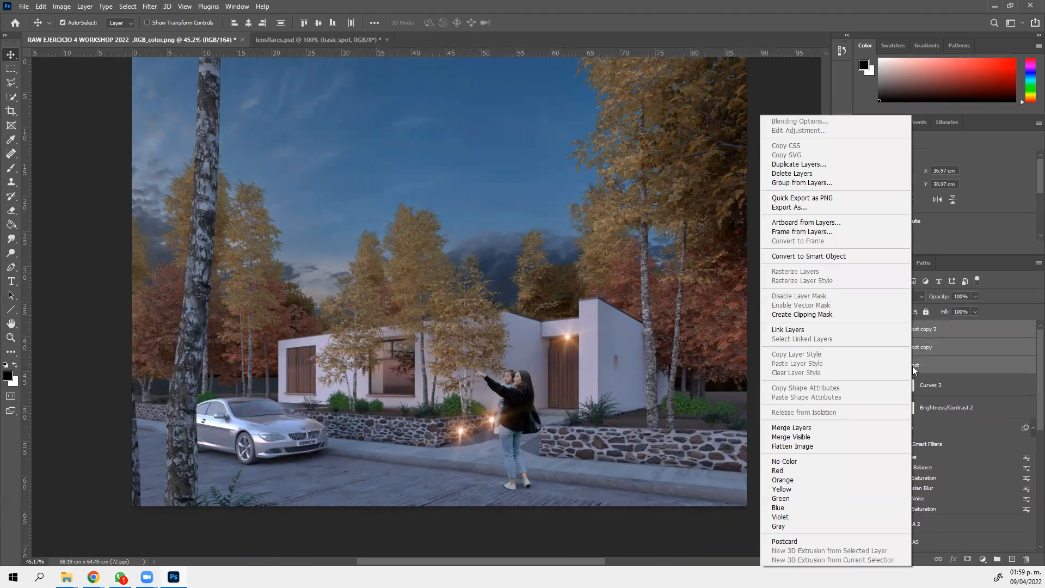
left_click(807, 183)
type("LENS")
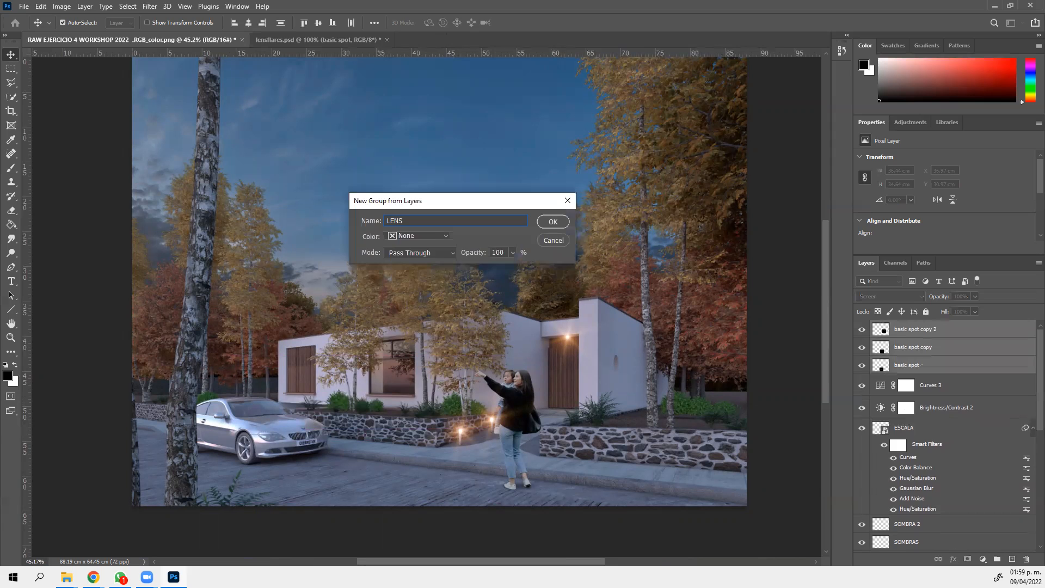
key("Return")
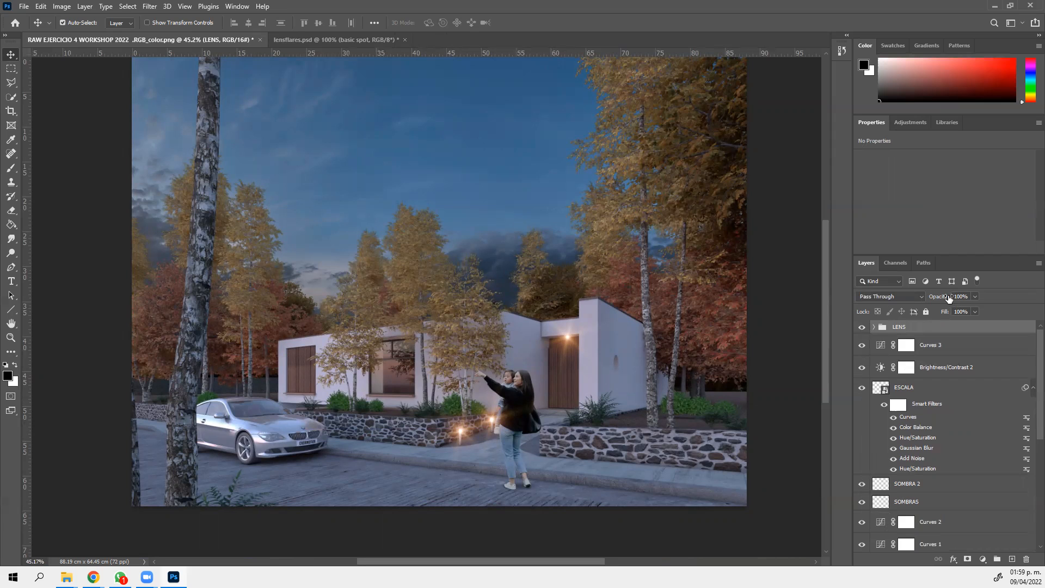
left_click(962, 297)
type("60")
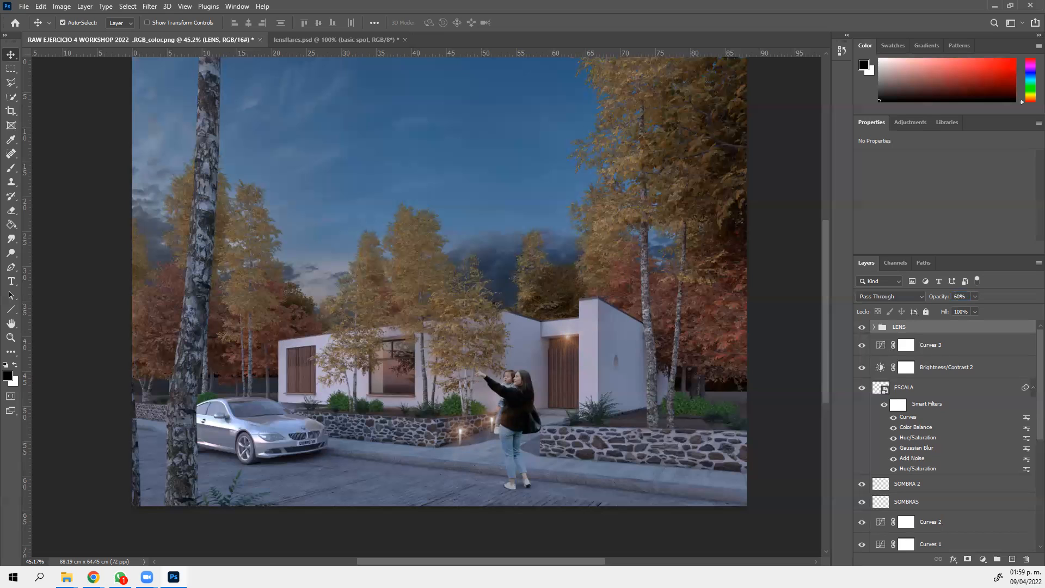
Add a Hue/Saturation adjustment layer above the LENS group and set its saturation to -7
scroll(733, 303, "up", 1)
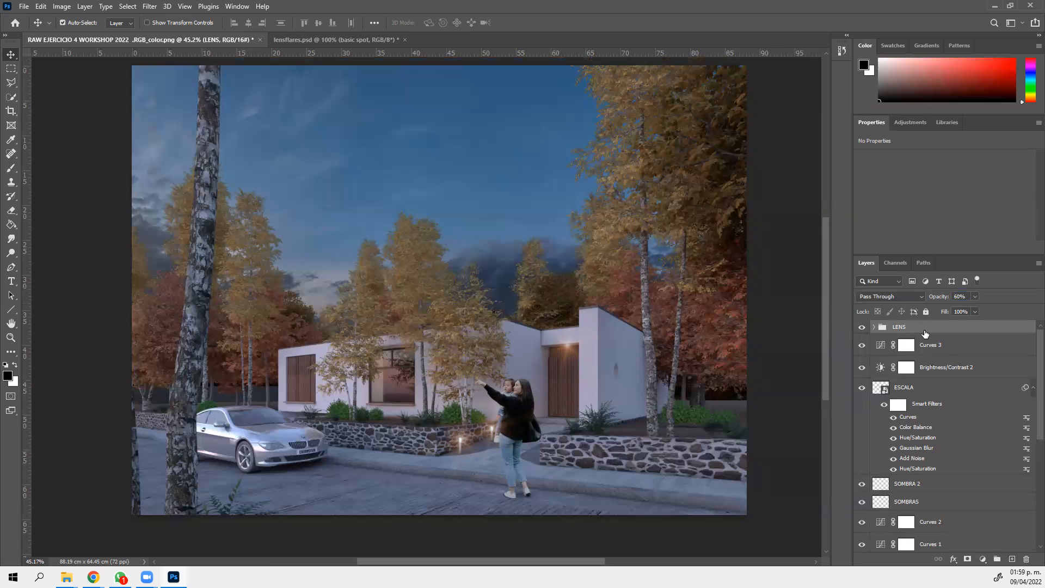
left_click(982, 559)
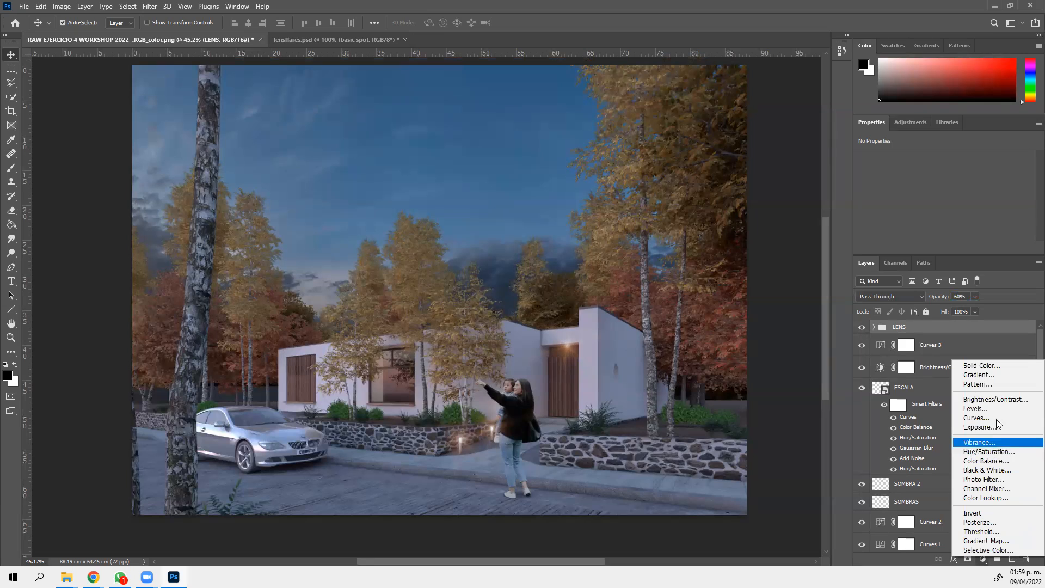
left_click(995, 451)
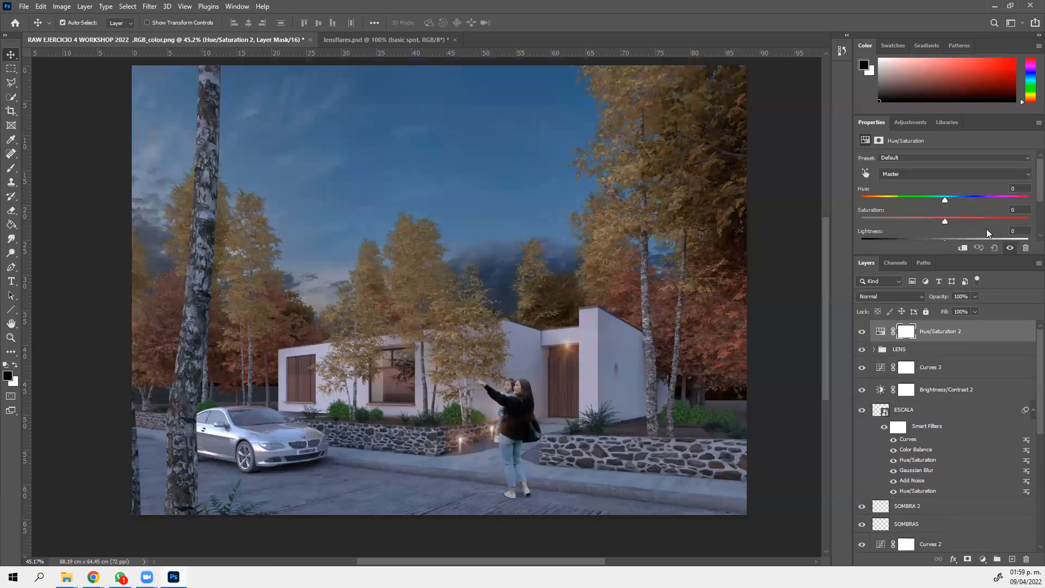
left_click_drag(954, 255, 954, 332)
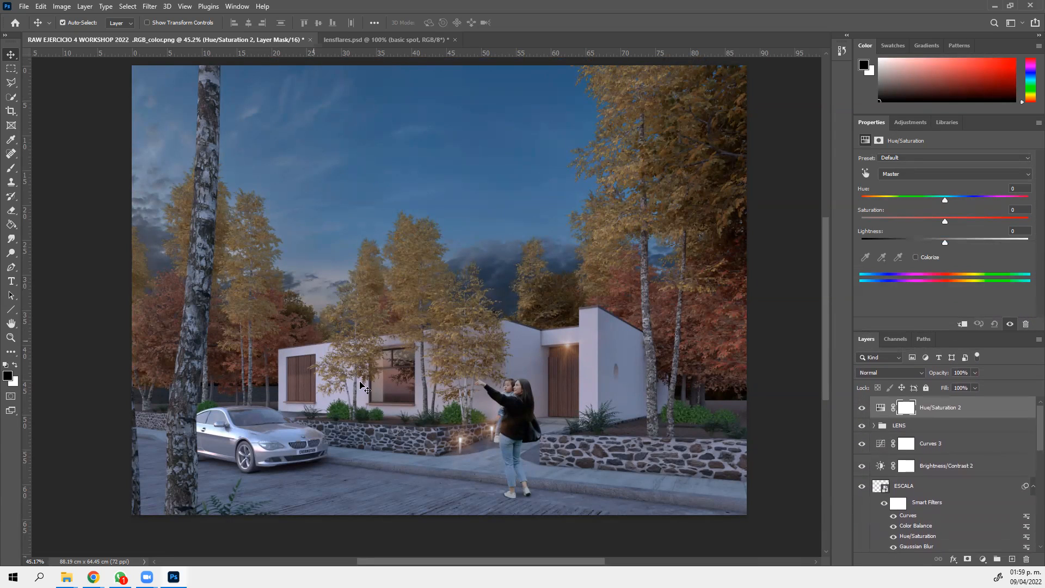
left_click(938, 218)
Compare the render with and without the new Hue/Saturation adjustment by switching its visibility, leaving it on
left_click(864, 409)
left_click(864, 410)
left_click(864, 411)
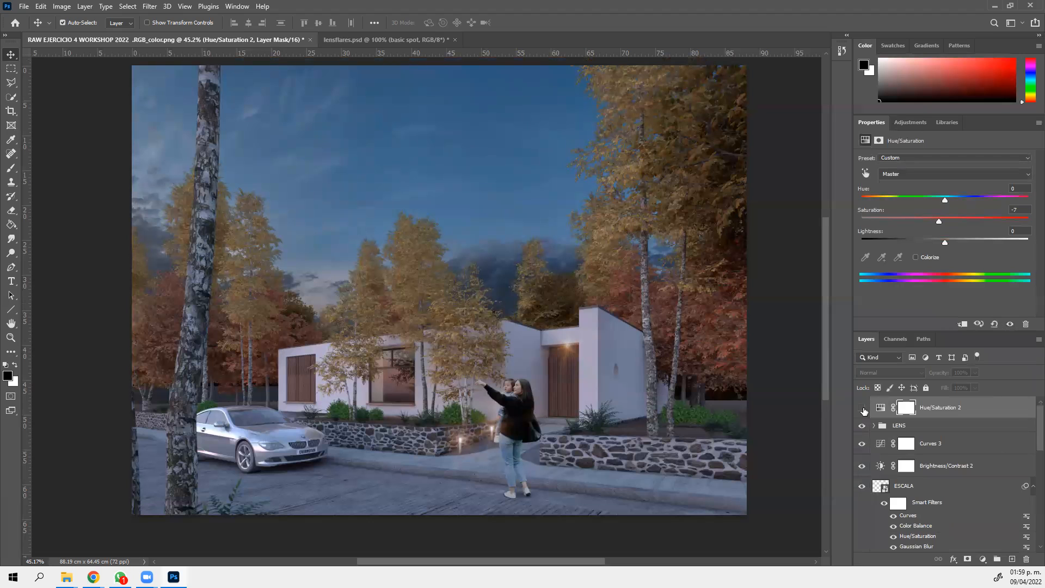
left_click(864, 411)
left_click(863, 410)
left_click(863, 410)
scroll(518, 367, "up", 1)
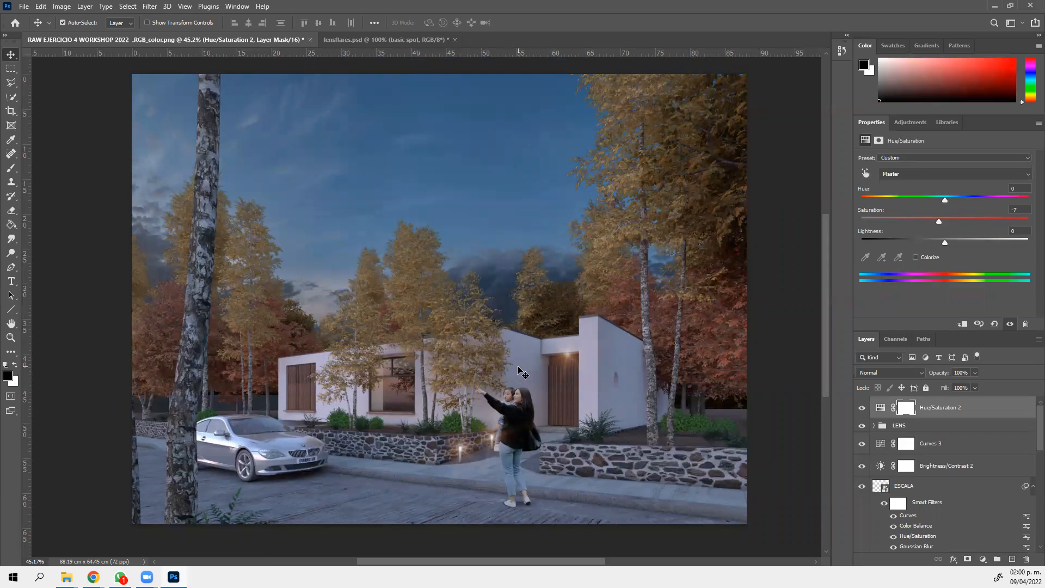
scroll(518, 368, "up", 1)
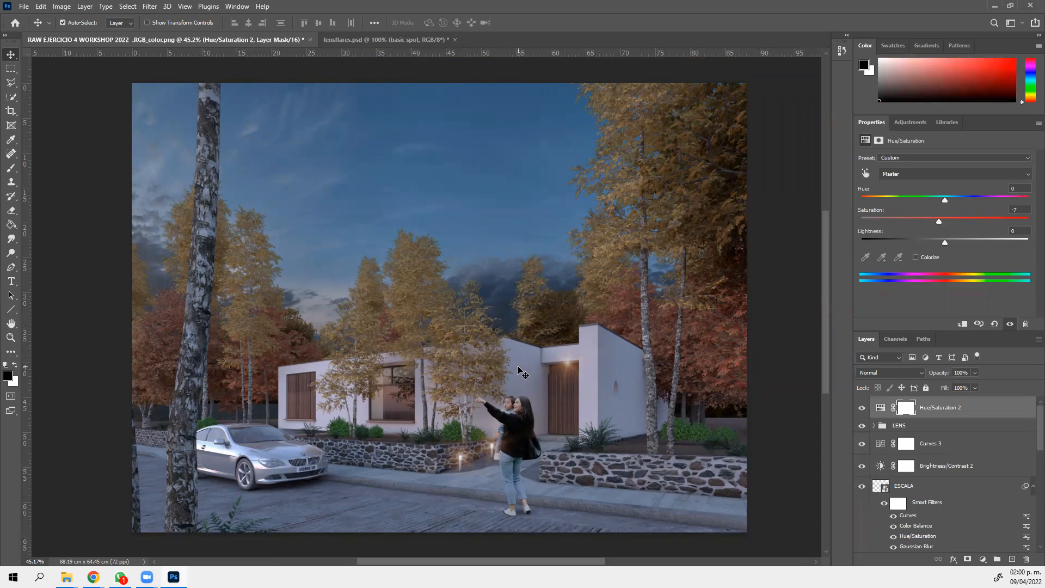
Start saving a copy of the render as a PNG in the Escritorio folder
left_click(24, 6)
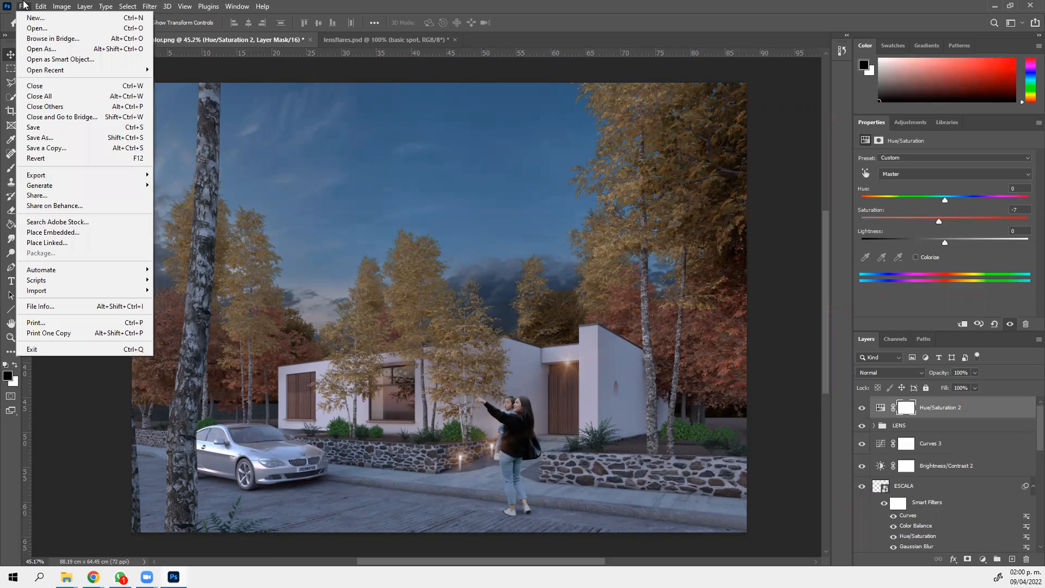
left_click(52, 151)
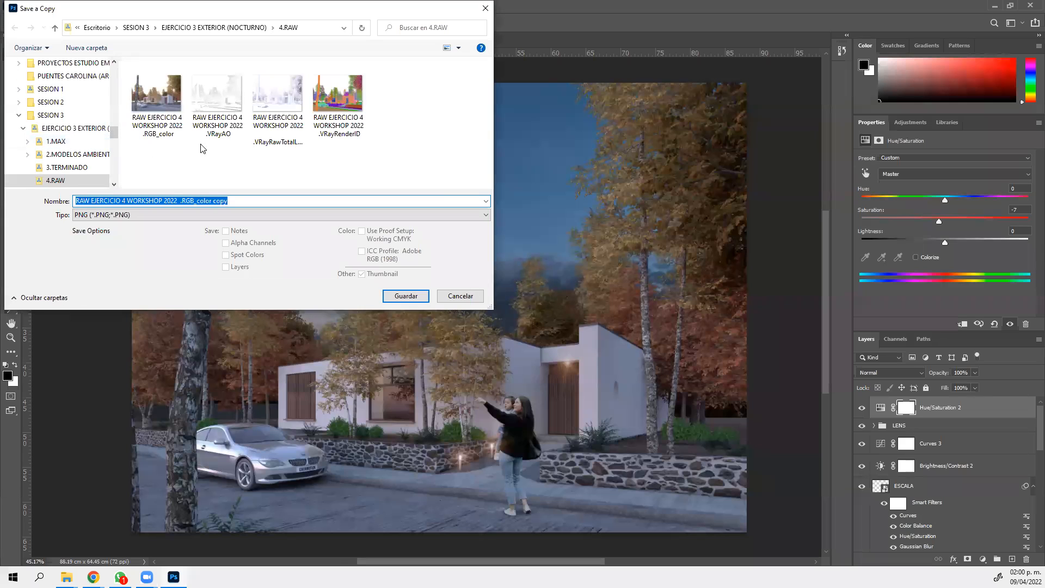
left_click_drag(115, 134, 116, 70)
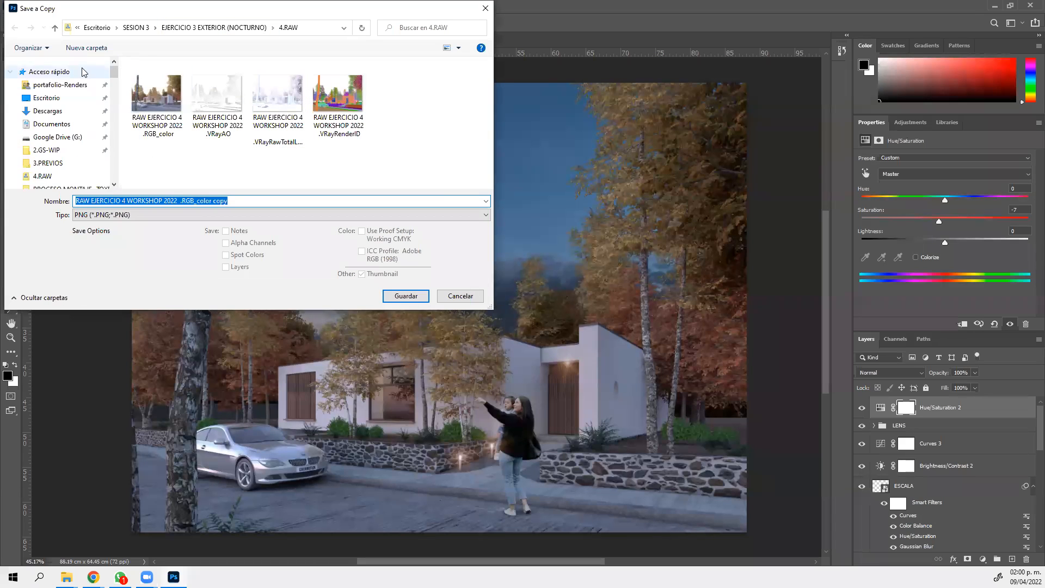
left_click(60, 98)
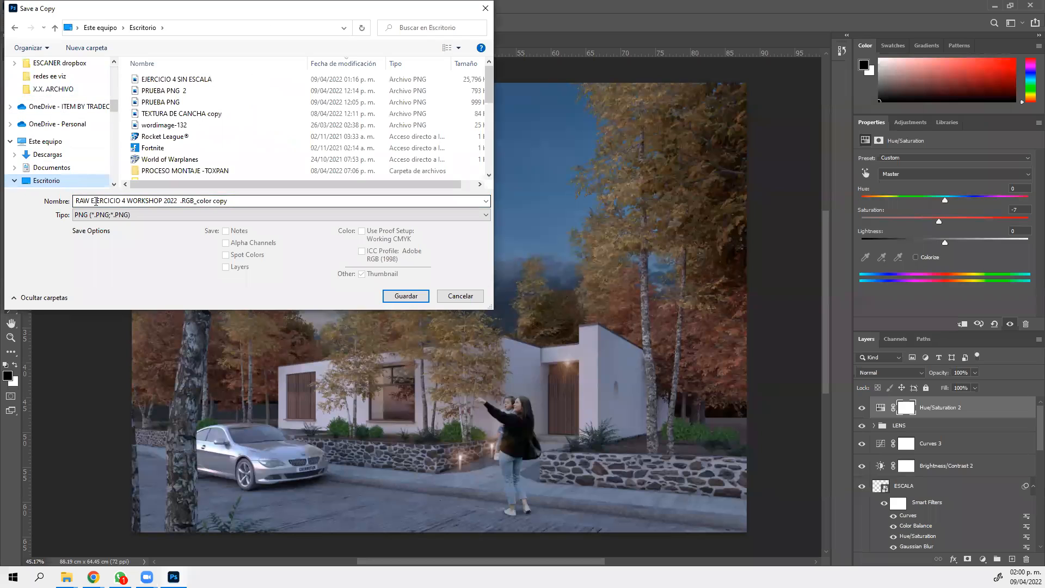
Name the copy EJERCICIO 4 FINAL and save it as a PNG with the large file size option
left_click(188, 83)
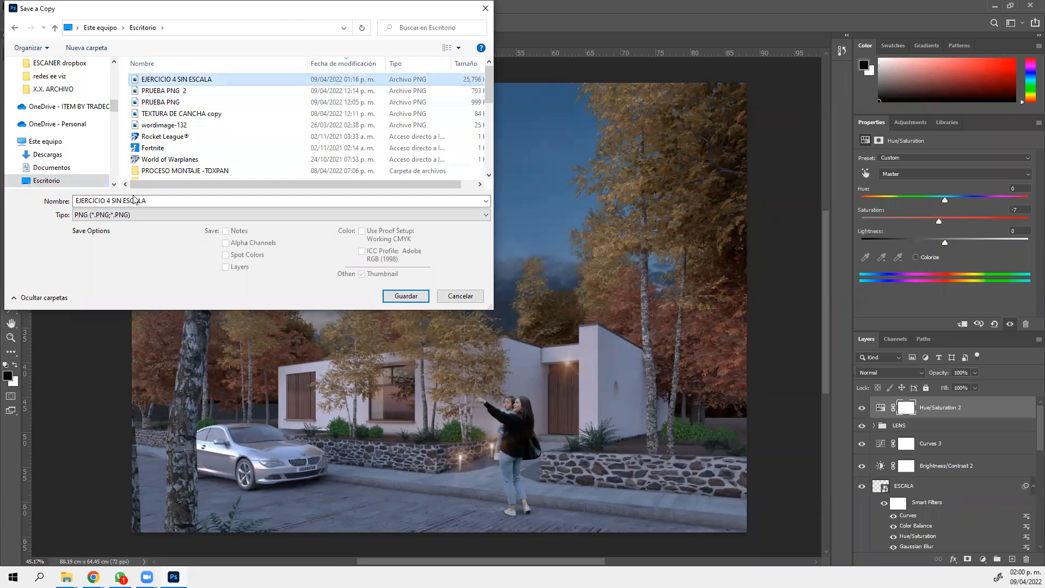
left_click(168, 202)
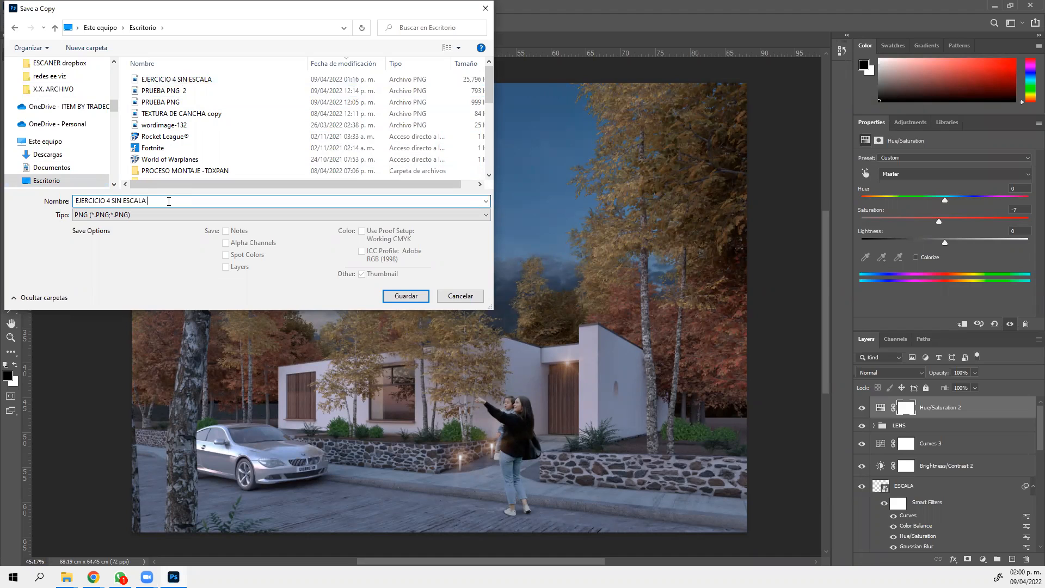
key("BackSpace")
key("BackSpace")
key("BackSpace")
key("BackSpace")
key("BackSpace")
key("BackSpace")
key("BackSpace")
key("BackSpace")
key("BackSpace")
key("BackSpace")
key("BackSpace")
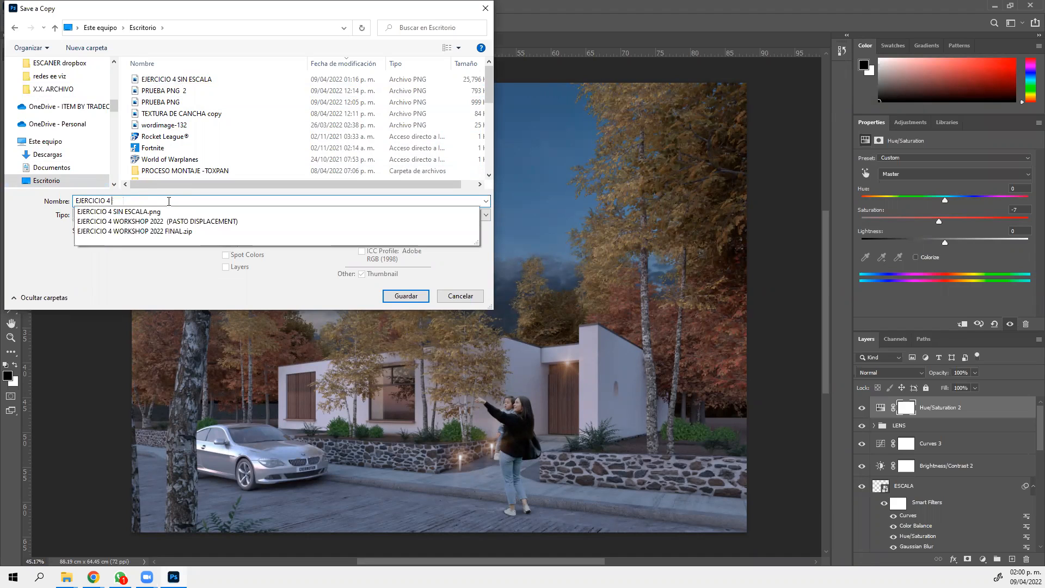
type("FINAL")
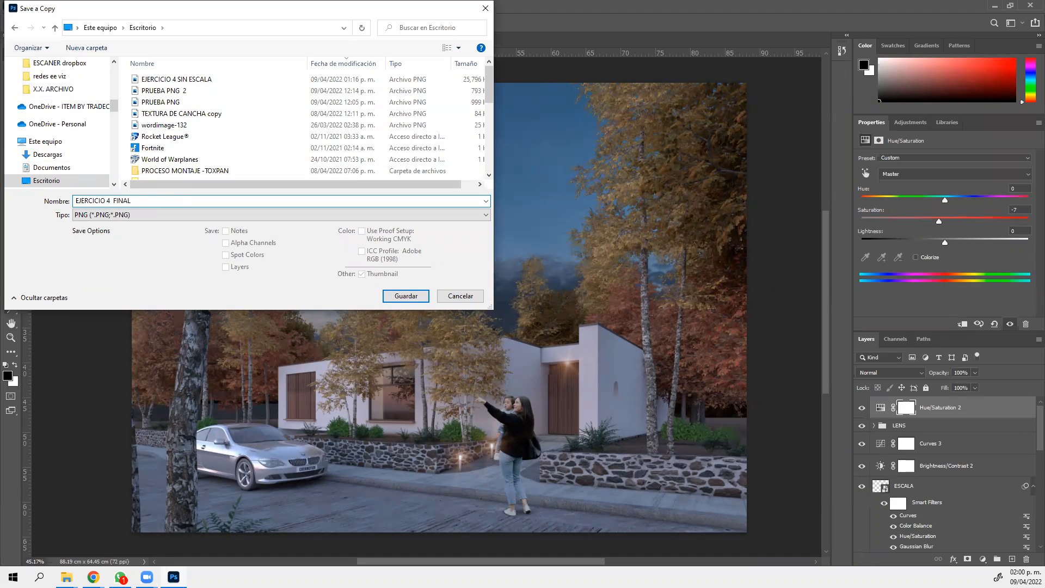
left_click(409, 297)
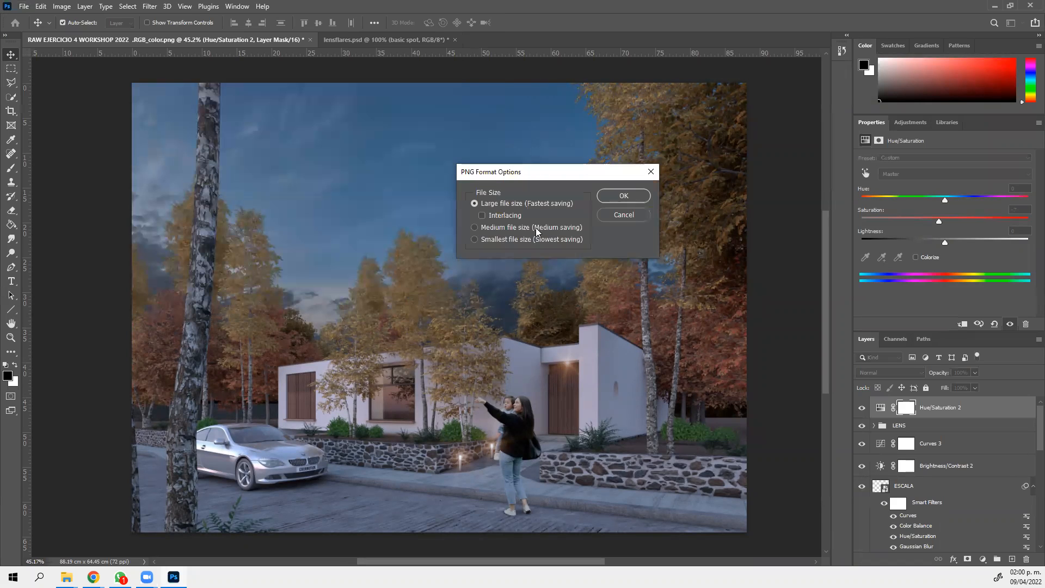
left_click(623, 196)
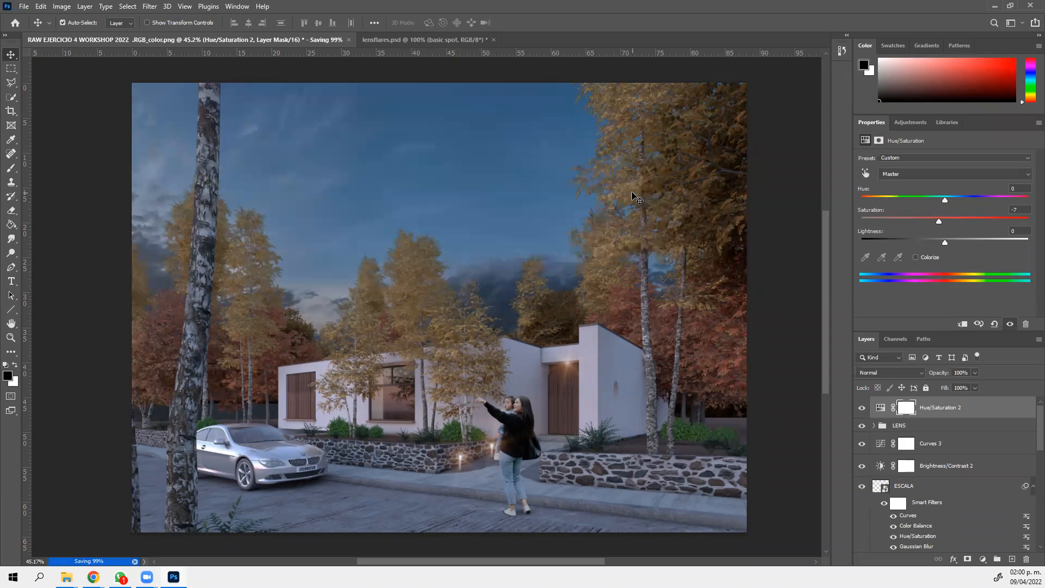
Switch to File Explorer and display the Escritorio folder containing the saved copy
left_click(67, 577)
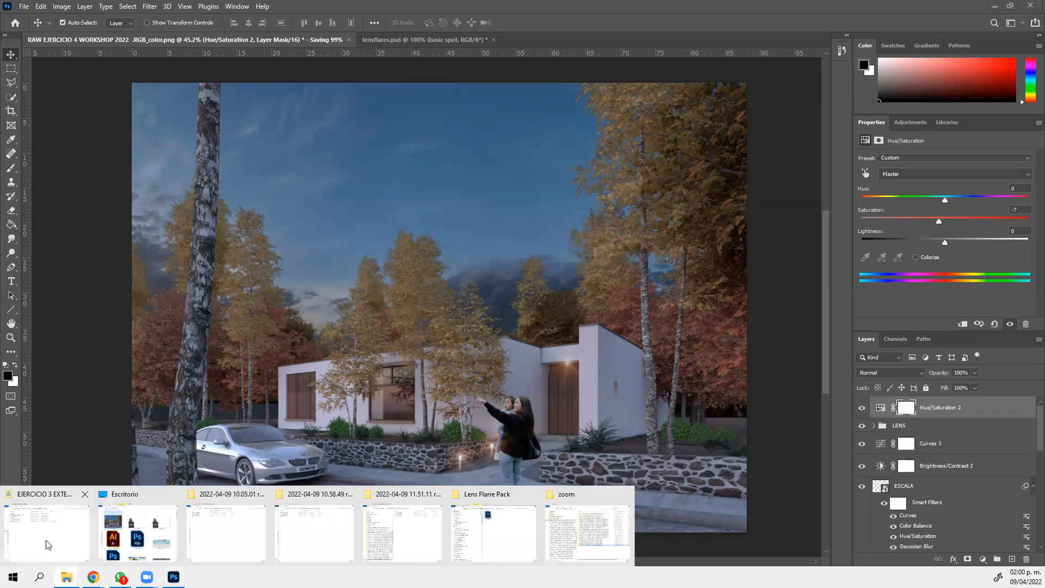
left_click(47, 544)
left_click(919, 71)
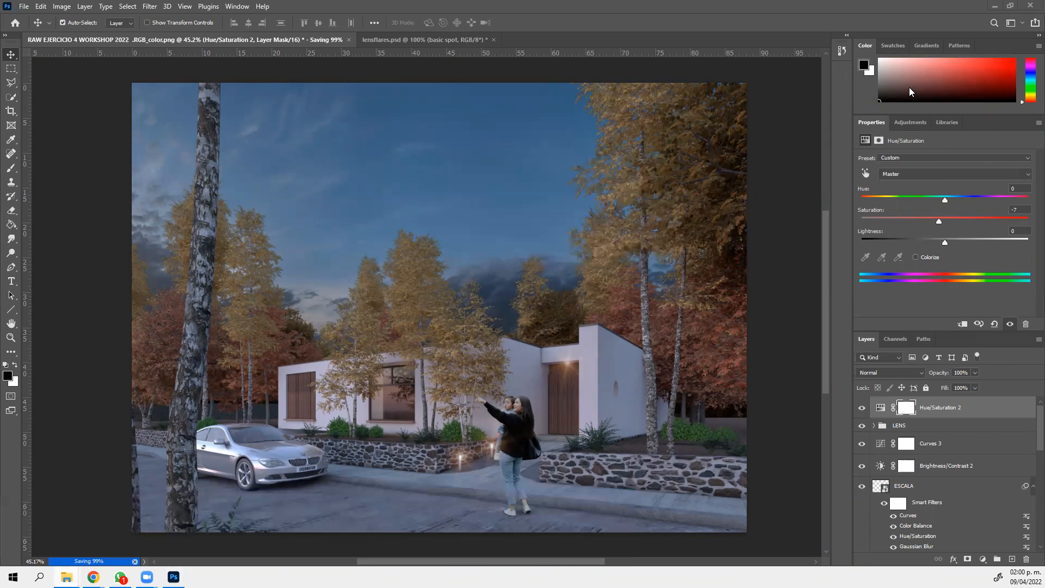
mouse_move(66, 577)
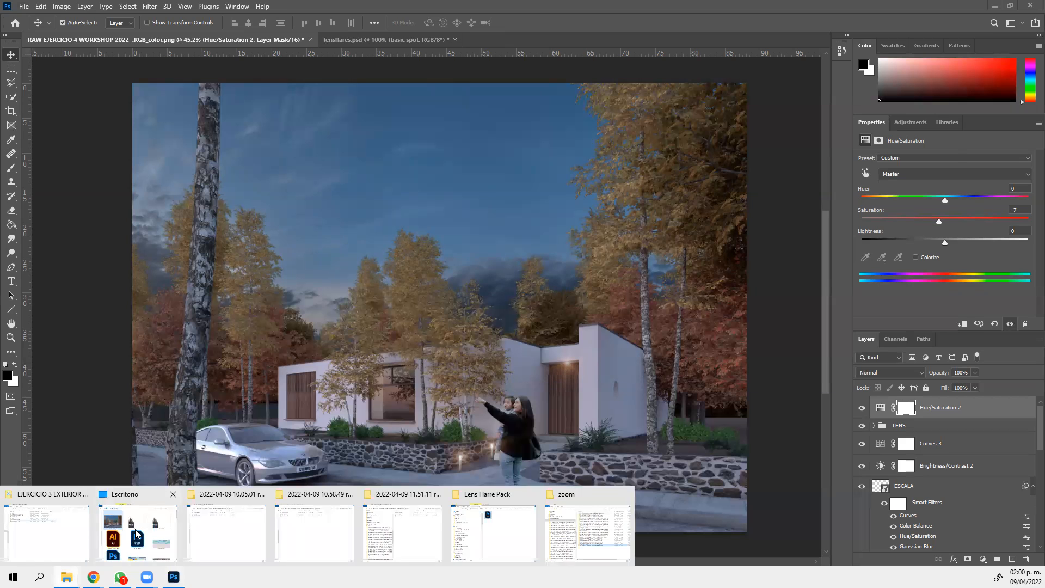
left_click(148, 523)
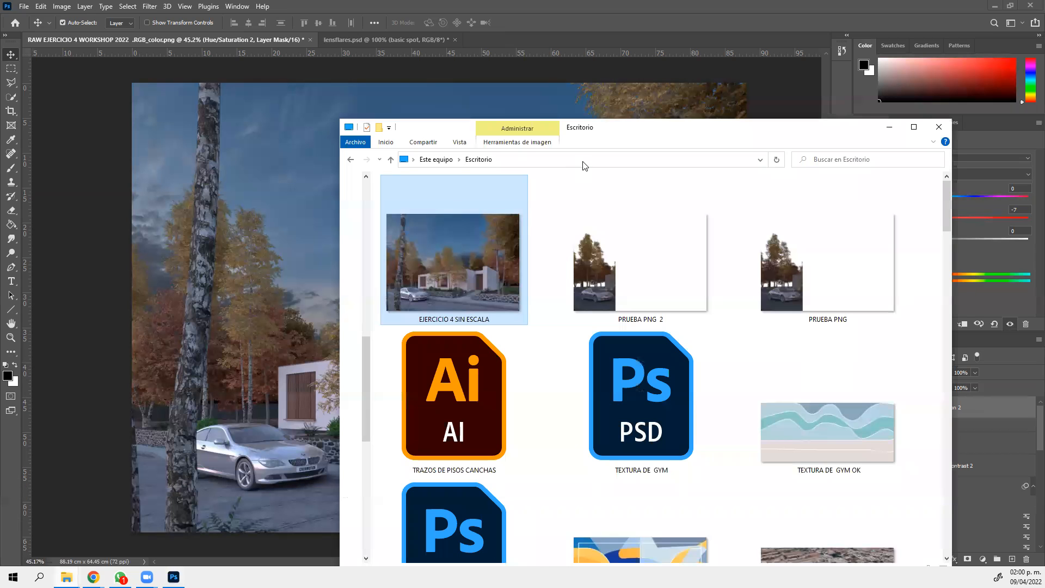
left_click(442, 160)
double_click(591, 239)
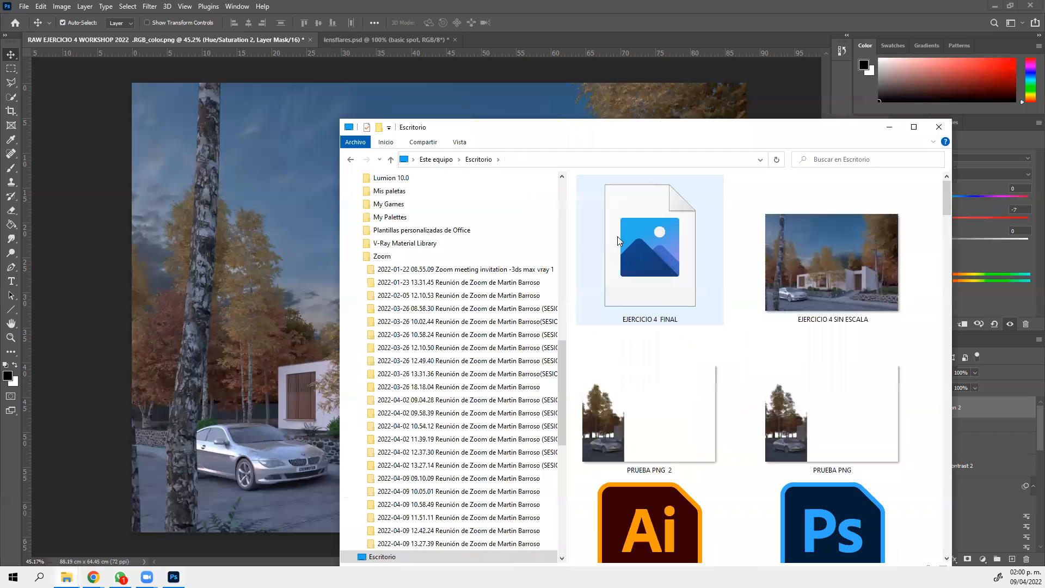
Open EJERCICIO 4 FINAL in the maximized Photos viewer to review the finished render, and close it
left_click(806, 261)
double_click(683, 250)
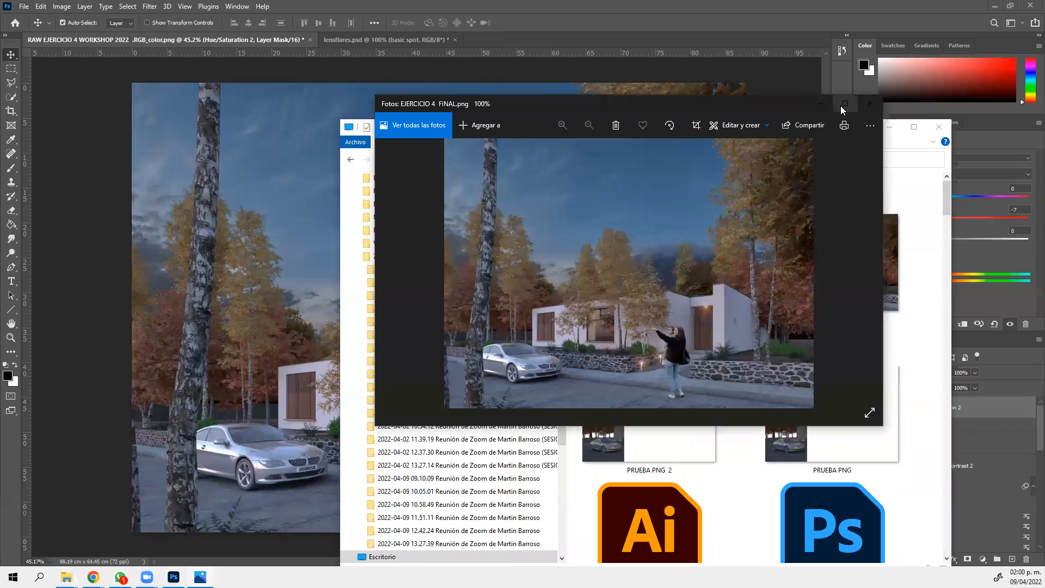
left_click(840, 106)
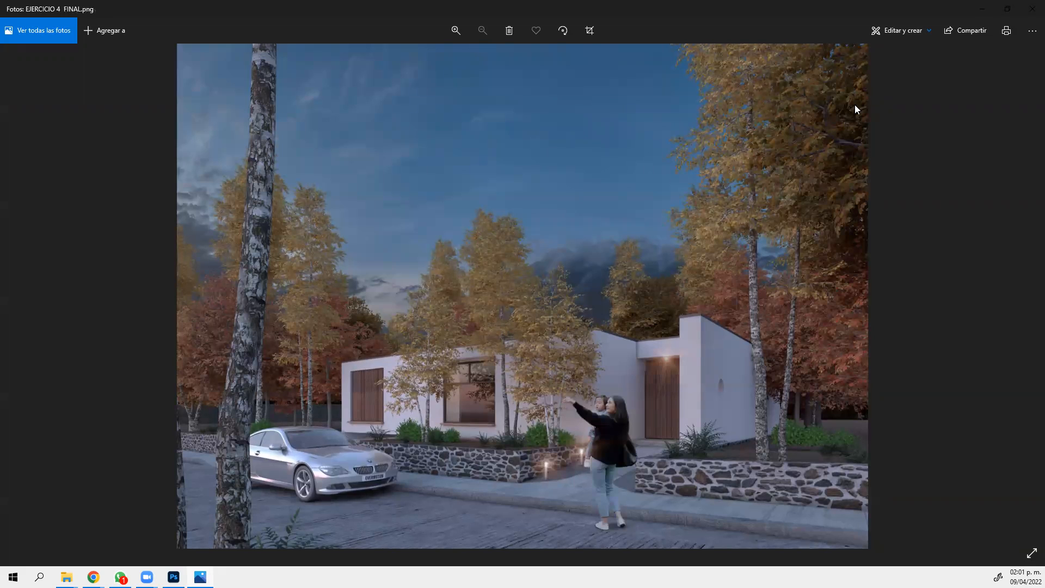
left_click(1030, 13)
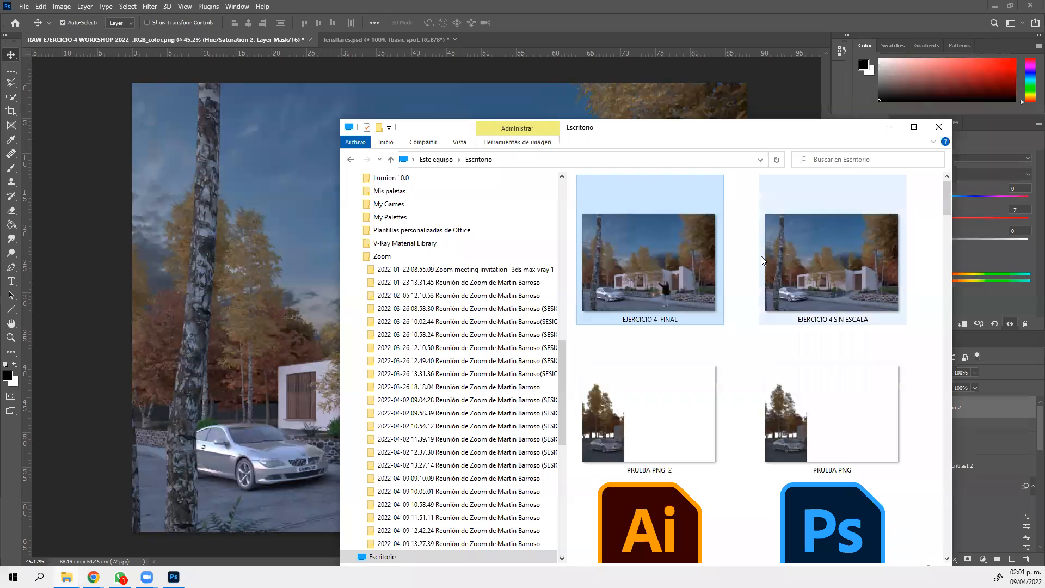
Compare the EJERCICIO 4 FINAL and EJERCICIO 4 SIN ESCALA thumbnails in the Escritorio folder
left_click(767, 272)
left_click(695, 272, "ctrl")
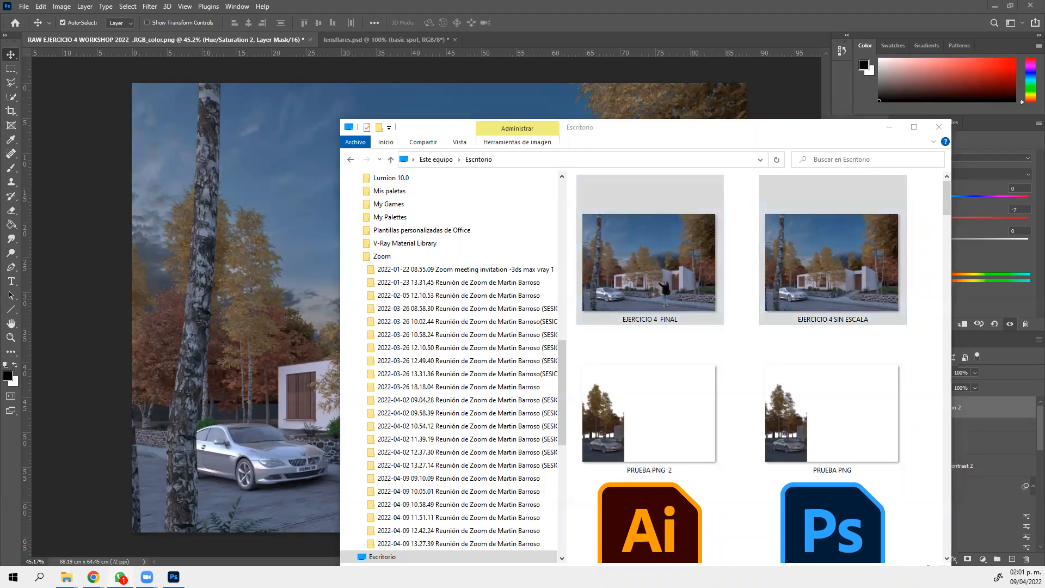
left_click(863, 432)
left_click(771, 288)
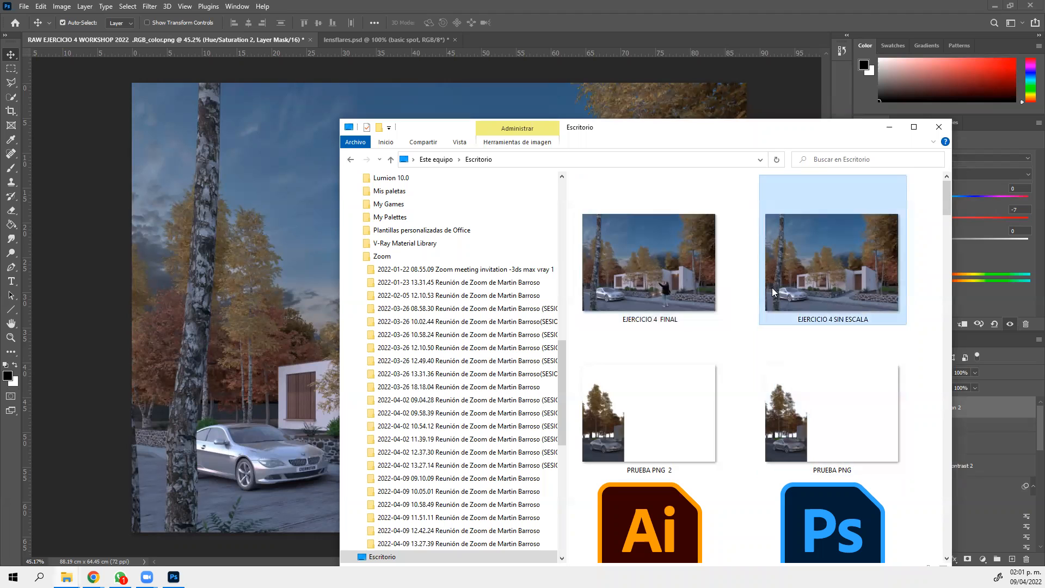
left_click(646, 321)
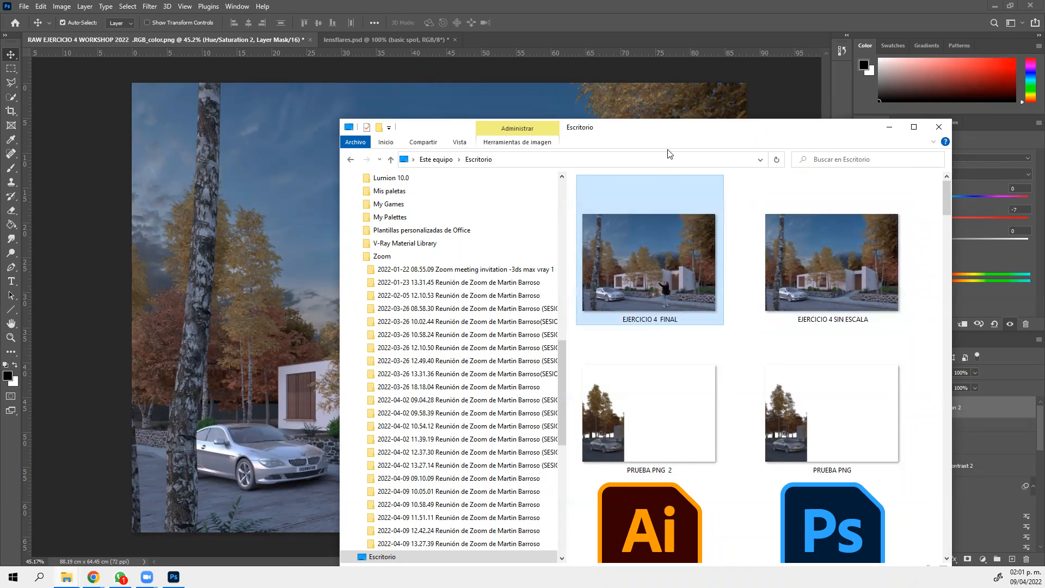
left_click_drag(677, 128, 650, 65)
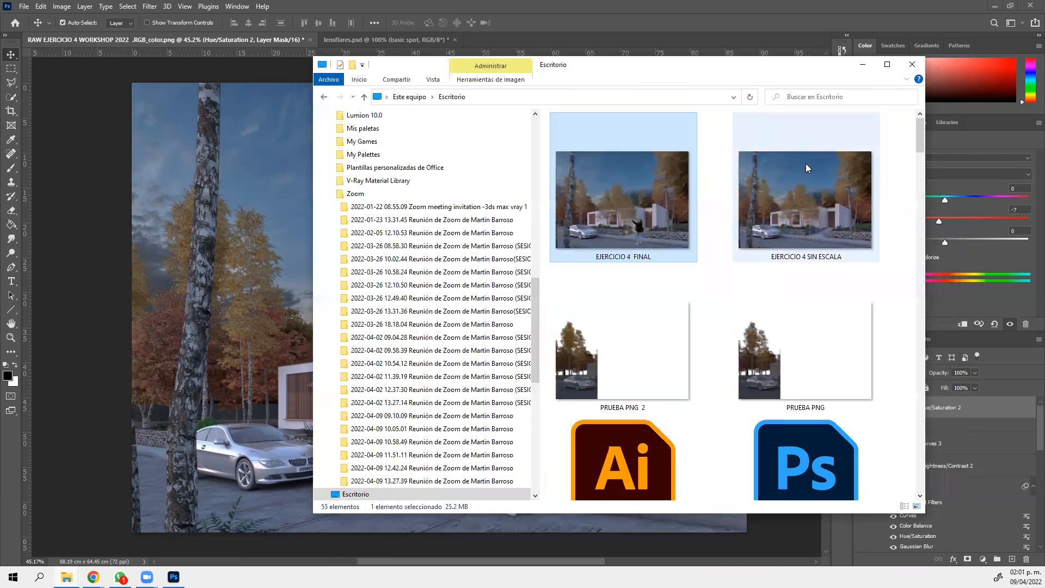
left_click(811, 180)
left_click(627, 203)
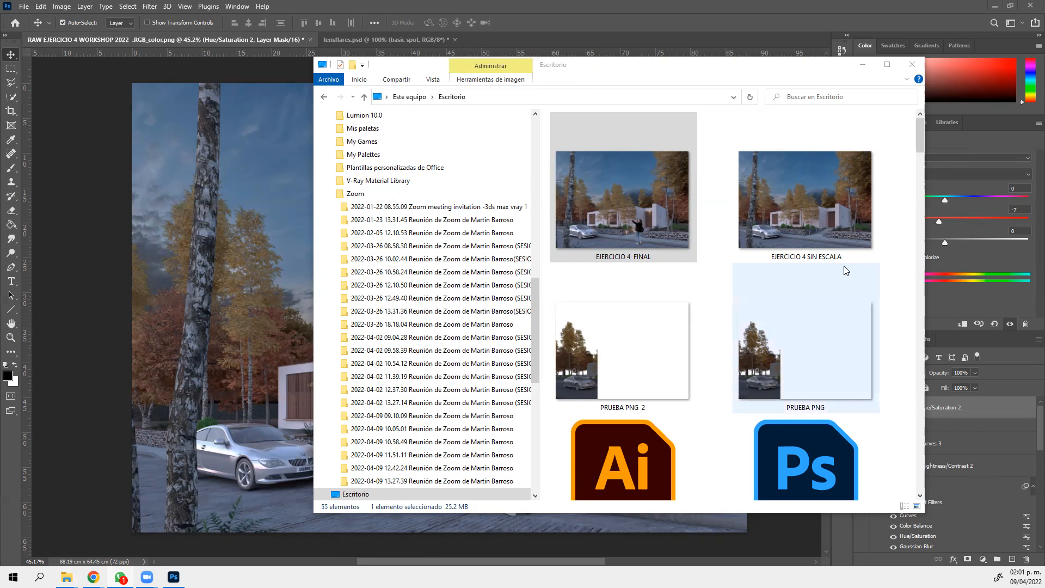
left_click(670, 66)
left_click_drag(669, 67, 583, 80)
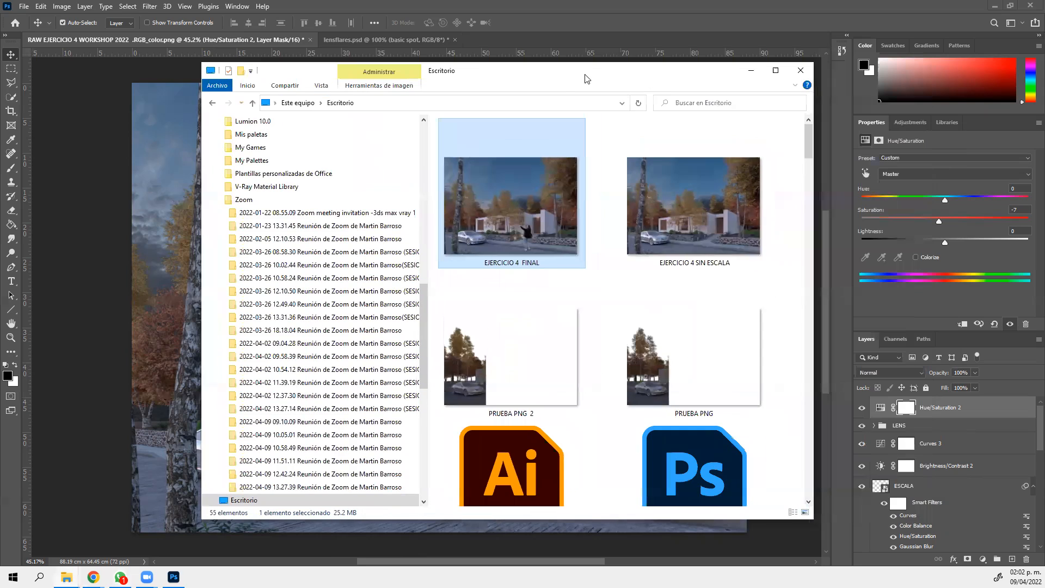
left_click_drag(662, 83, 650, 90)
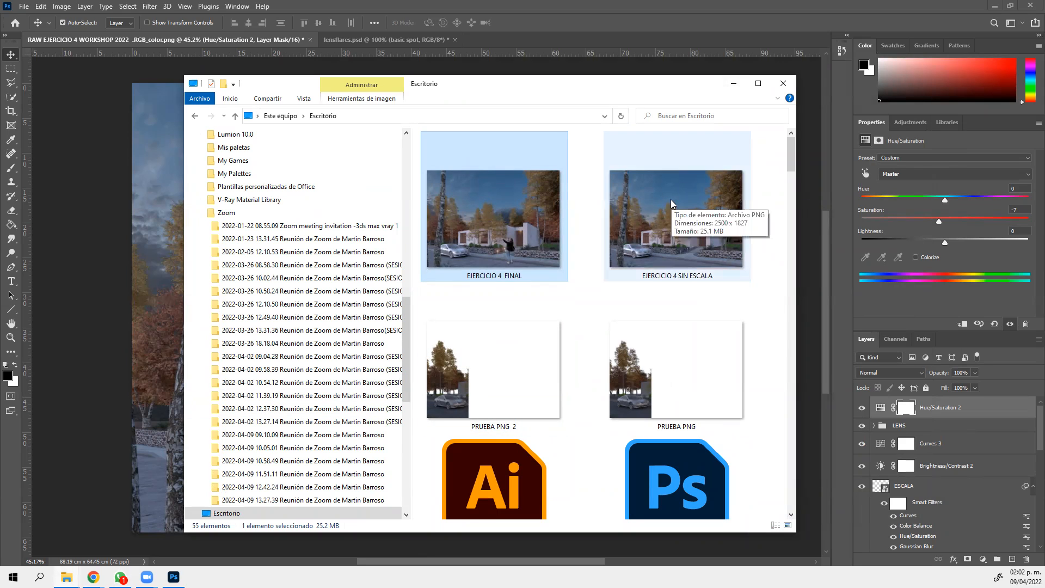
Open the EJERCICIO 4 FINAL image from the Escritorio folder for another look
left_click(678, 352)
left_click(679, 233)
double_click(529, 232)
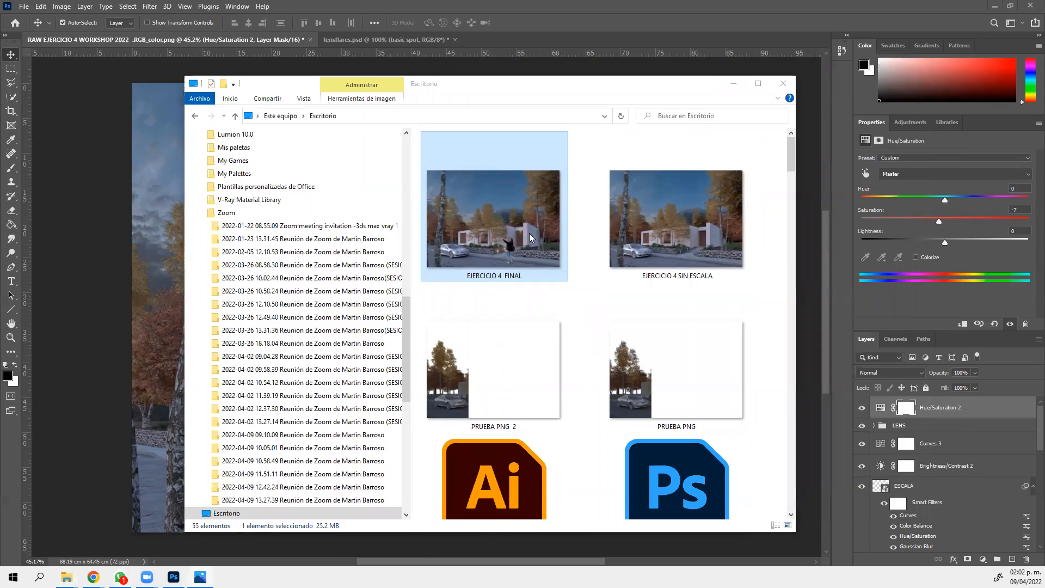